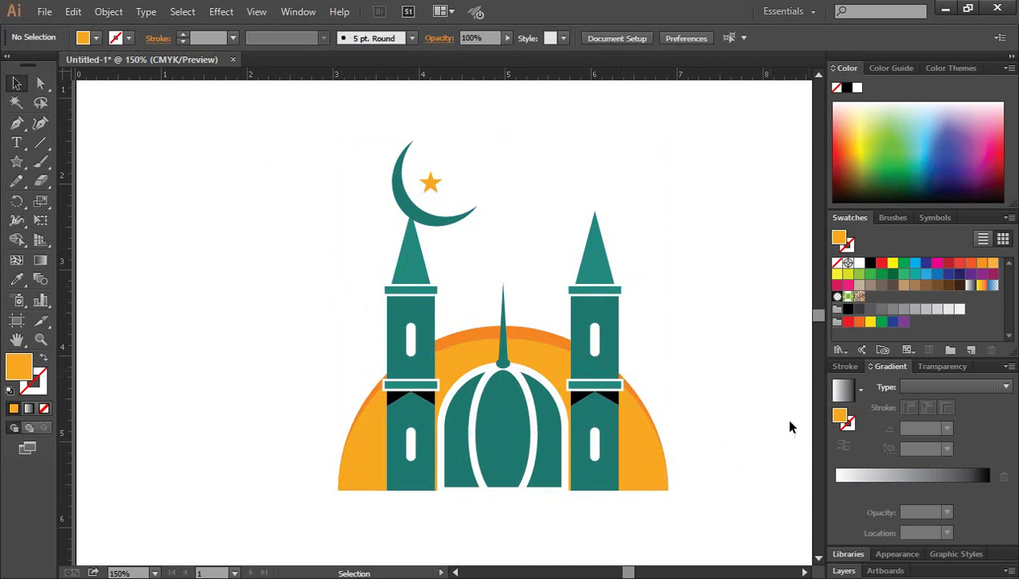
# Expand the fill and stroke of the whole mosque artwork, and dismiss the unsupported 16-bit application errors
pyautogui.moveTo(293, 134); pyautogui.dragTo(745, 437)
pyautogui.click(745, 437)
pyautogui.moveTo(334, 145); pyautogui.dragTo(668, 489)
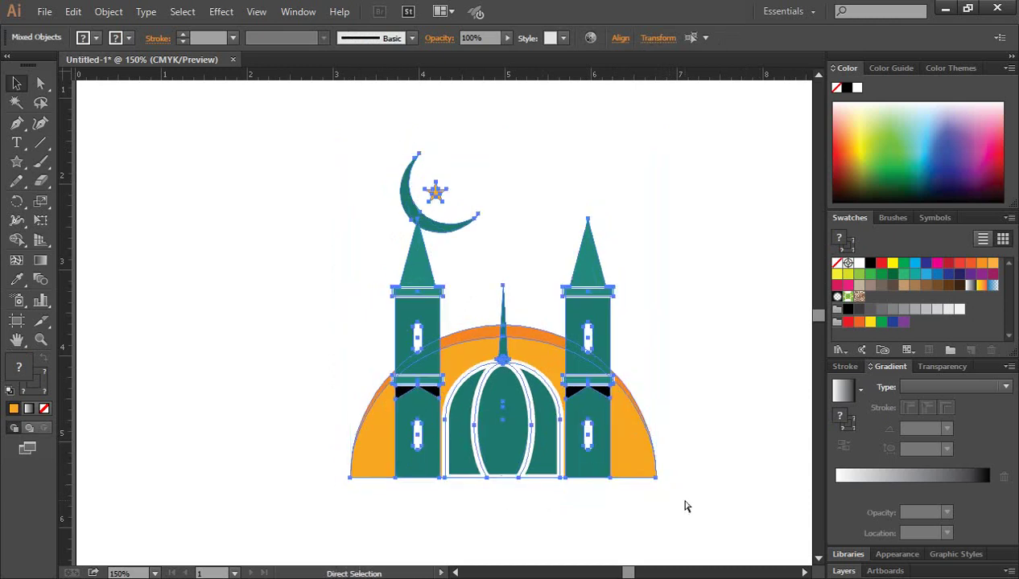
pyautogui.click(108, 11)
pyautogui.click(153, 181)
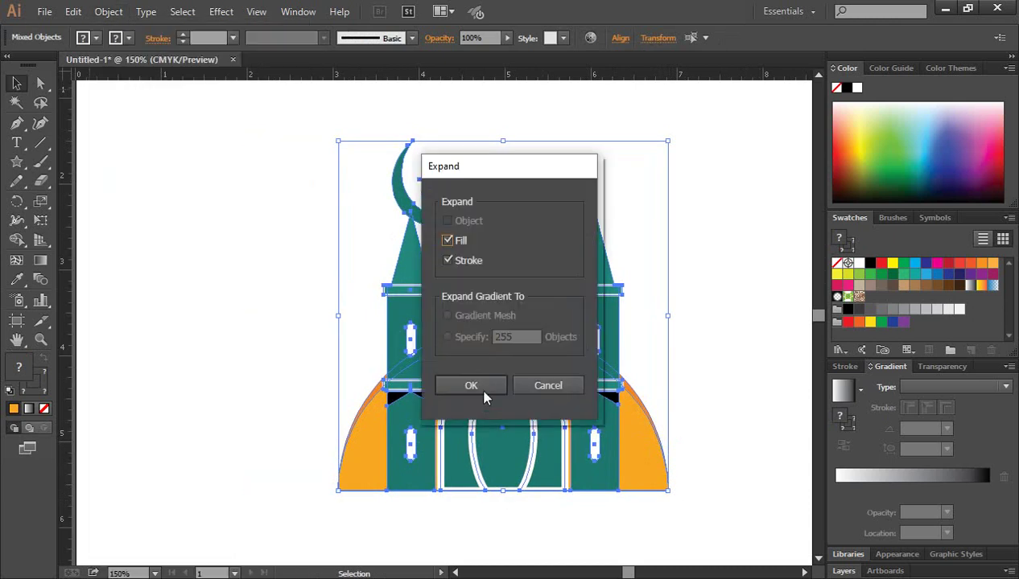
pyautogui.click(481, 388)
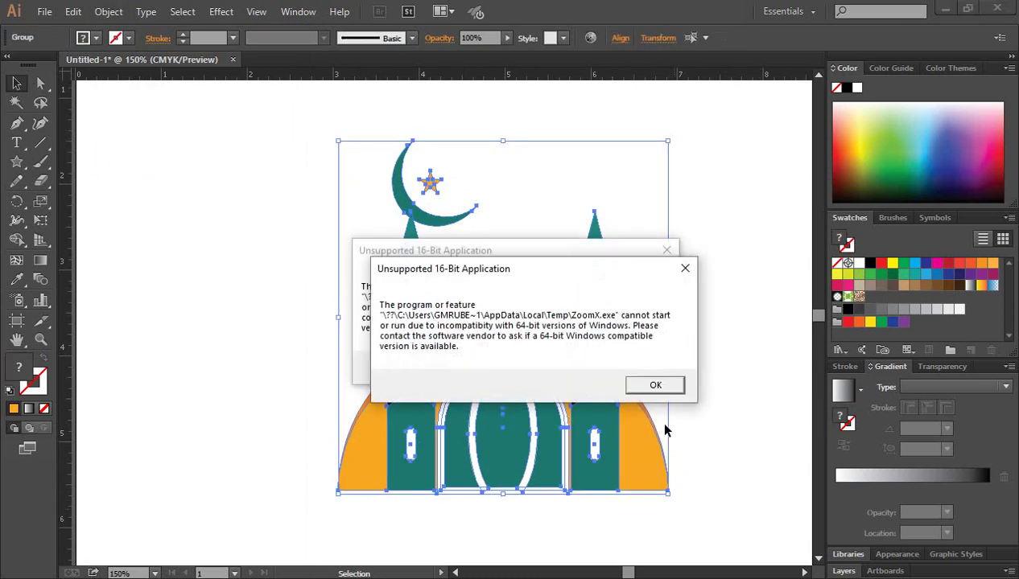
pyautogui.click(655, 385)
pyautogui.click(666, 250)
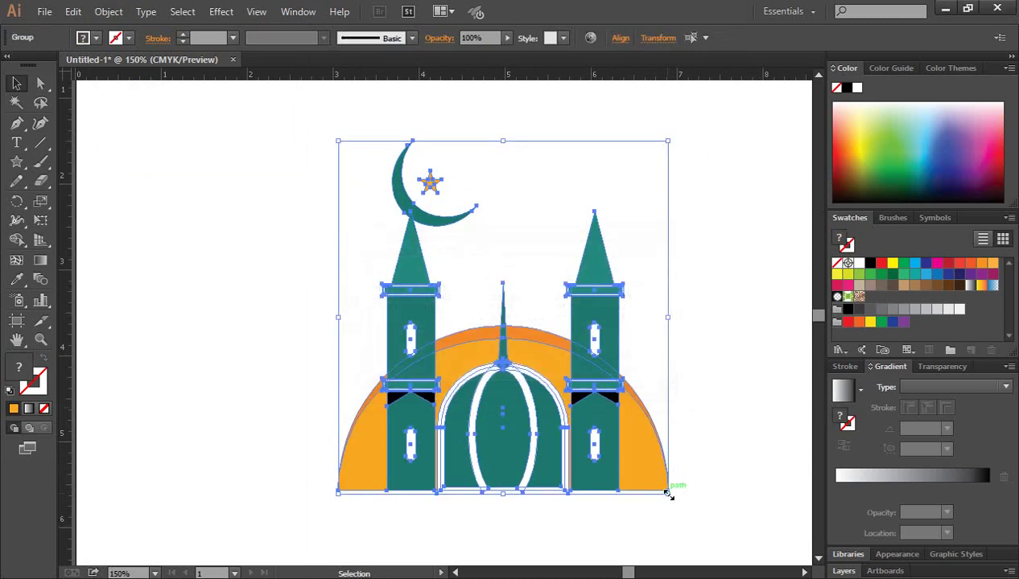
# Scale the mosque artwork down proportionally and place it near the artboard's upper-left corner as a reference
pyautogui.moveTo(670, 494); pyautogui.dragTo(609, 429)
pyautogui.moveTo(563, 354); pyautogui.dragTo(261, 242)
pyautogui.click(432, 320)
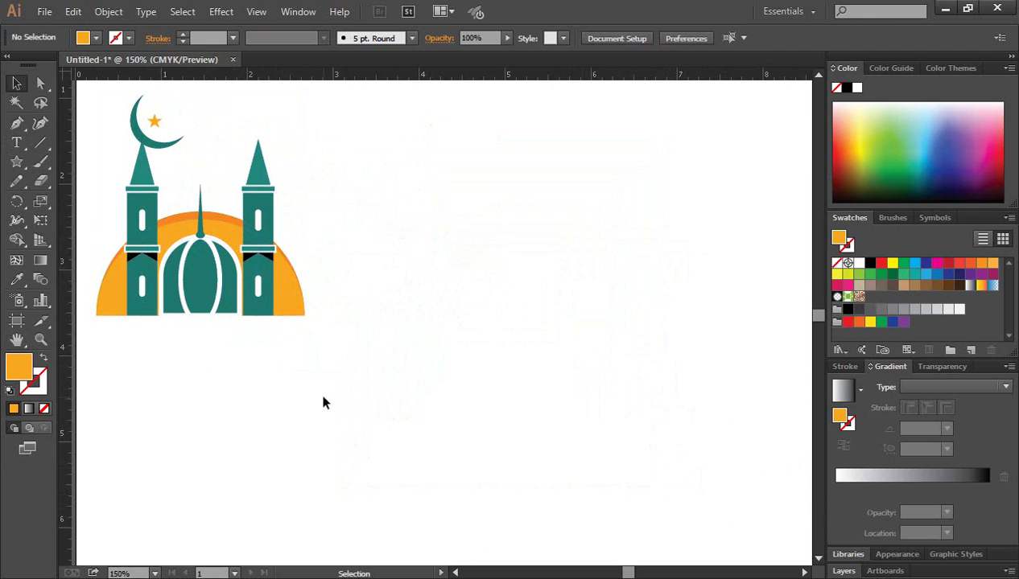
# Draw an orange circle with the Ellipse tool on the empty area beside the mosque and shift it slightly upward
pyautogui.click(17, 164)
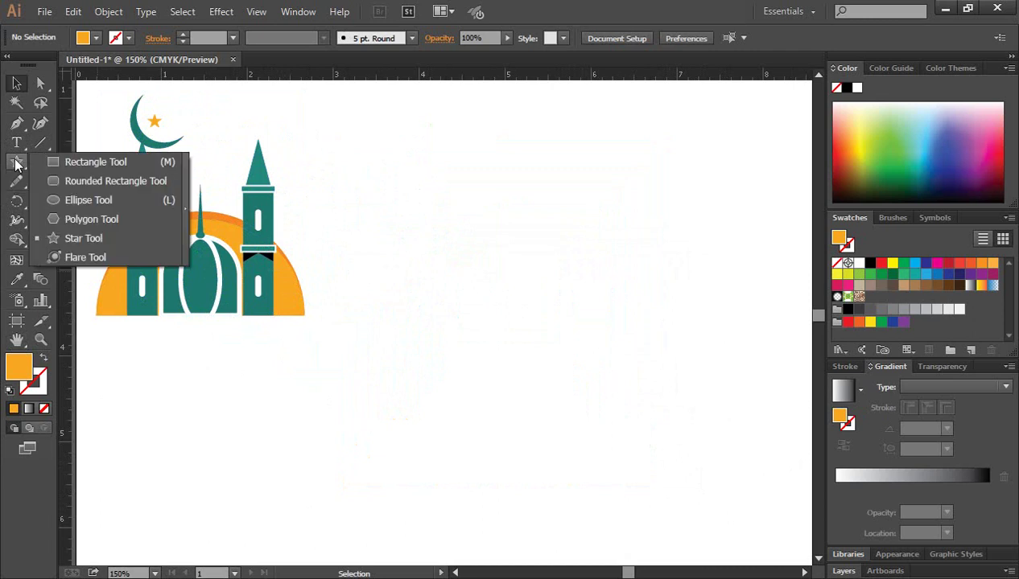
pyautogui.click(82, 197)
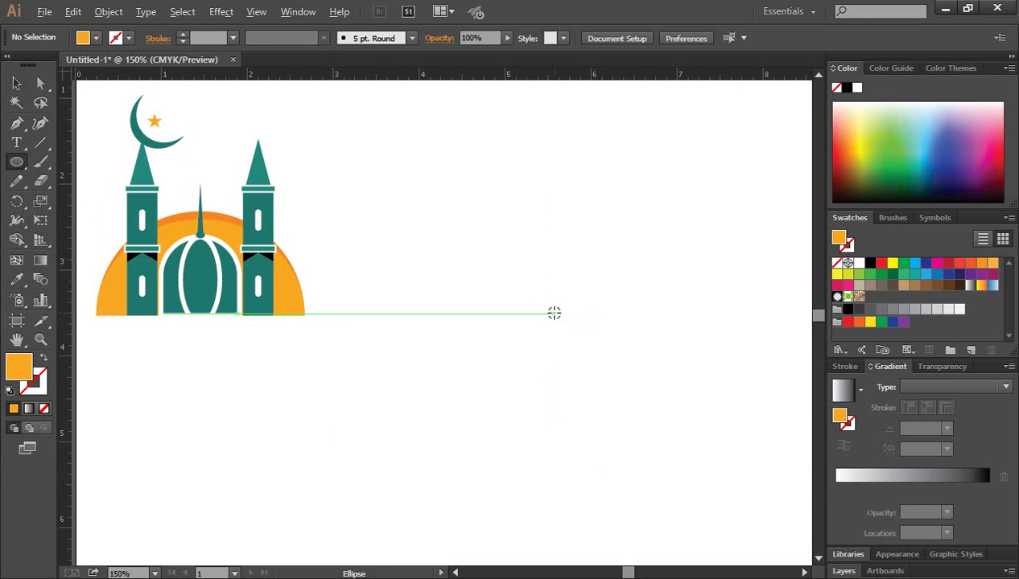
pyautogui.moveTo(553, 313)
pyautogui.mouseDown()
pyautogui.moveTo(637, 410)
pyautogui.moveTo(665, 425)
pyautogui.mouseUp()
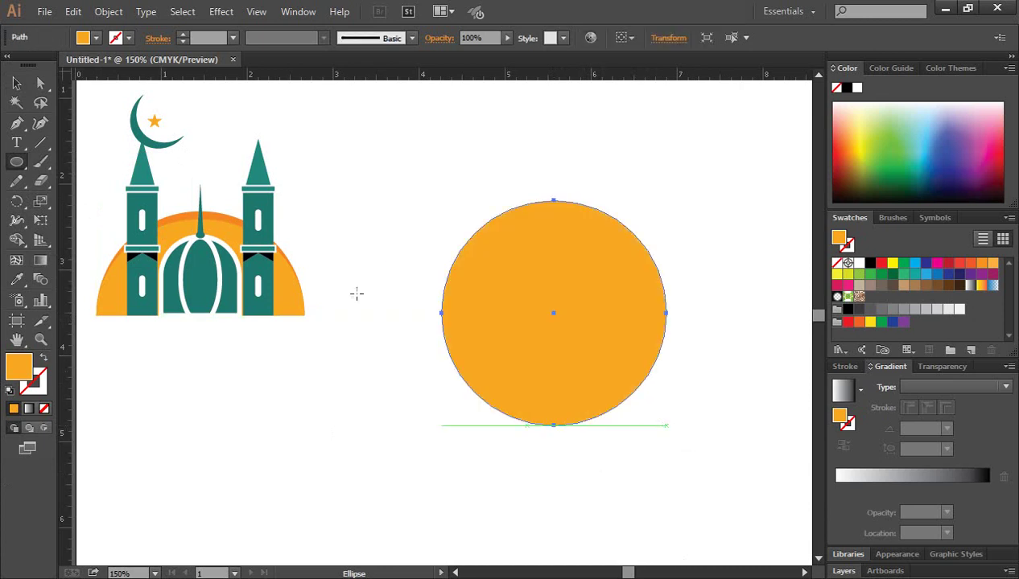
pyautogui.click(15, 83)
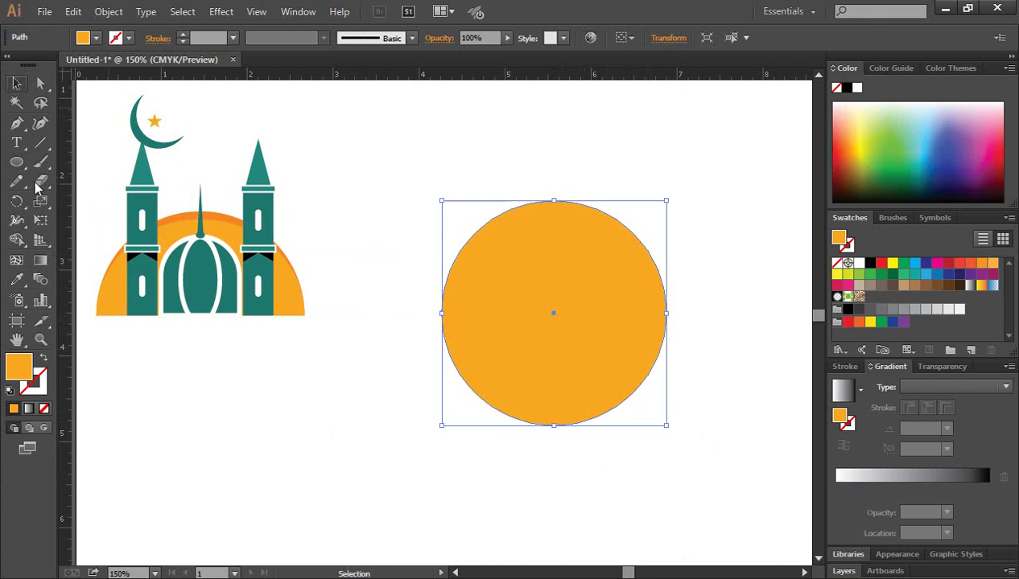
pyautogui.click(297, 448)
pyautogui.moveTo(557, 387); pyautogui.dragTo(570, 341)
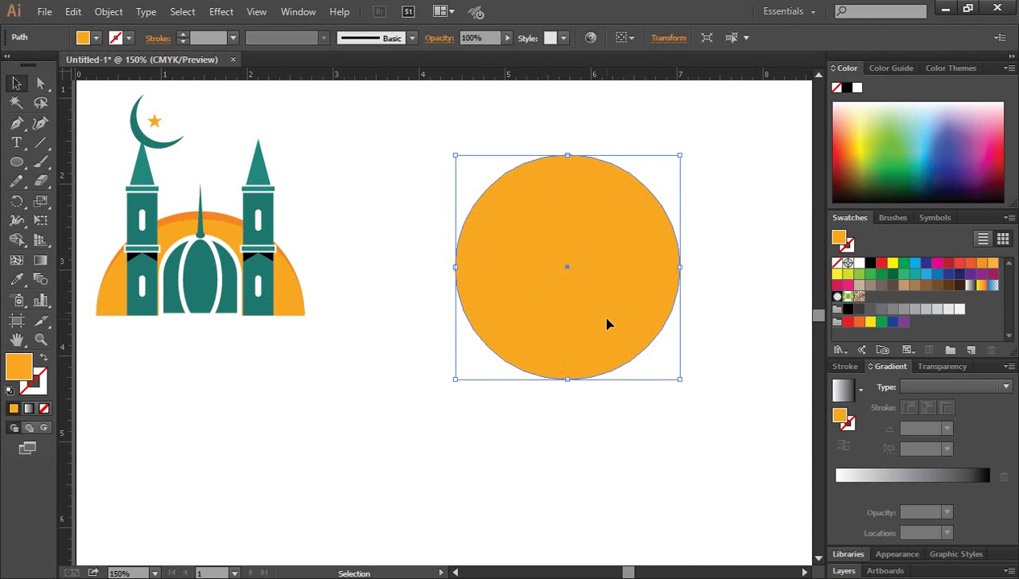
# Delete the circle's bottom anchor point to leave an upper half circle
pyautogui.click(41, 85)
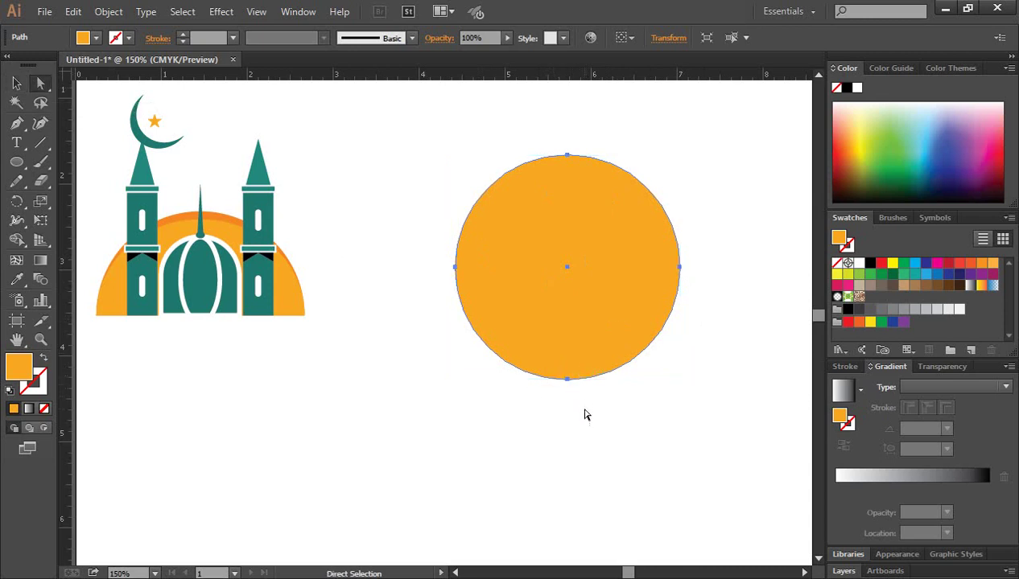
pyautogui.moveTo(580, 406); pyautogui.dragTo(548, 364)
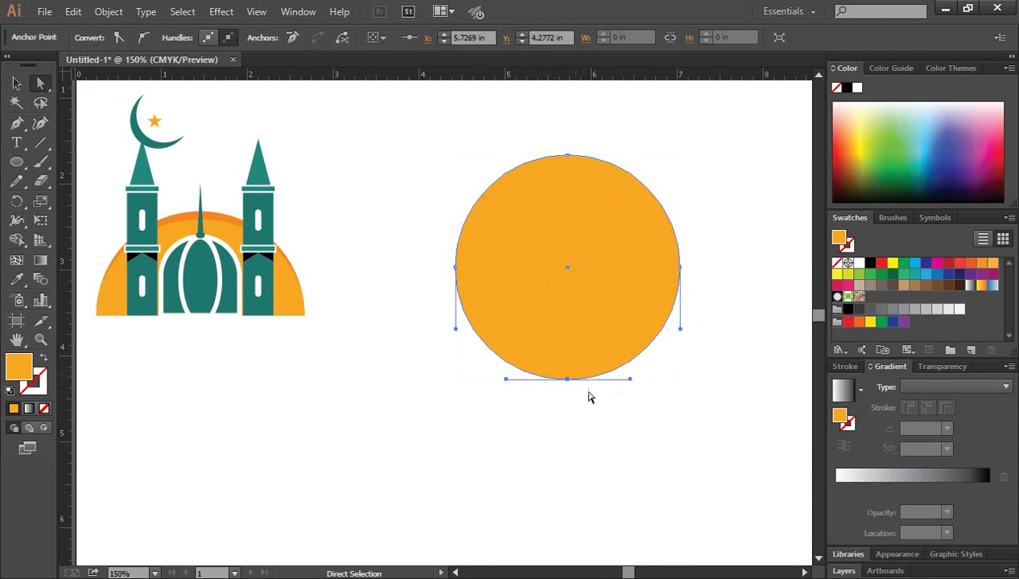
pyautogui.press('Delete')
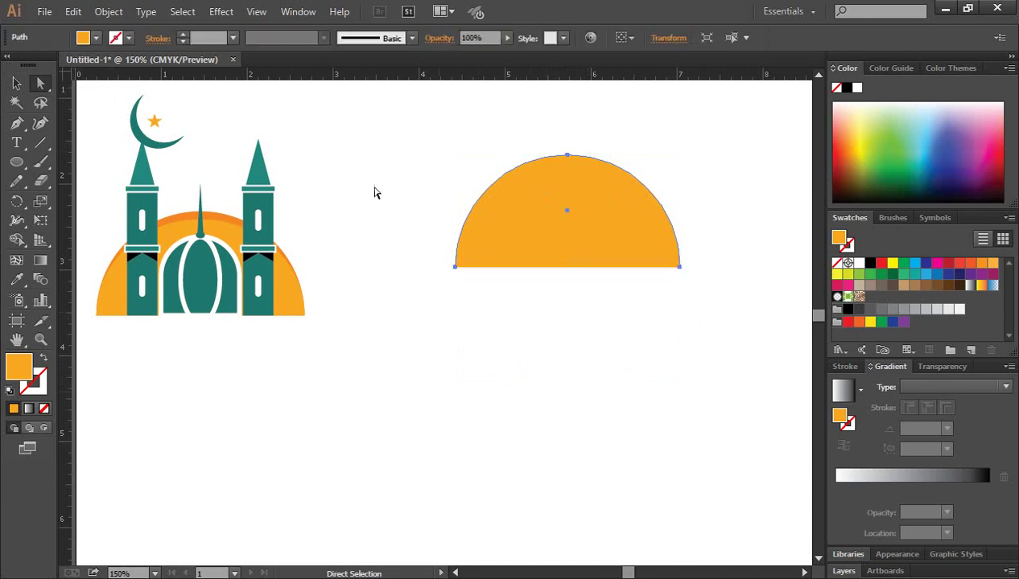
pyautogui.click(16, 83)
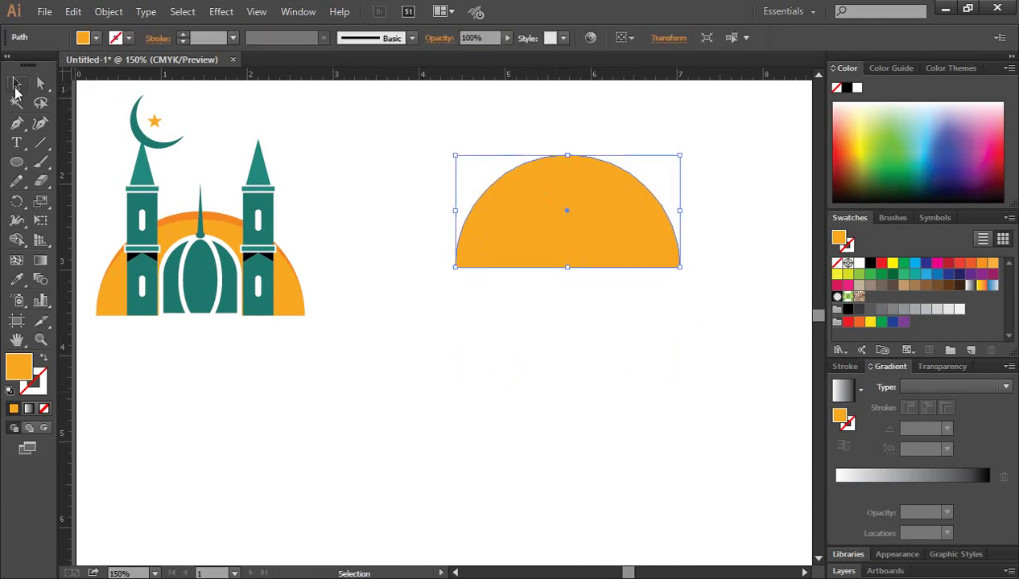
# Enlarge the half circle proportionally and move it slightly downward
pyautogui.click(597, 280)
pyautogui.click(587, 250)
pyautogui.moveTo(680, 275); pyautogui.dragTo(704, 279)
pyautogui.moveTo(618, 228); pyautogui.dragTo(614, 279)
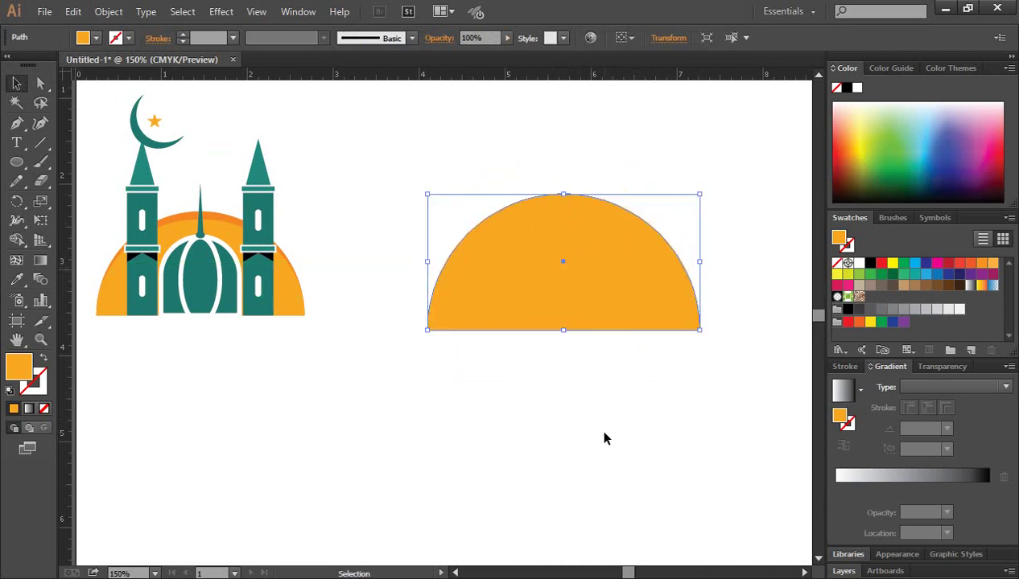
pyautogui.click(597, 427)
# Recolor the half circle with the darker orange sampled from the rim of the mosque's sun
pyautogui.click(530, 299)
pyautogui.click(17, 280)
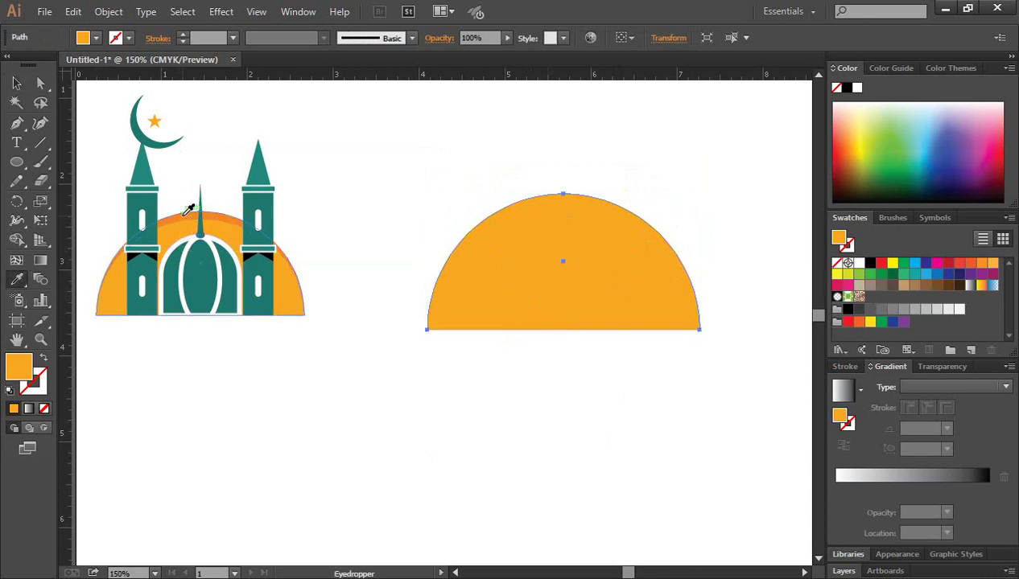
pyautogui.click(189, 213)
pyautogui.click(16, 82)
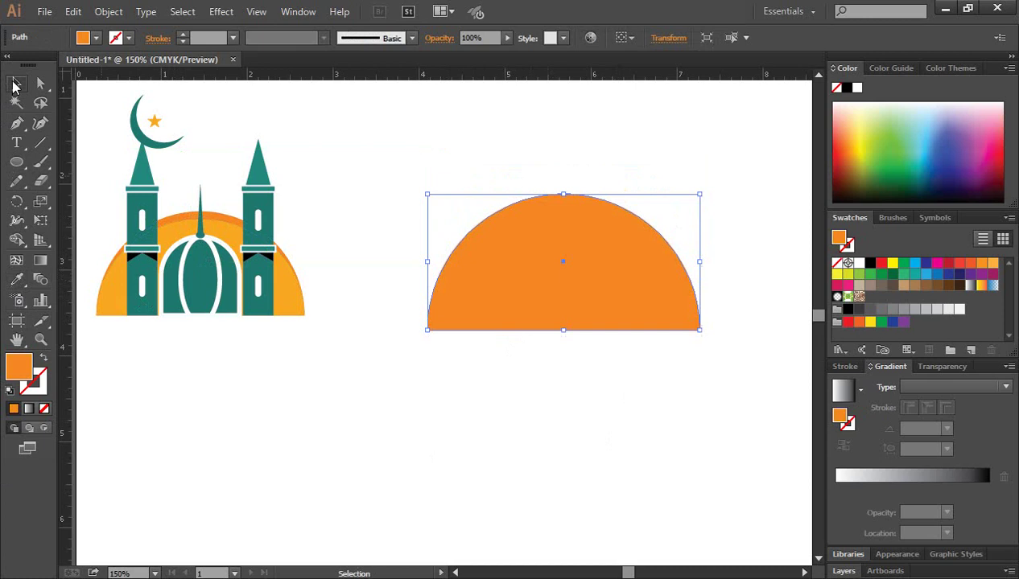
pyautogui.click(541, 427)
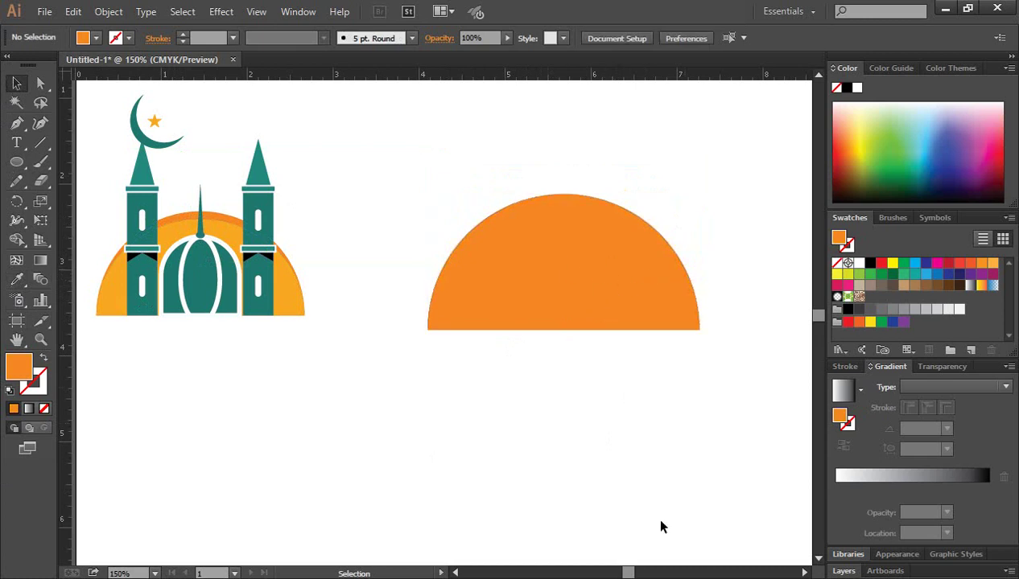
# Copy the half circle, paste it in front, and scale the copy down proportionally around its center
pyautogui.click(574, 266)
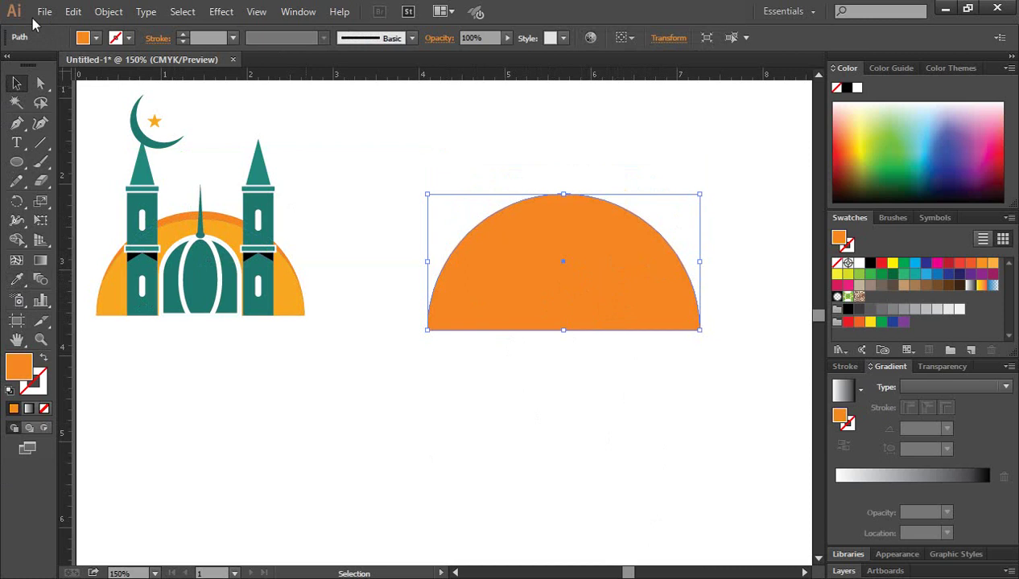
pyautogui.click(73, 11)
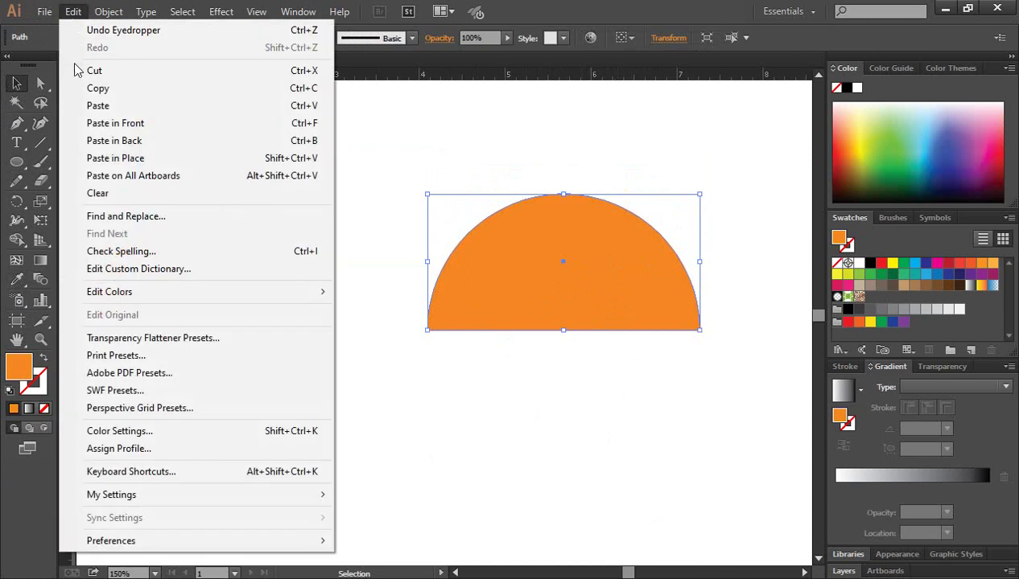
pyautogui.click(85, 91)
pyautogui.click(74, 11)
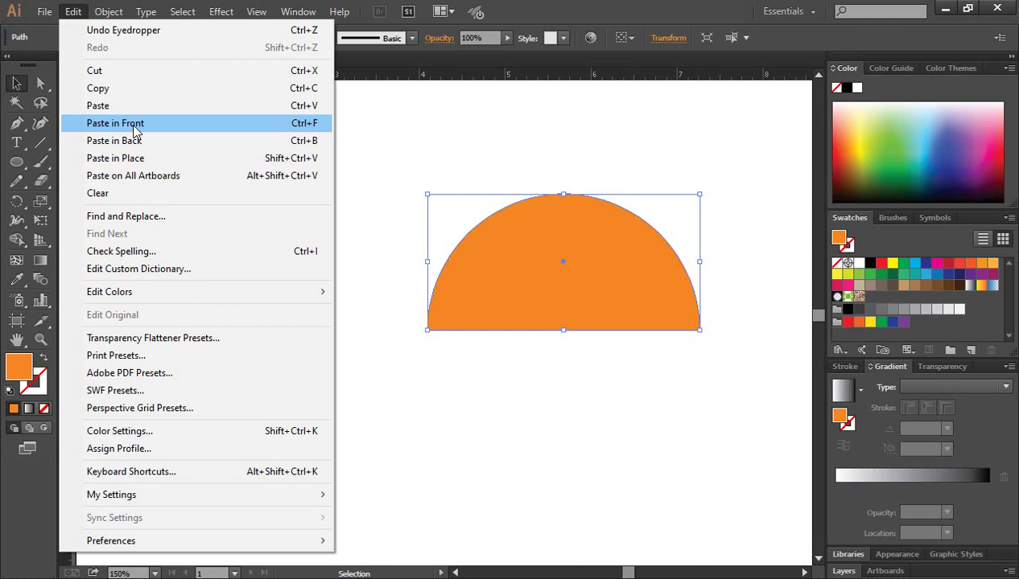
pyautogui.click(134, 127)
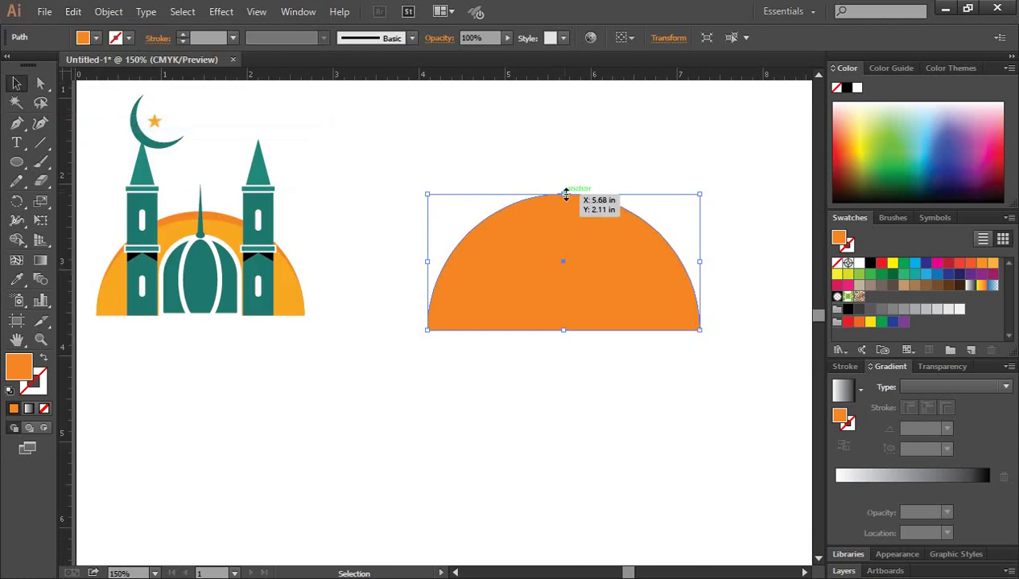
pyautogui.moveTo(565, 195); pyautogui.dragTo(564, 207)
pyautogui.press('shift')
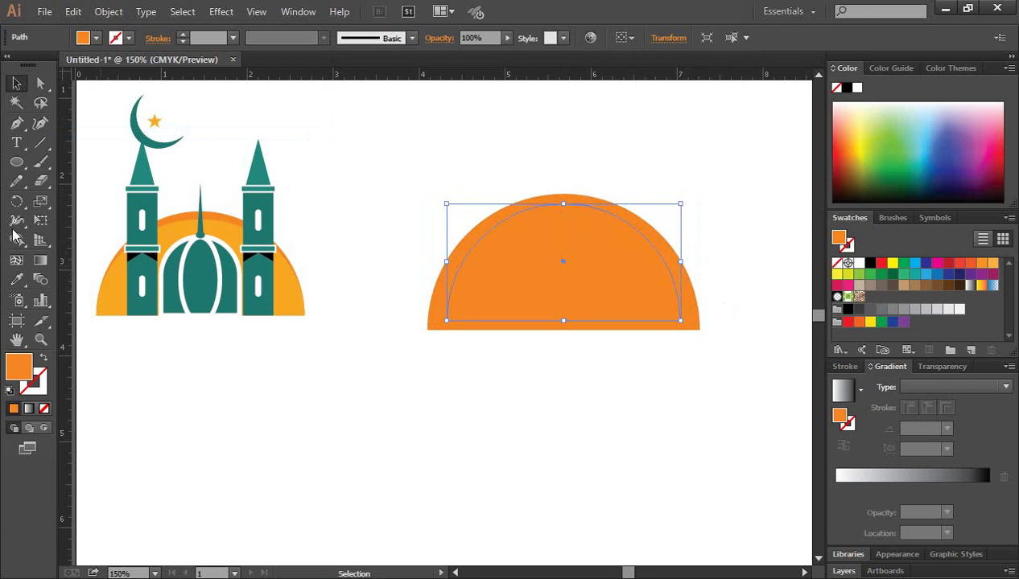
# Recolor the smaller half circle with the lighter orange sampled from the mosque's sun
pyautogui.click(17, 279)
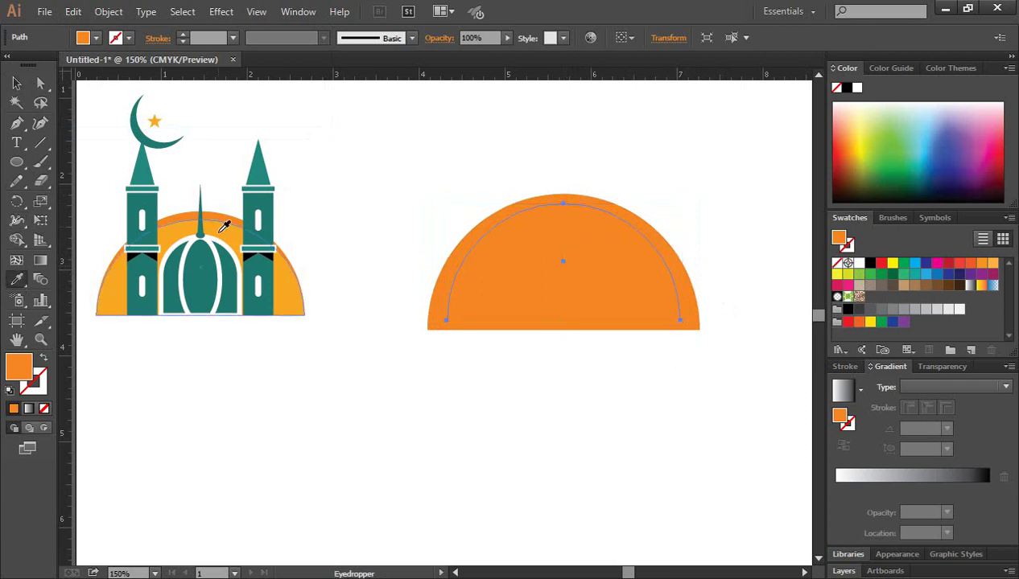
pyautogui.click(217, 225)
pyautogui.click(17, 84)
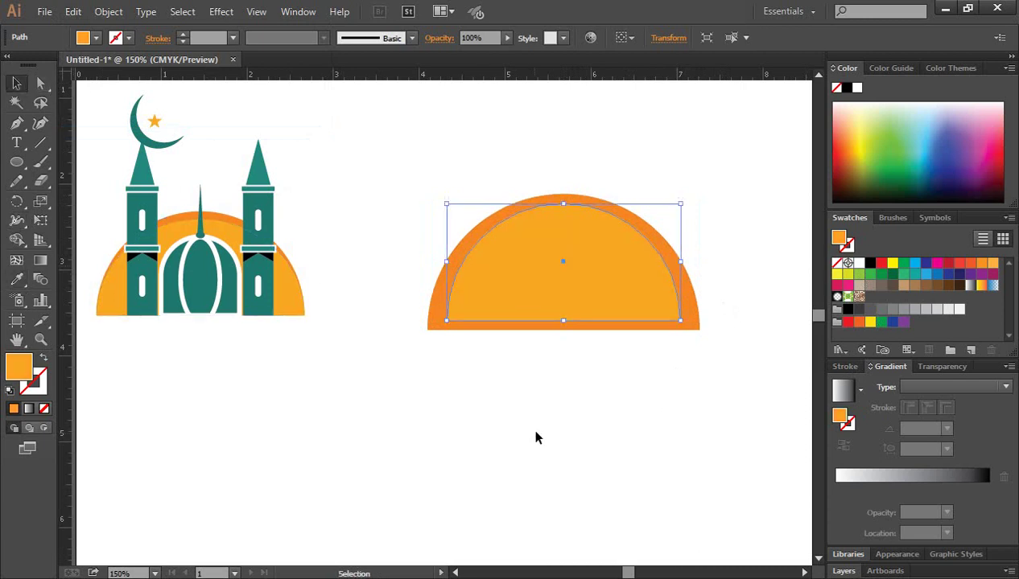
pyautogui.click(536, 431)
# Align the inner half circle to the outer one's base and widen it symmetrically to the outer one's full width
pyautogui.keyDown('ctrl'); pyautogui.click(576, 249); pyautogui.keyUp('ctrl')
pyautogui.moveTo(445, 353); pyautogui.dragTo(544, 444)
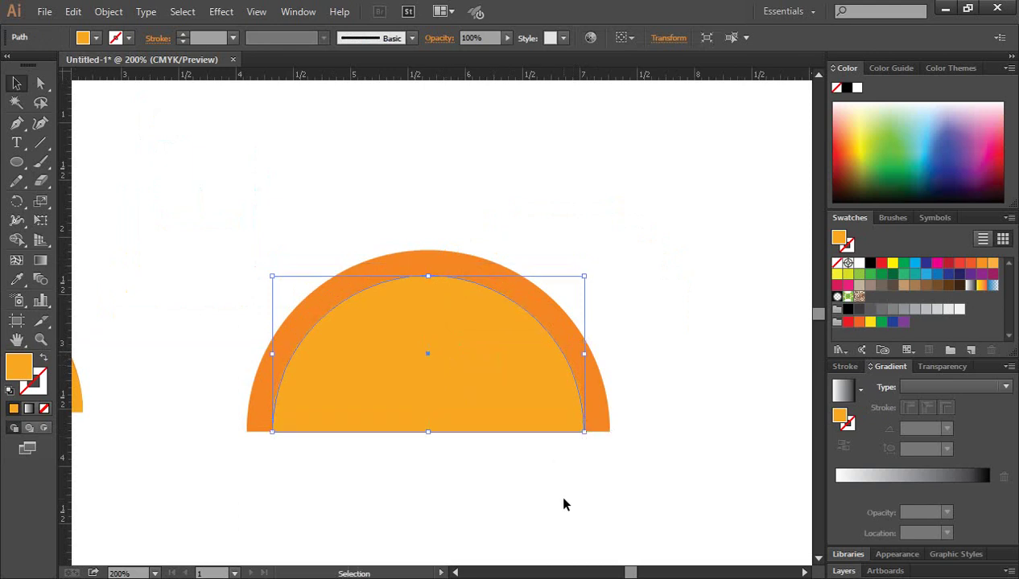
pyautogui.click(564, 502)
pyautogui.click(499, 401)
pyautogui.moveTo(585, 355); pyautogui.dragTo(605, 357)
pyautogui.click(685, 383)
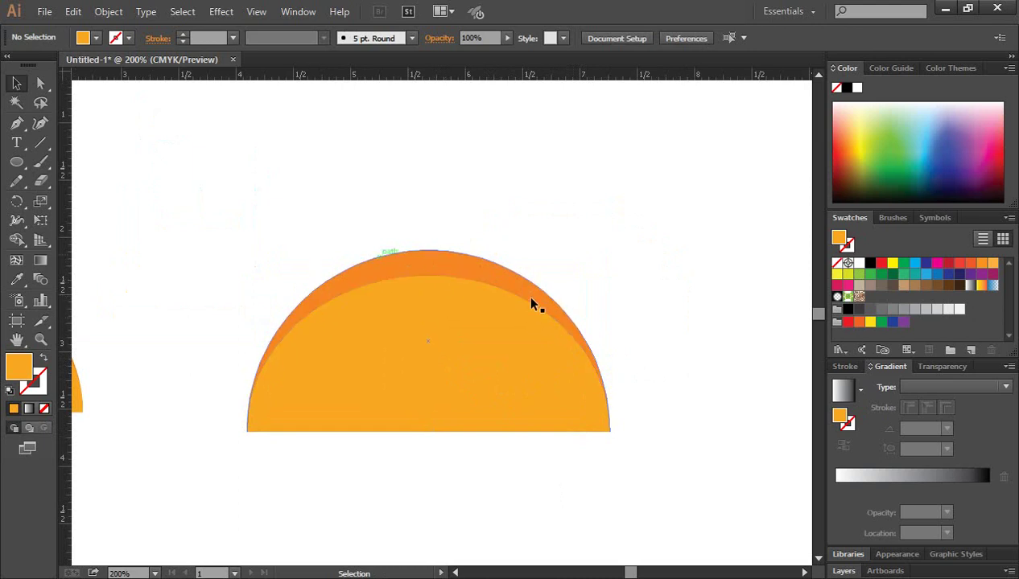
# Select both half circles, group them, and deselect the group
pyautogui.moveTo(495, 172); pyautogui.dragTo(508, 359)
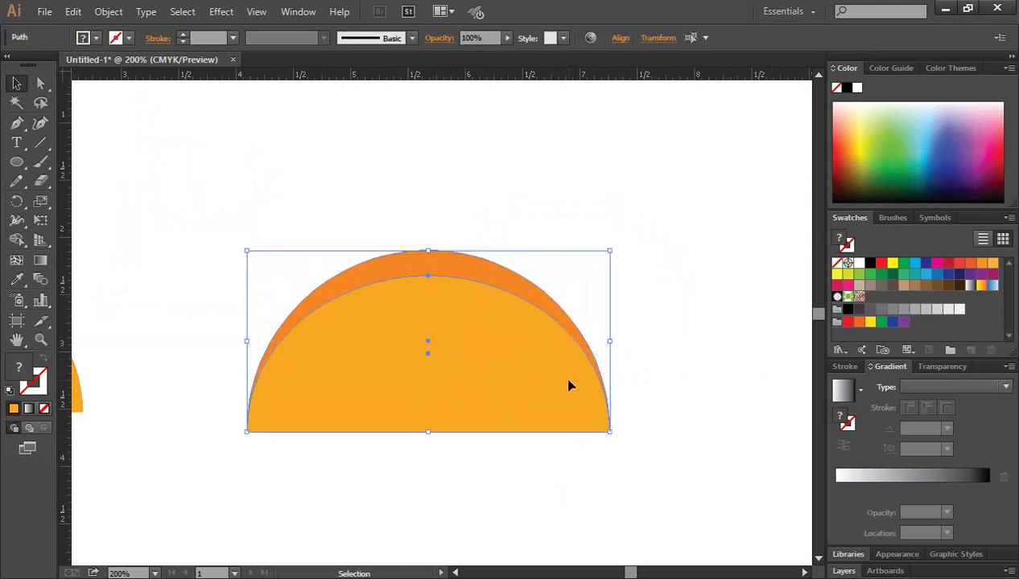
pyautogui.press('a')
pyautogui.press('v')
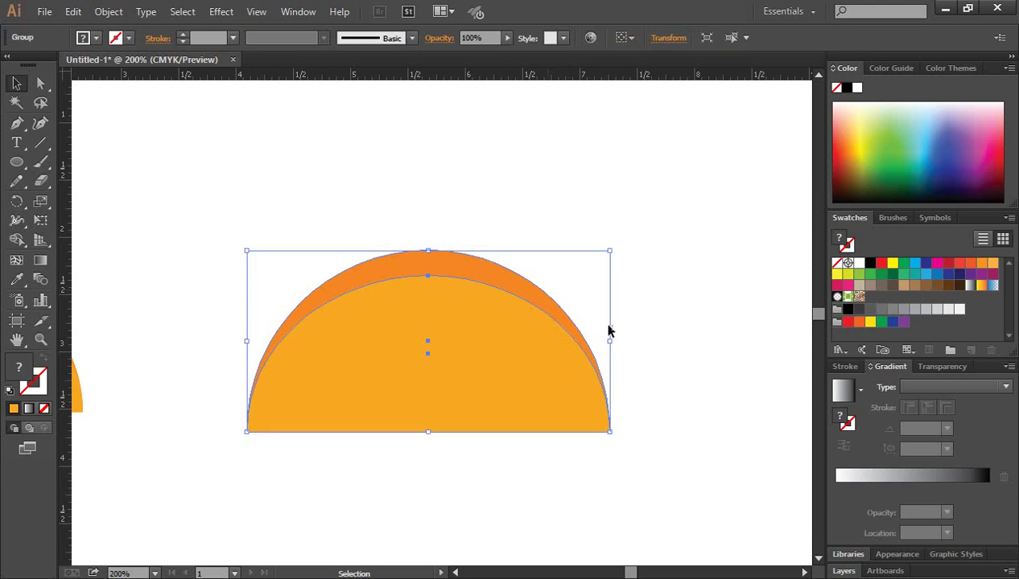
pyautogui.click(700, 314)
# Place a vertical ruler guide through the center of the grouped half circles
pyautogui.hotkey('ctrl', '-')
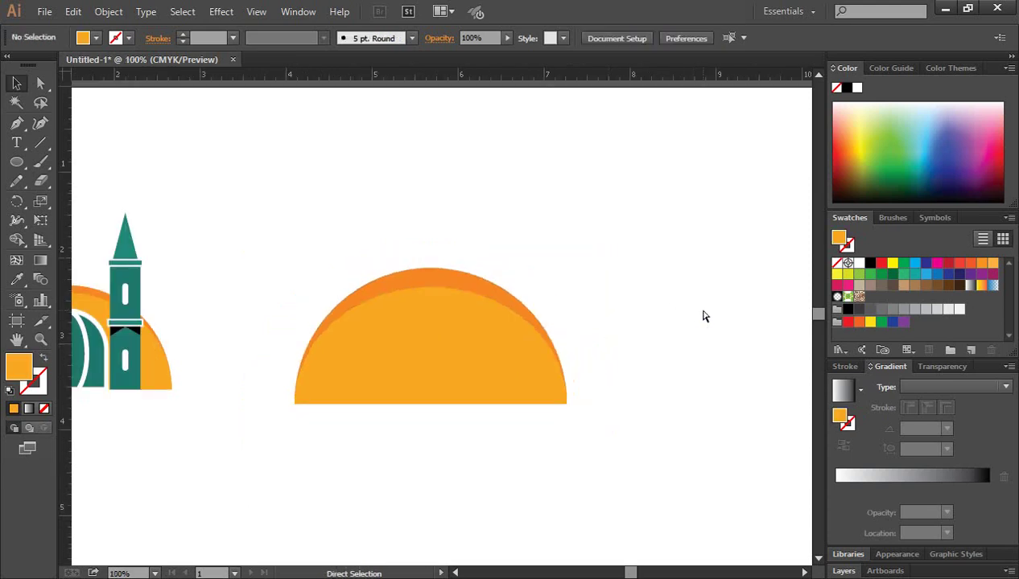
pyautogui.keyDown('ctrl'); pyautogui.click(435, 328); pyautogui.keyUp('ctrl')
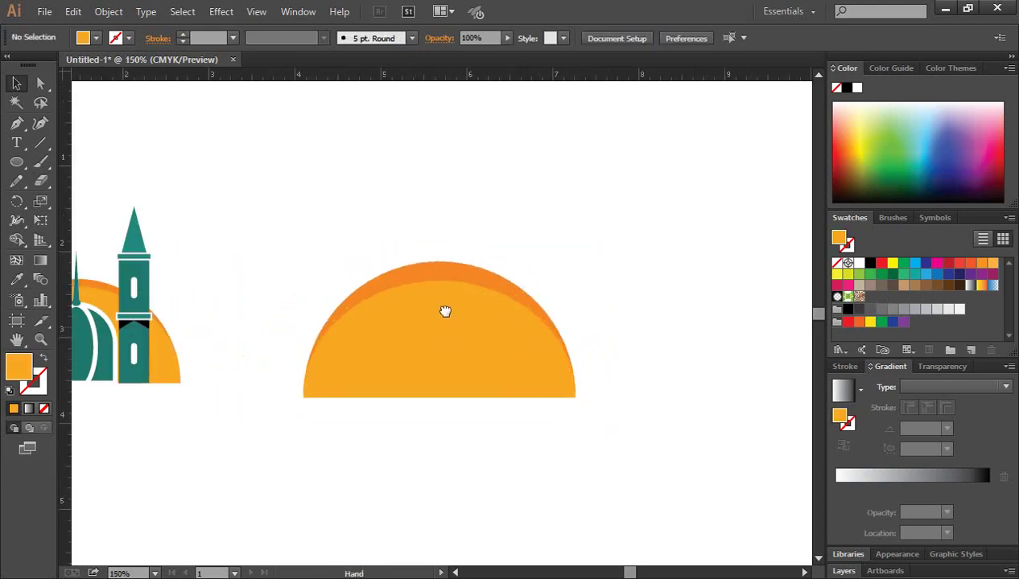
pyautogui.moveTo(380, 325); pyautogui.dragTo(555, 329)
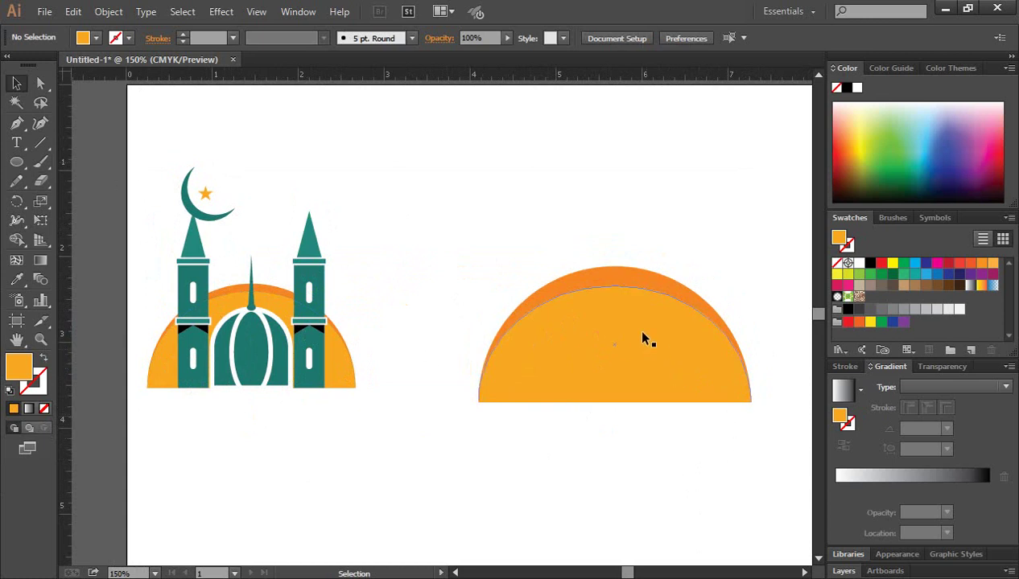
pyautogui.click(623, 385)
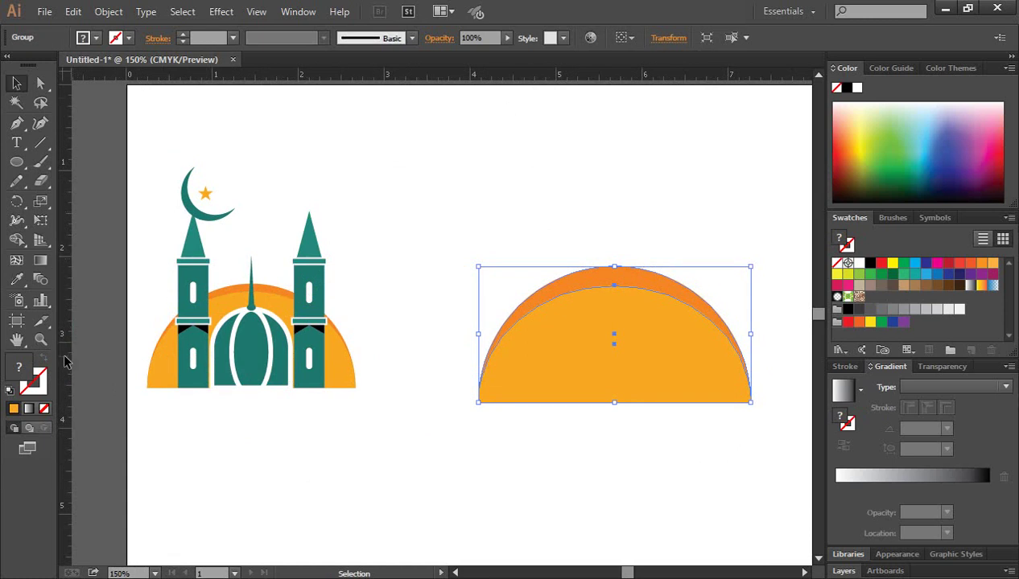
pyautogui.moveTo(66, 362); pyautogui.dragTo(613, 433)
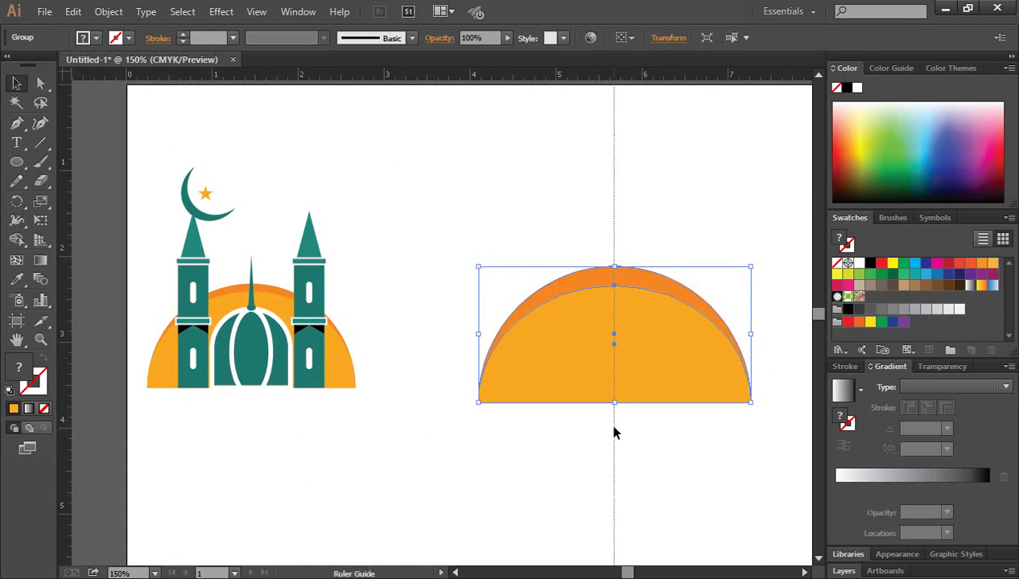
pyautogui.click(641, 354)
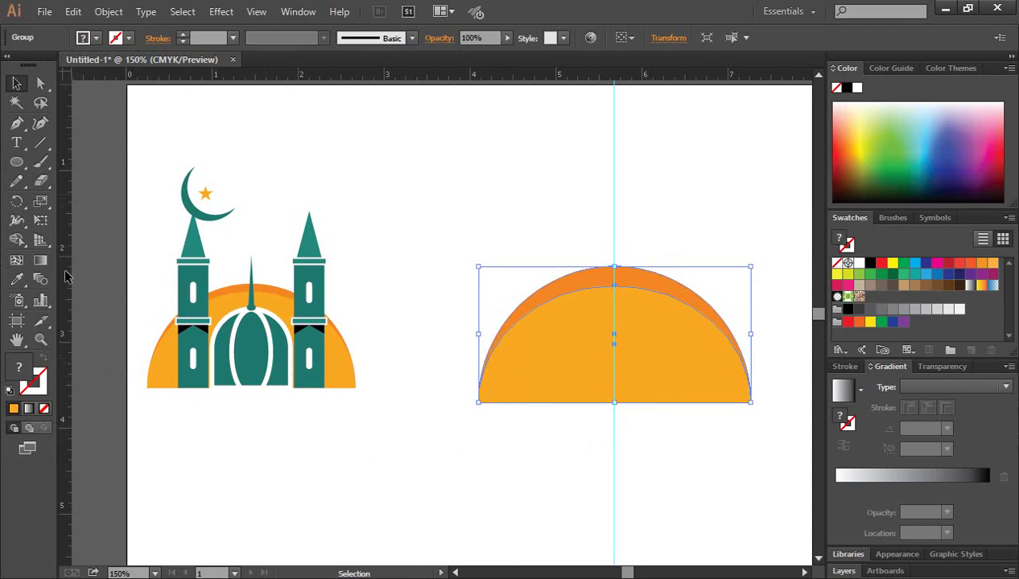
# Draw a square about 0.61 in wide with the Rectangle tool, centered on the vertical guide inside the half circles
pyautogui.click(90, 352)
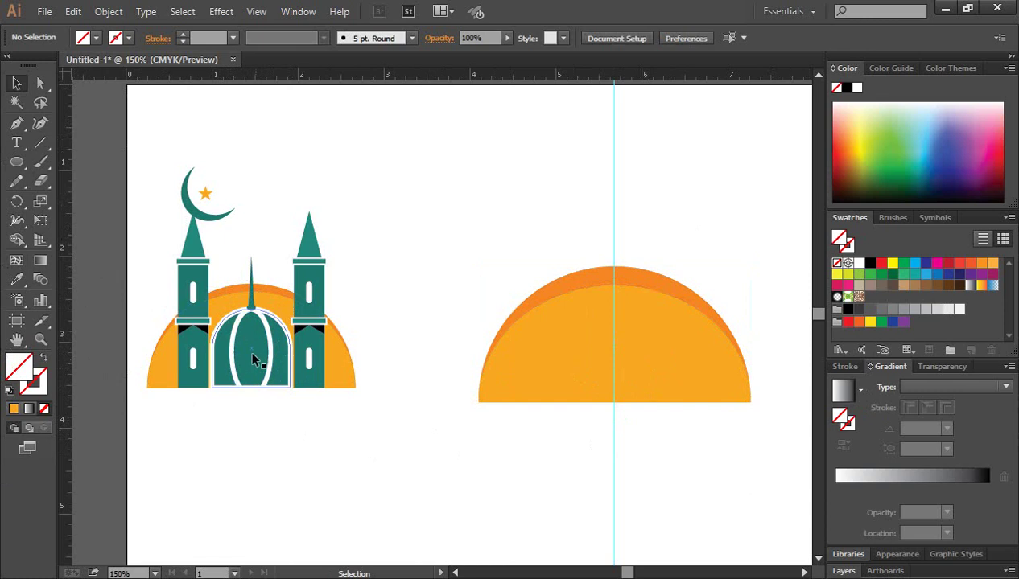
pyautogui.rightClick(12, 165)
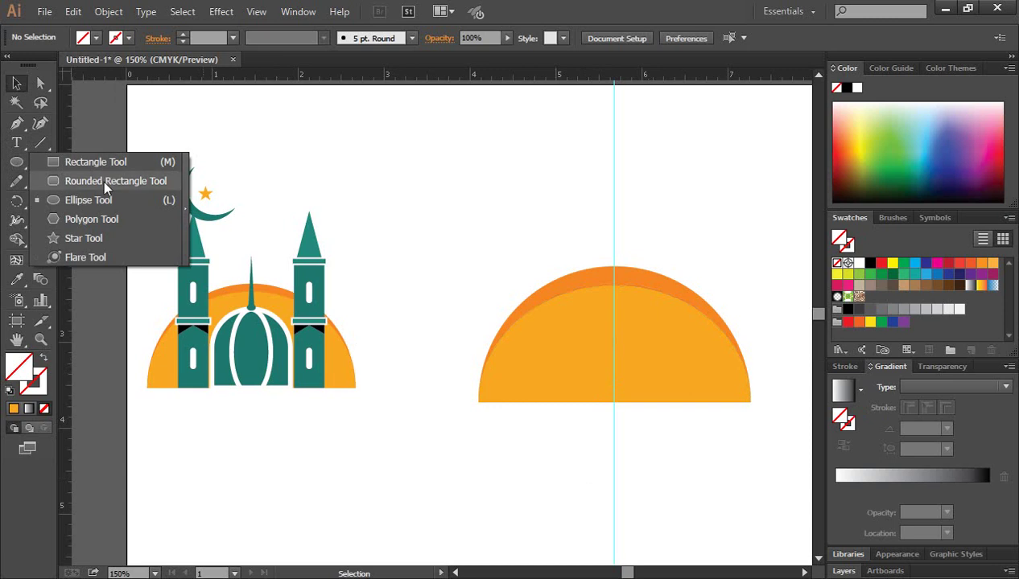
pyautogui.click(86, 161)
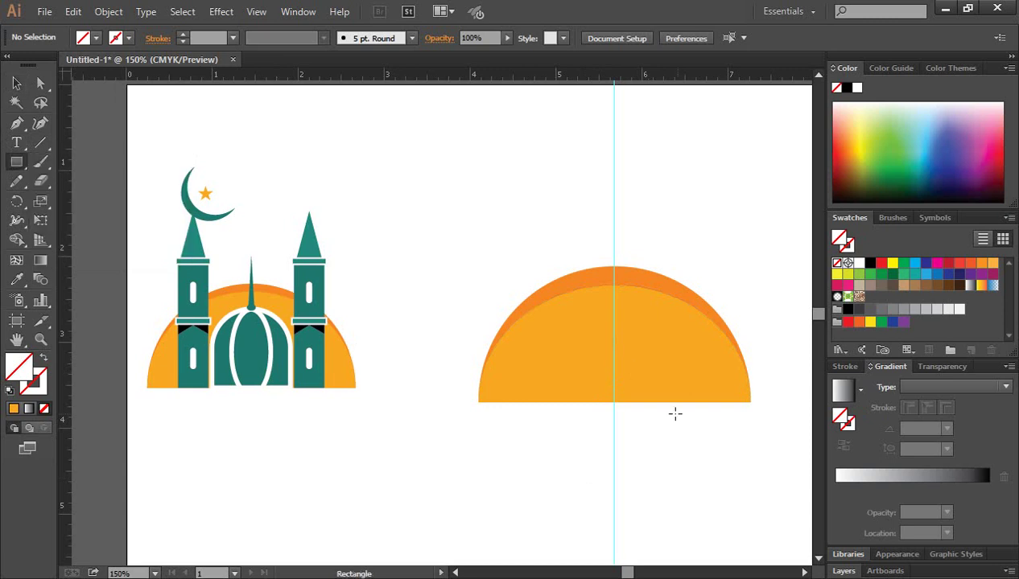
pyautogui.click(624, 354)
pyautogui.click(452, 325)
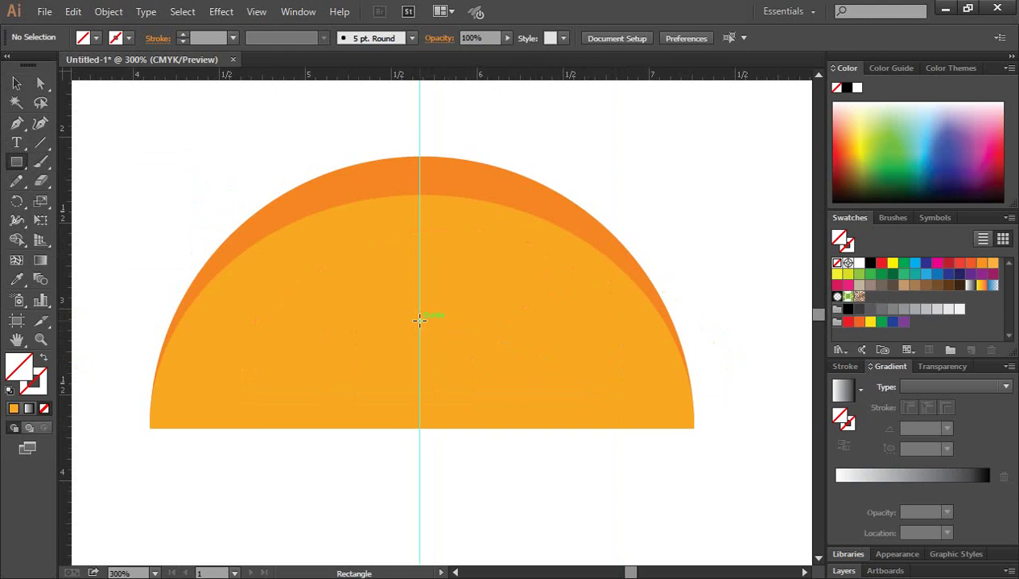
pyautogui.moveTo(419, 320); pyautogui.dragTo(444, 346)
pyautogui.moveTo(462, 352); pyautogui.dragTo(472, 372)
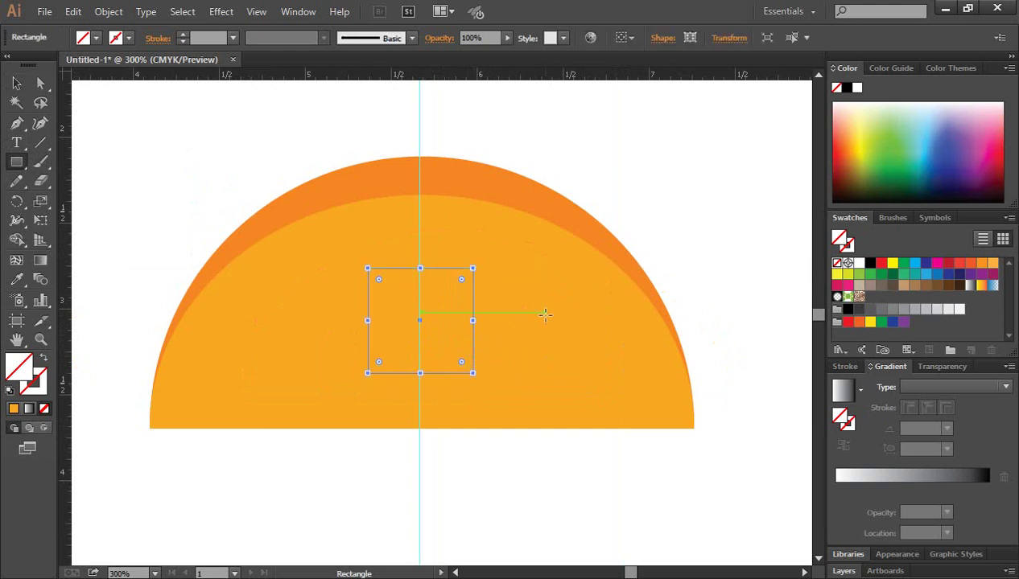
# Fill the new square with the teal sampled from the reference mosque's minaret
pyautogui.hotkey('ctrl', '-')
pyautogui.hotkey('ctrl', '-')
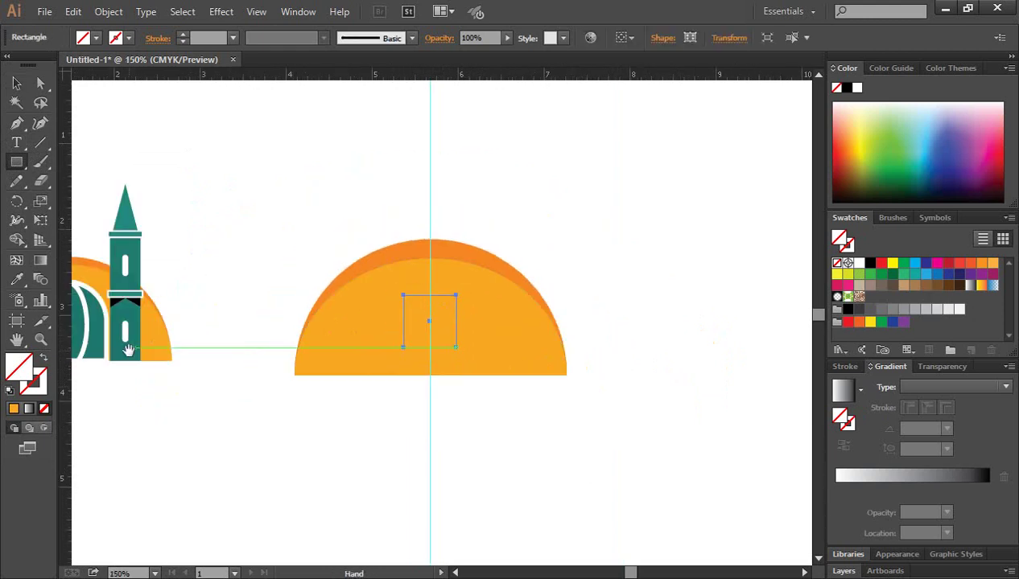
pyautogui.moveTo(86, 343); pyautogui.dragTo(258, 355)
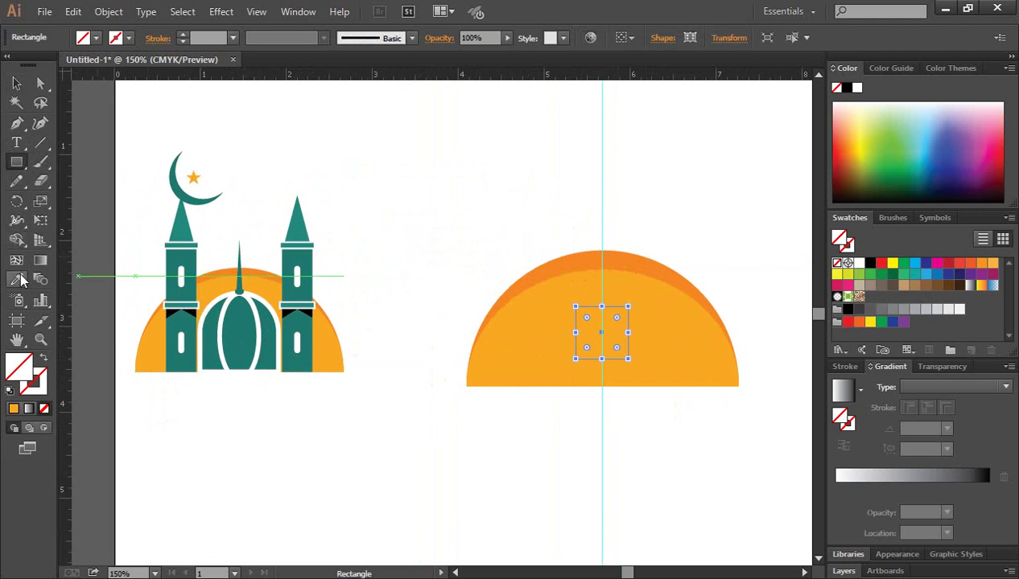
pyautogui.click(17, 279)
pyautogui.click(180, 249)
pyautogui.click(16, 83)
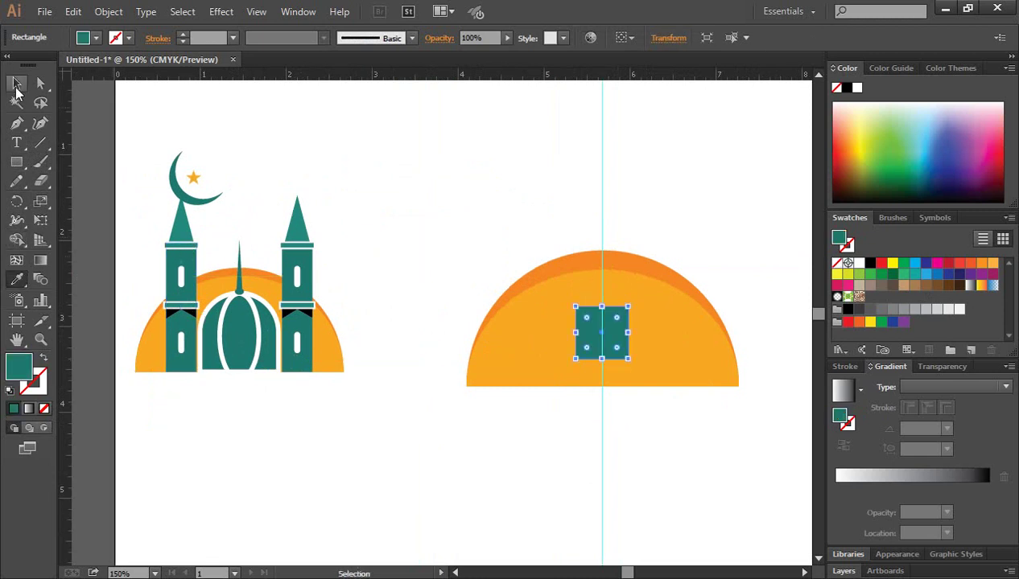
# Widen the teal square symmetrically to about 0.74 in and extend its lower edge to the half circles' base
pyautogui.click(599, 338)
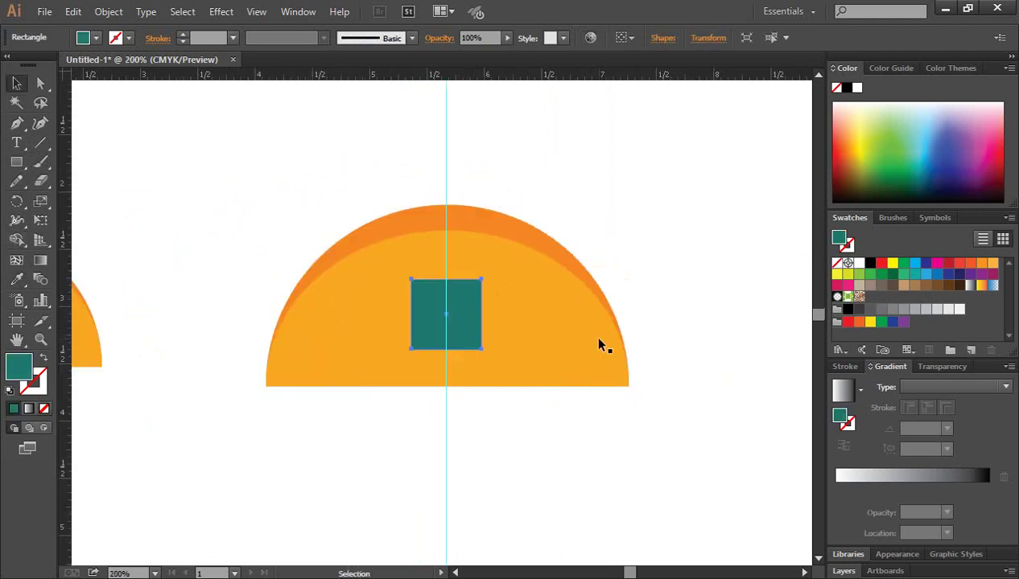
pyautogui.moveTo(483, 316); pyautogui.dragTo(489, 316)
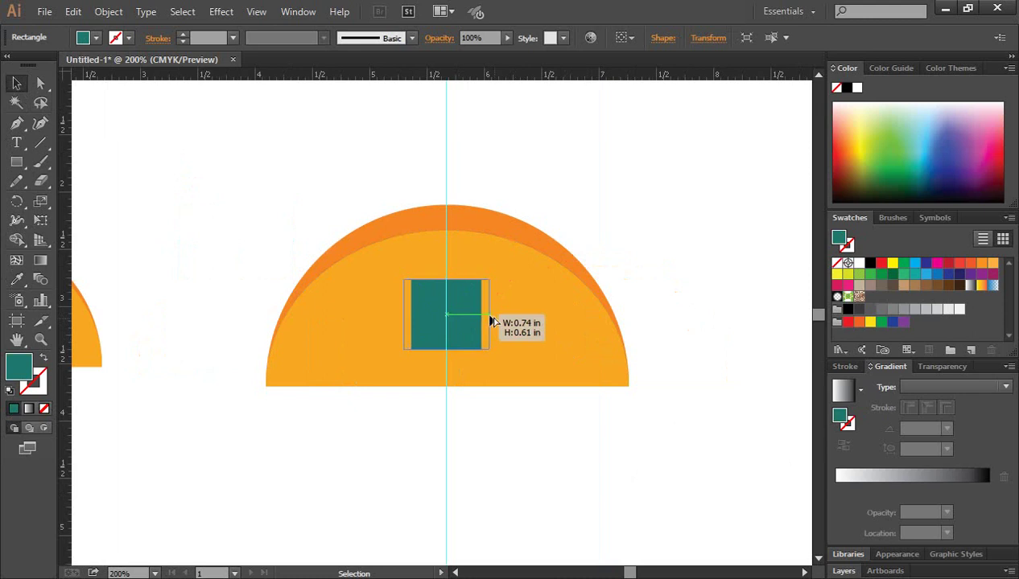
pyautogui.moveTo(448, 350); pyautogui.dragTo(452, 387)
pyautogui.click(480, 417)
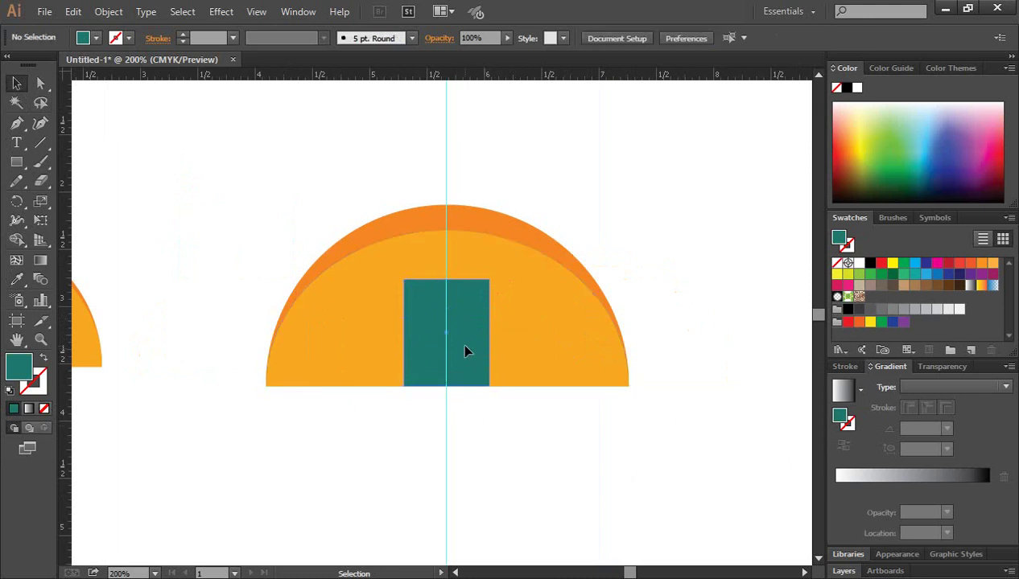
# Raise the teal rectangle's upper edge slightly and widen the rectangle symmetrically about the guide
pyautogui.click(464, 348)
pyautogui.moveTo(446, 277); pyautogui.dragTo(446, 265)
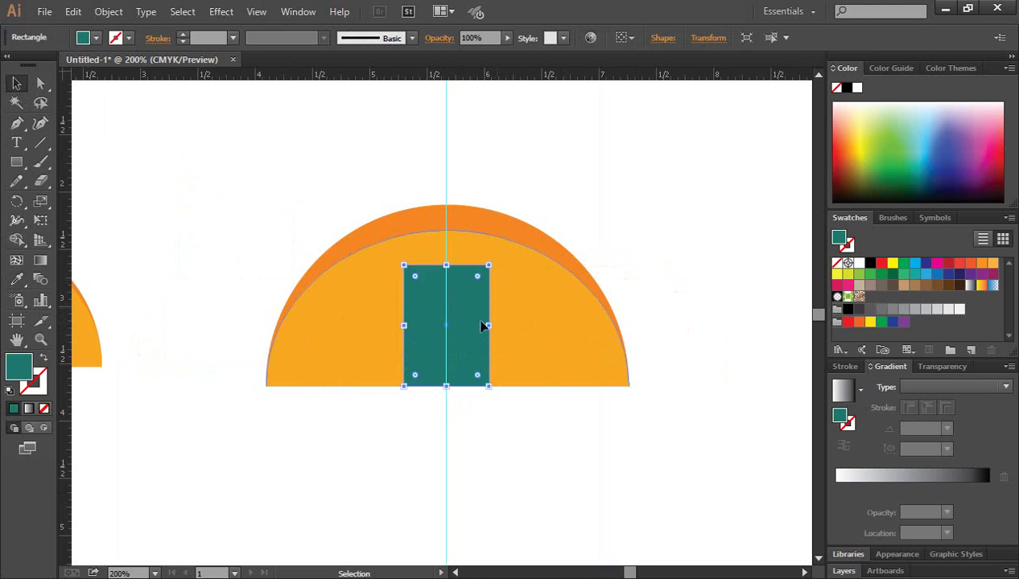
pyautogui.moveTo(493, 325); pyautogui.dragTo(498, 325)
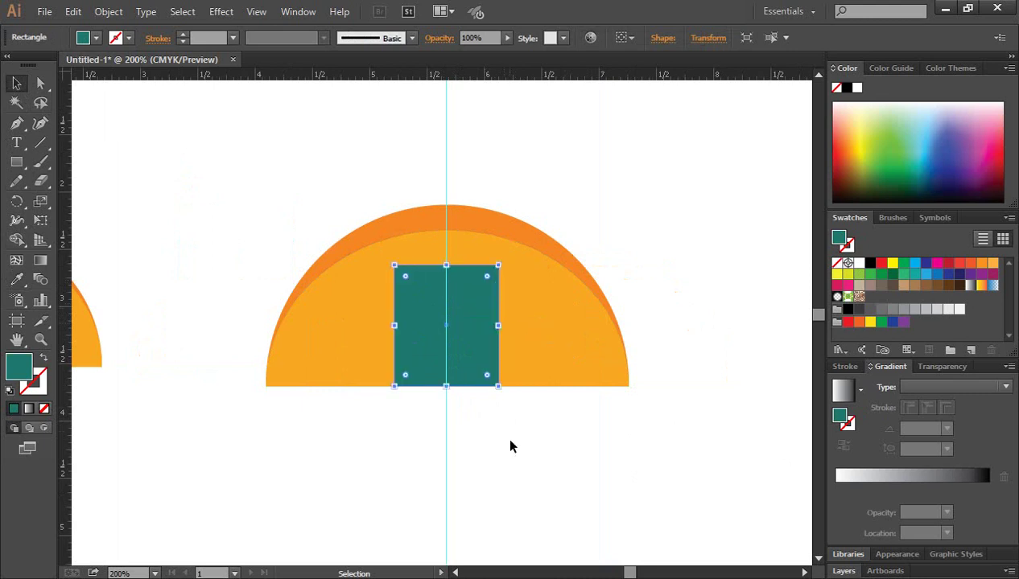
pyautogui.click(510, 446)
# Enlarge the teal rectangle to about 1.05 in wide and 1.18 in high, centered on the guide with its base fixed
pyautogui.hotkey('ctrl', '-')
pyautogui.hotkey('ctrl', '-')
pyautogui.hotkey('ctrl', '-')
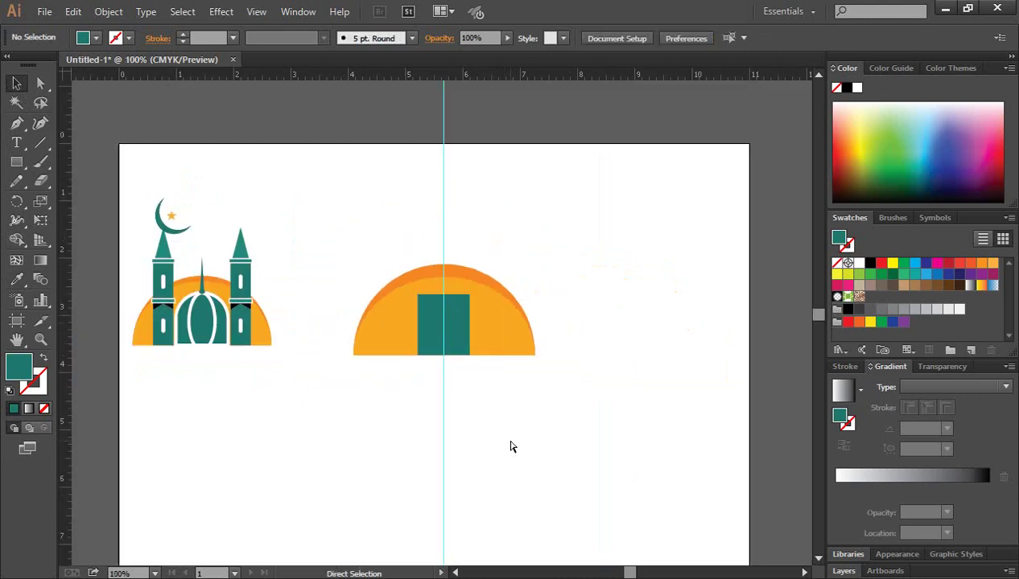
pyautogui.keyDown('ctrl'); pyautogui.click(453, 331); pyautogui.keyUp('ctrl')
pyautogui.keyDown('ctrl'); pyautogui.click(432, 323); pyautogui.keyUp('ctrl')
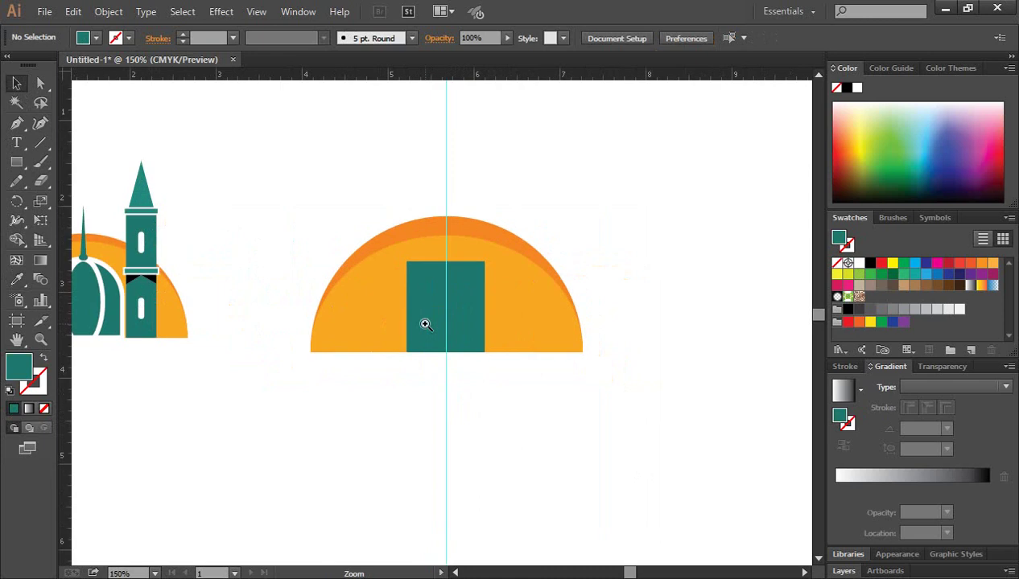
pyautogui.keyDown('ctrl'); pyautogui.click(423, 323); pyautogui.keyUp('ctrl')
pyautogui.click(499, 320)
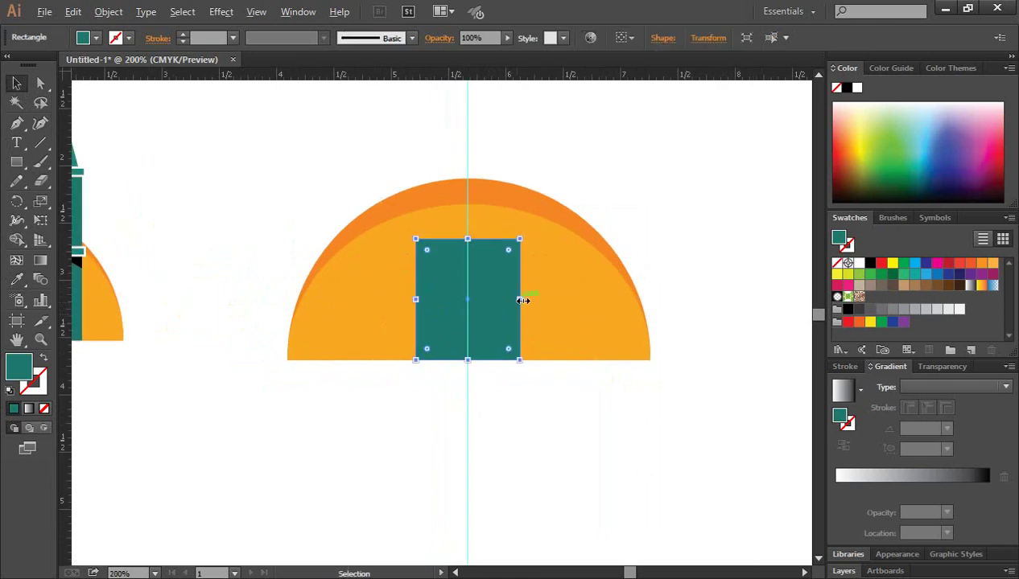
pyautogui.moveTo(523, 300); pyautogui.dragTo(527, 299)
pyautogui.moveTo(468, 240); pyautogui.dragTo(471, 224)
pyautogui.click(572, 482)
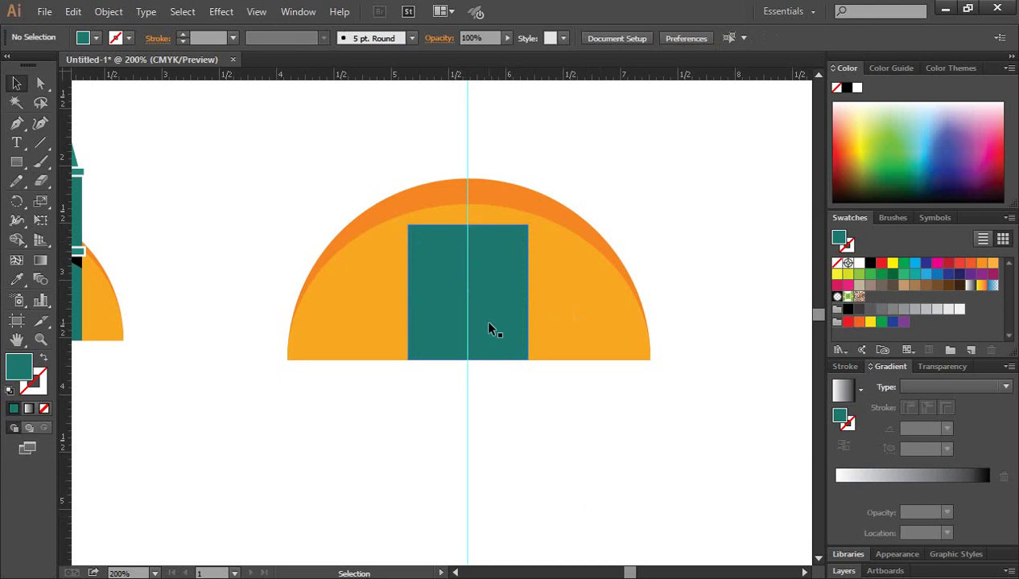
# Round the teal rectangle's two upper corners to a 0.52 in radius, forming an arch
pyautogui.click(482, 319)
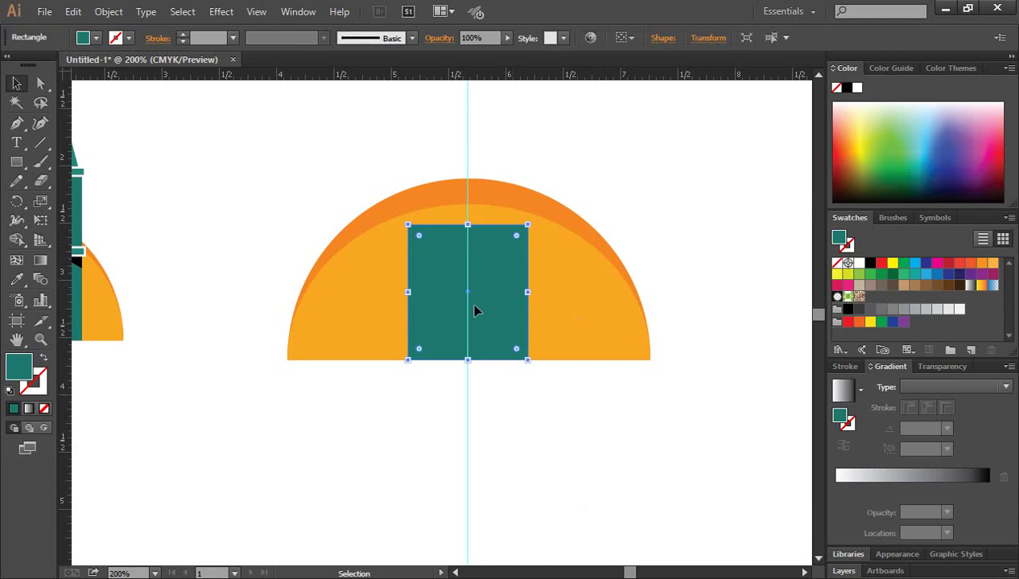
pyautogui.click(40, 83)
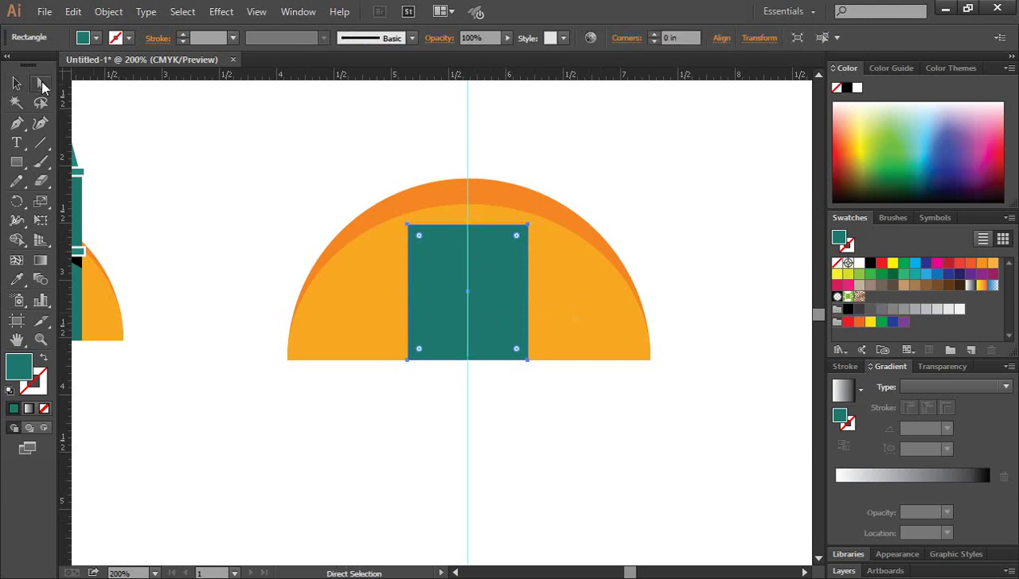
pyautogui.click(407, 229)
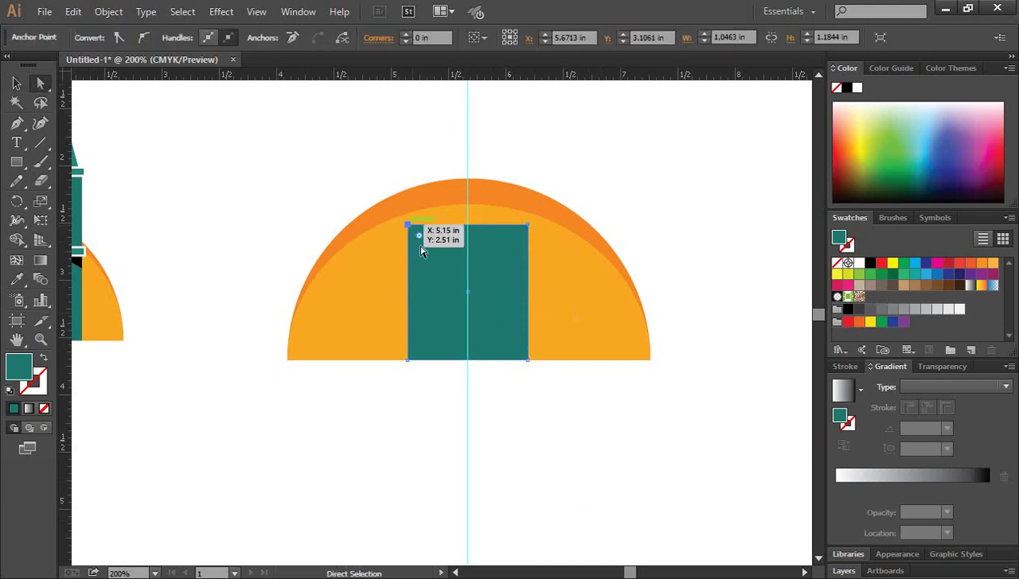
pyautogui.keyDown('shift'); pyautogui.click(529, 228); pyautogui.keyUp('shift')
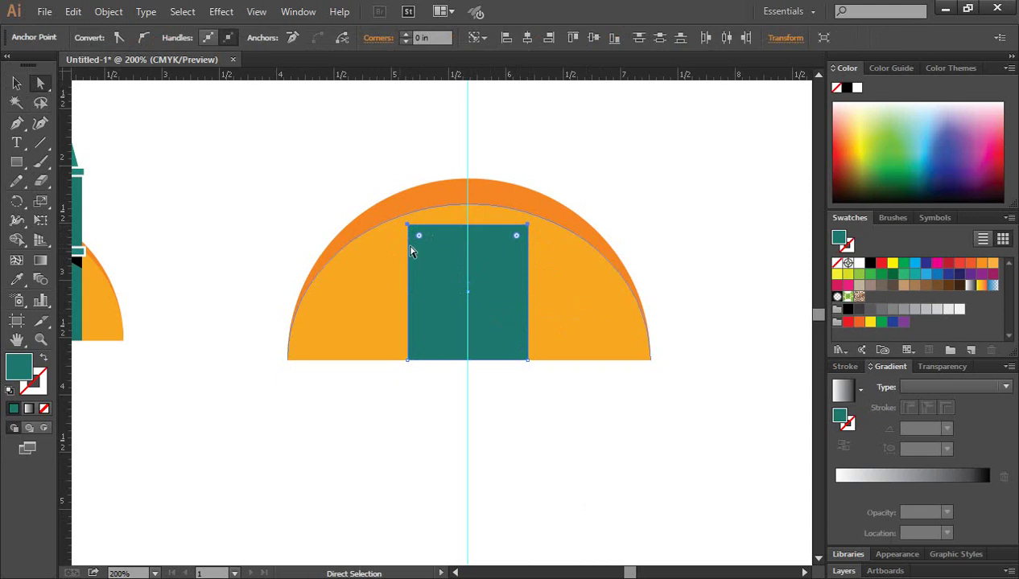
pyautogui.moveTo(419, 238); pyautogui.dragTo(431, 346)
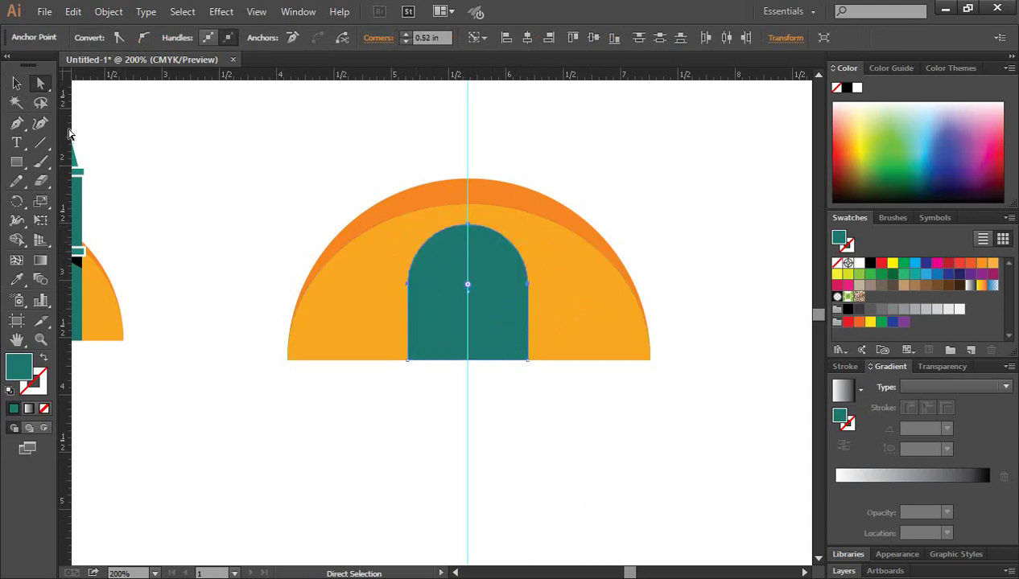
pyautogui.click(16, 83)
pyautogui.click(444, 386)
# Widen the teal arch slightly and symmetrically about the vertical guide
pyautogui.click(479, 287)
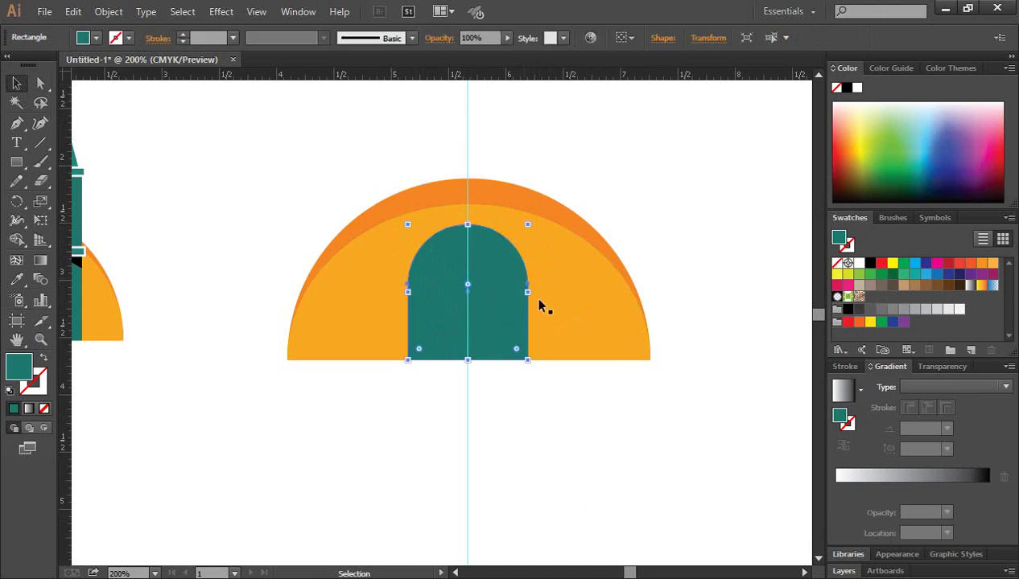
pyautogui.moveTo(530, 294); pyautogui.dragTo(534, 293)
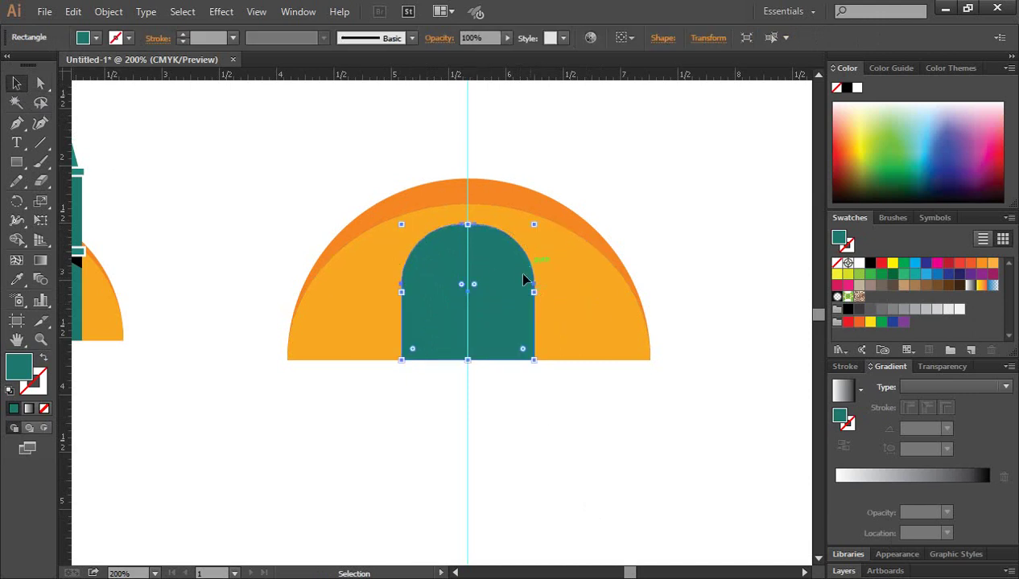
pyautogui.click(528, 492)
pyautogui.click(466, 289)
pyautogui.click(525, 448)
pyautogui.hotkey('ctrl', 'z')
# Increase the arch's upper corner radii to 0.58 in so both curves meet at the guide
pyautogui.hotkey('ctrl', 'space')
pyautogui.keyDown('ctrl'); pyautogui.click(463, 295); pyautogui.keyUp('ctrl')
pyautogui.keyDown('ctrl'); pyautogui.click(450, 330); pyautogui.keyUp('ctrl')
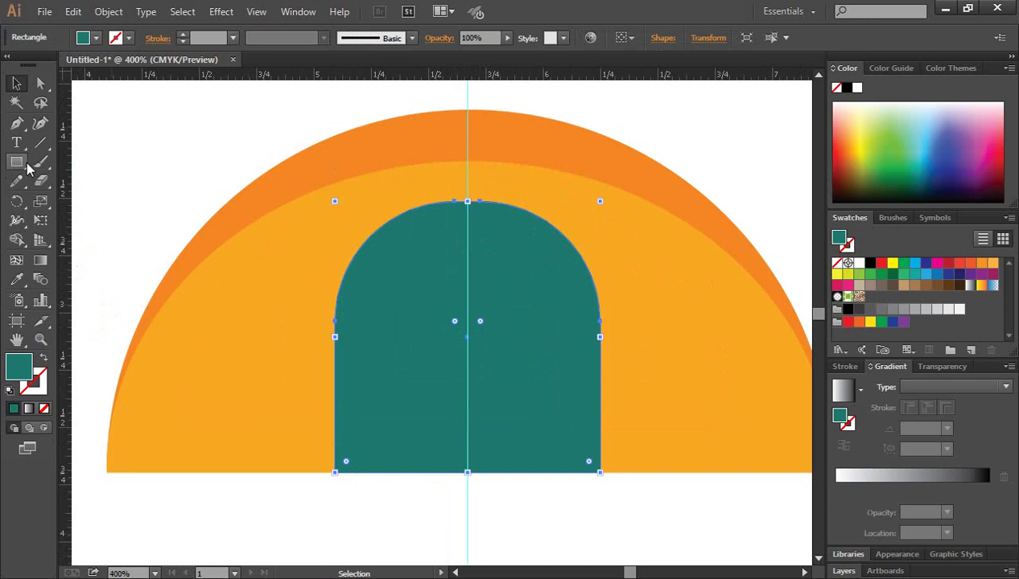
pyautogui.click(40, 83)
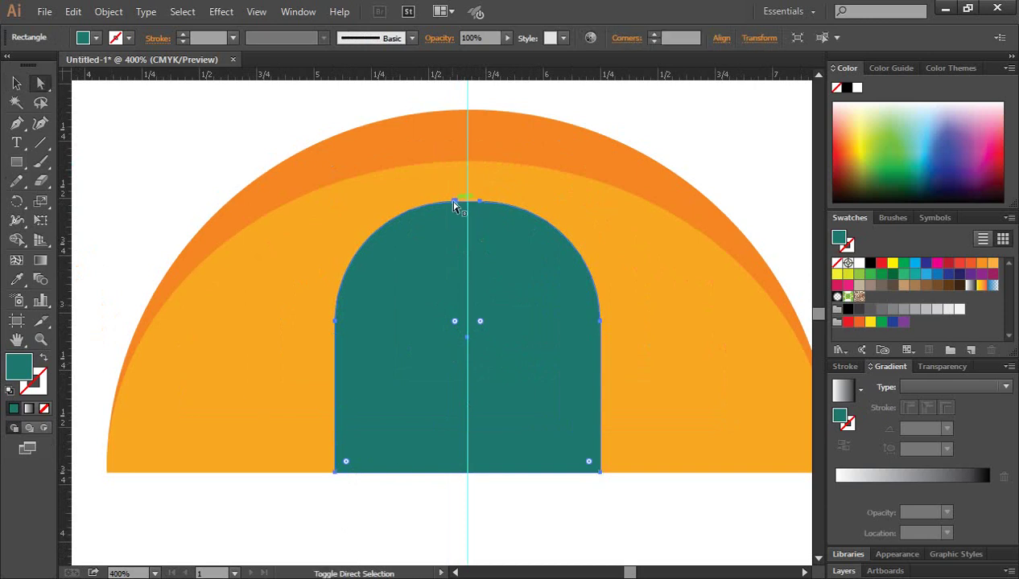
pyautogui.click(478, 202)
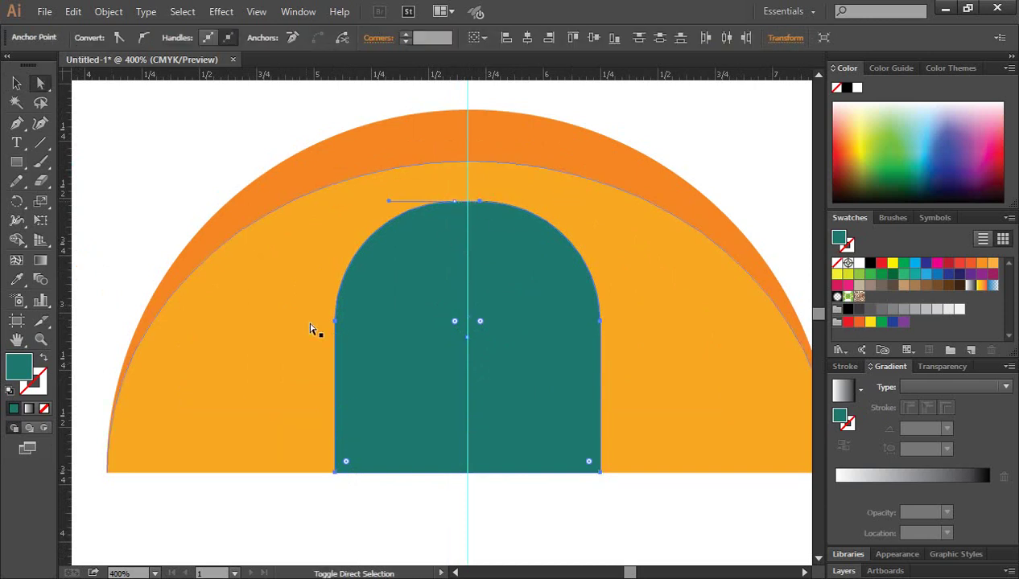
pyautogui.click(336, 322)
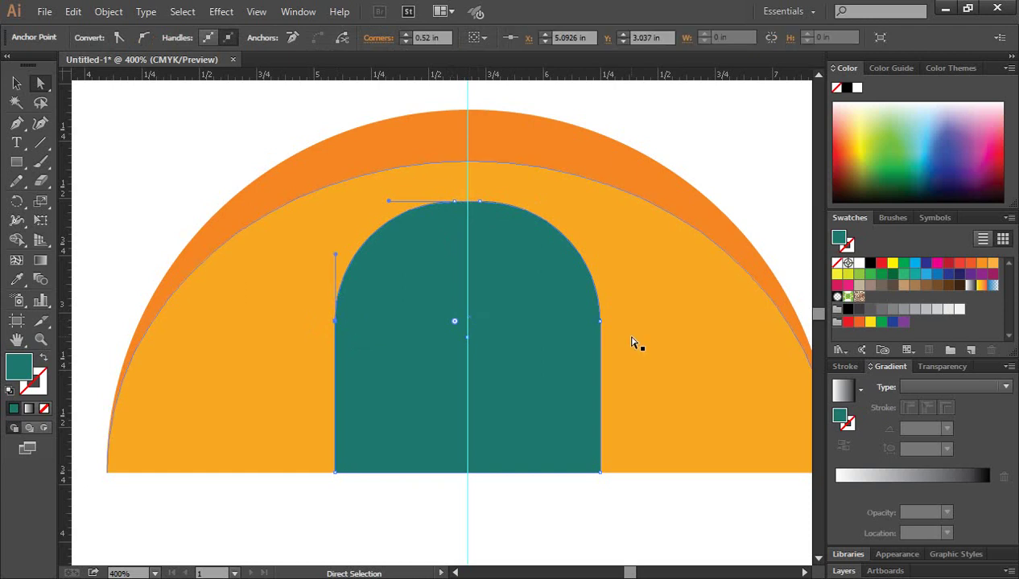
pyautogui.keyDown('shift'); pyautogui.click(600, 322); pyautogui.keyUp('shift')
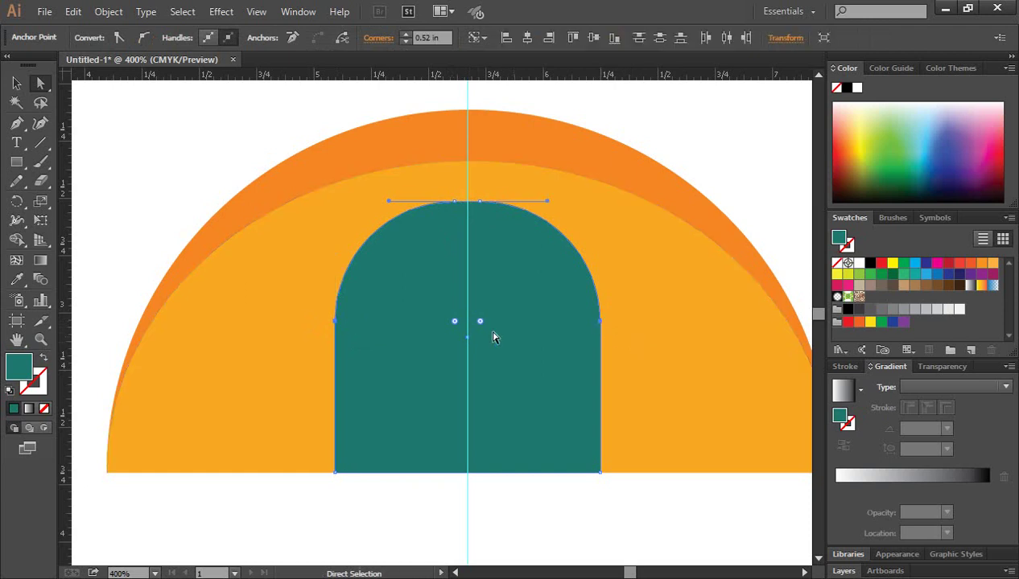
pyautogui.moveTo(456, 324); pyautogui.dragTo(464, 411)
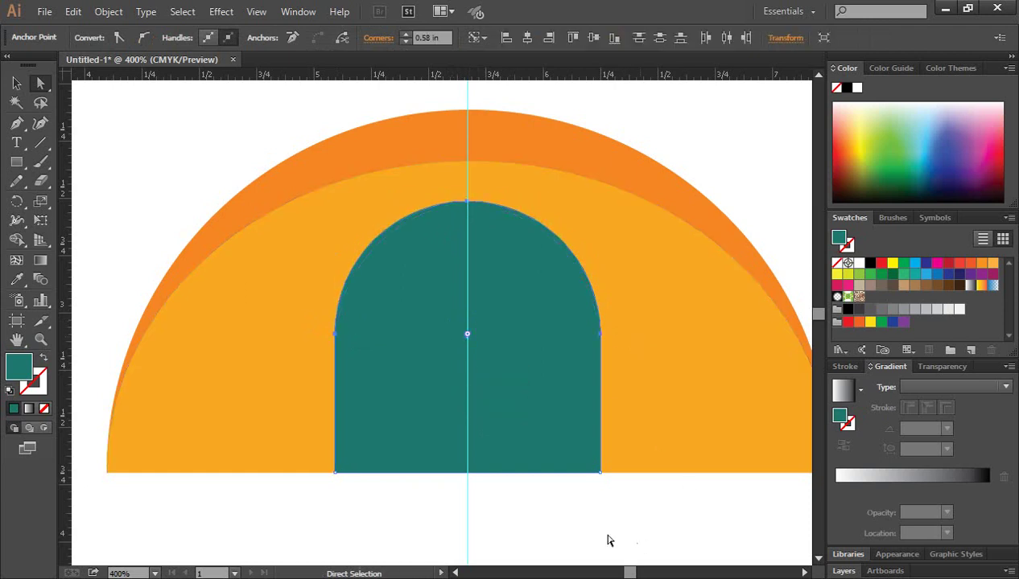
pyautogui.click(597, 526)
# Lower the top of the teal arch slightly, keeping its base on the half circles' lower edge
pyautogui.hotkey('ctrl', '-')
pyautogui.hotkey('ctrl', '-')
pyautogui.hotkey('ctrl', '-')
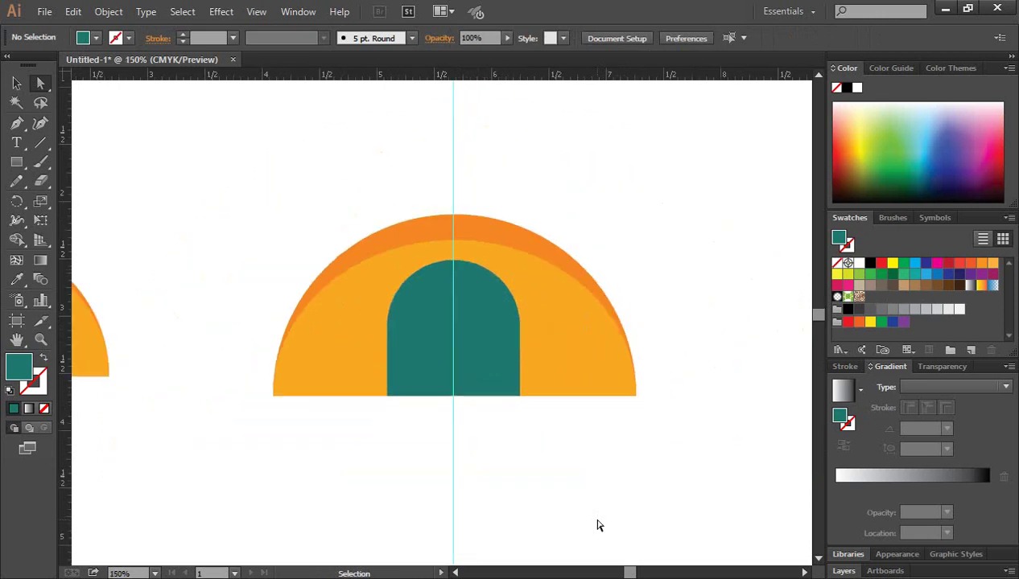
pyautogui.click(16, 83)
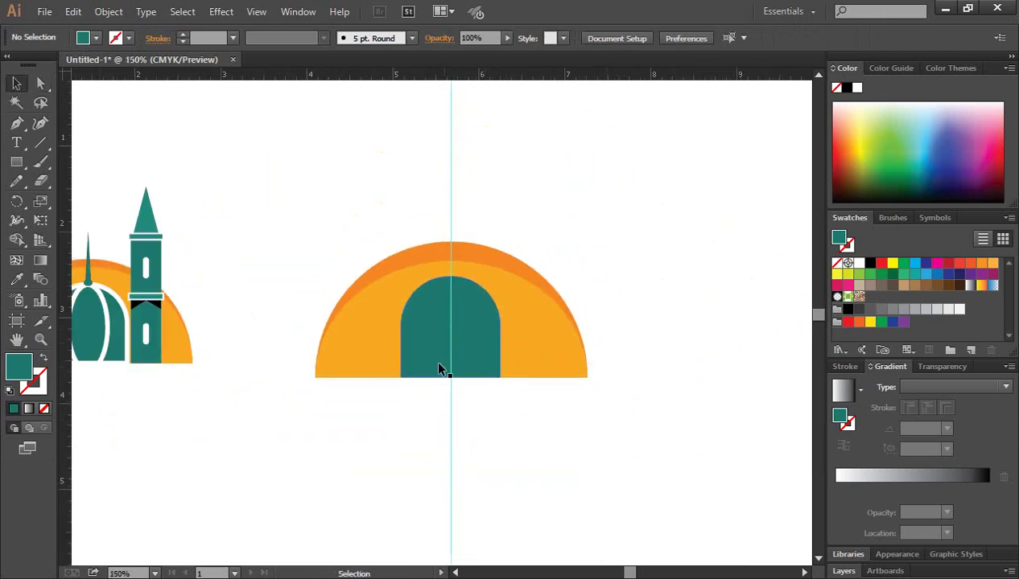
pyautogui.click(422, 337)
pyautogui.moveTo(449, 276); pyautogui.dragTo(450, 284)
# Try to widen the lowered teal arch symmetrically about the guide
pyautogui.moveTo(499, 331); pyautogui.dragTo(504, 332)
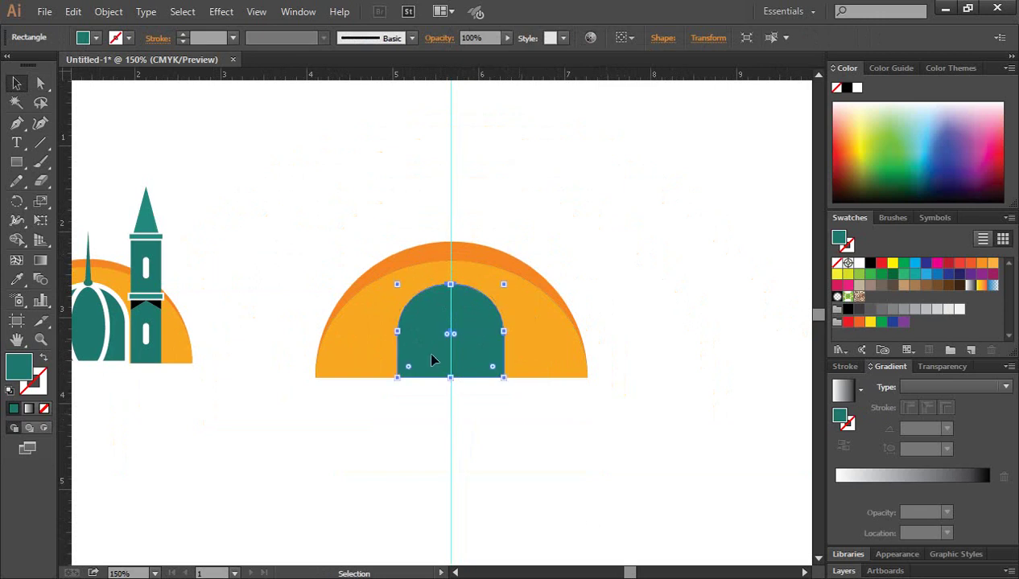
pyautogui.click(493, 407)
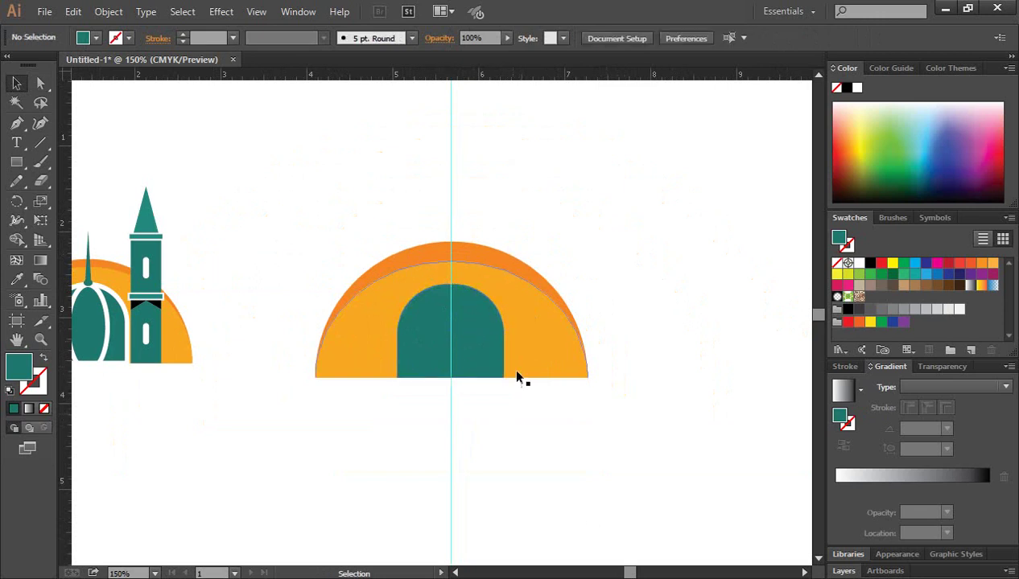
pyautogui.hotkey('ctrl', 'z')
pyautogui.click(530, 412)
pyautogui.keyDown('ctrl'); pyautogui.click(460, 357); pyautogui.keyUp('ctrl')
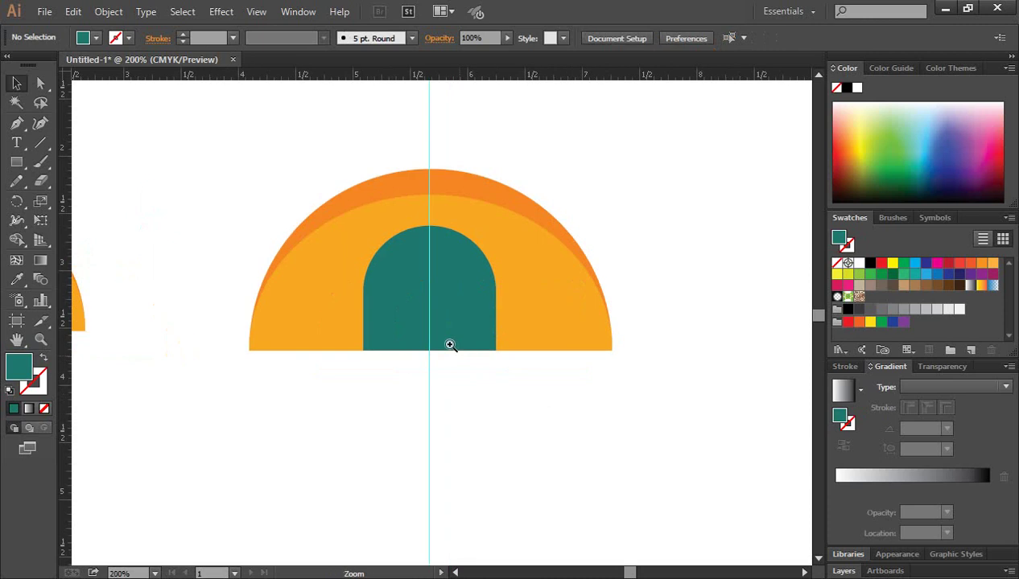
# Give the teal arch a white stroke with a weight of 2 pt
pyautogui.keyDown('ctrl'); pyautogui.click(450, 346); pyautogui.keyUp('ctrl')
pyautogui.click(439, 281)
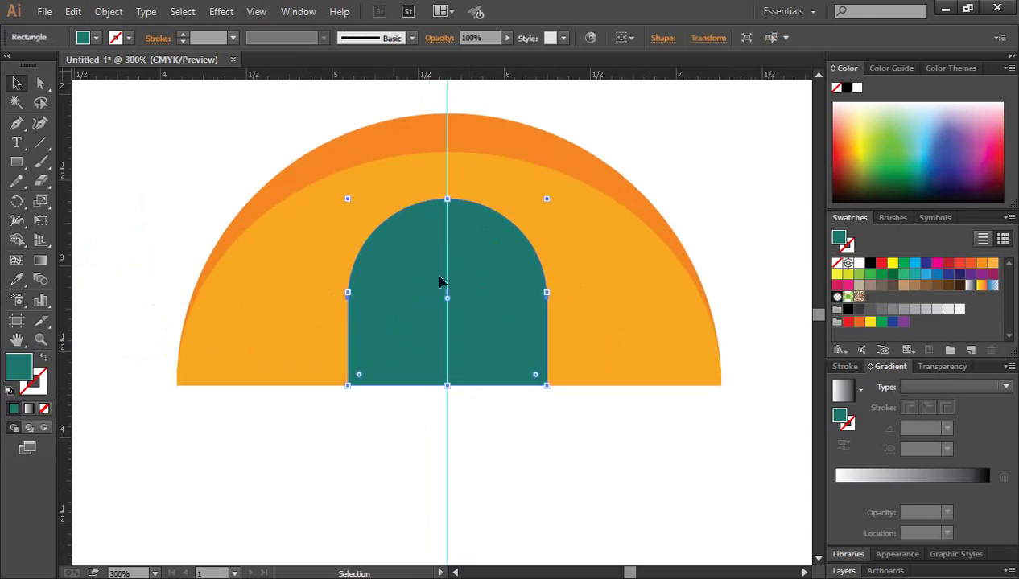
pyautogui.click(38, 380)
pyautogui.click(857, 264)
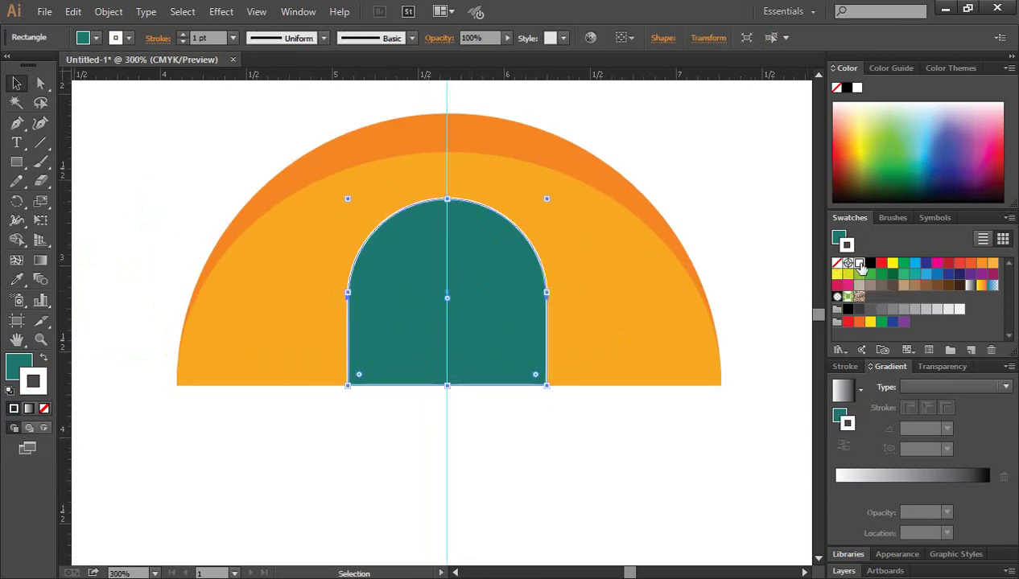
pyautogui.click(182, 38)
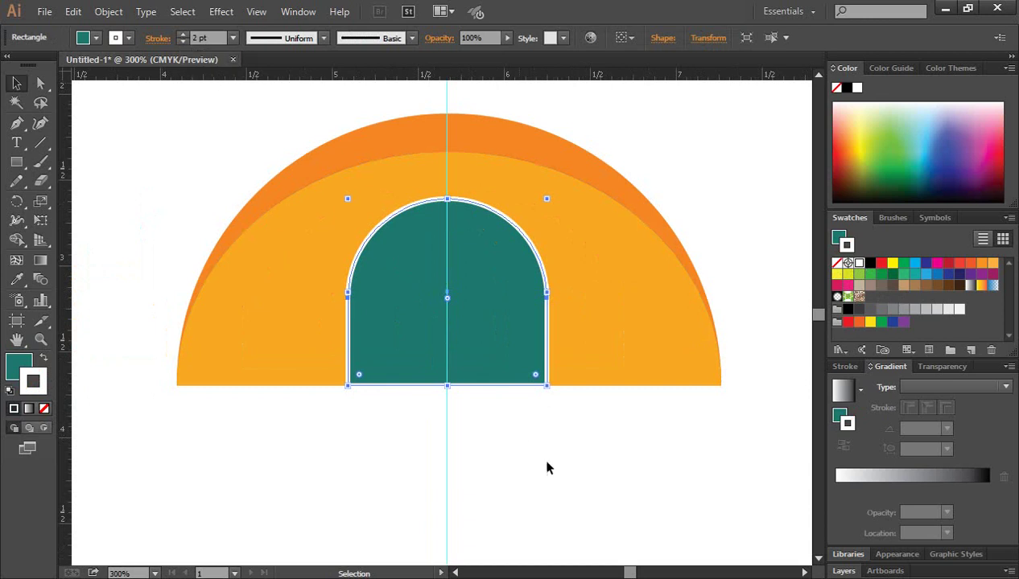
pyautogui.click(573, 455)
pyautogui.click(477, 289)
pyautogui.click(568, 478)
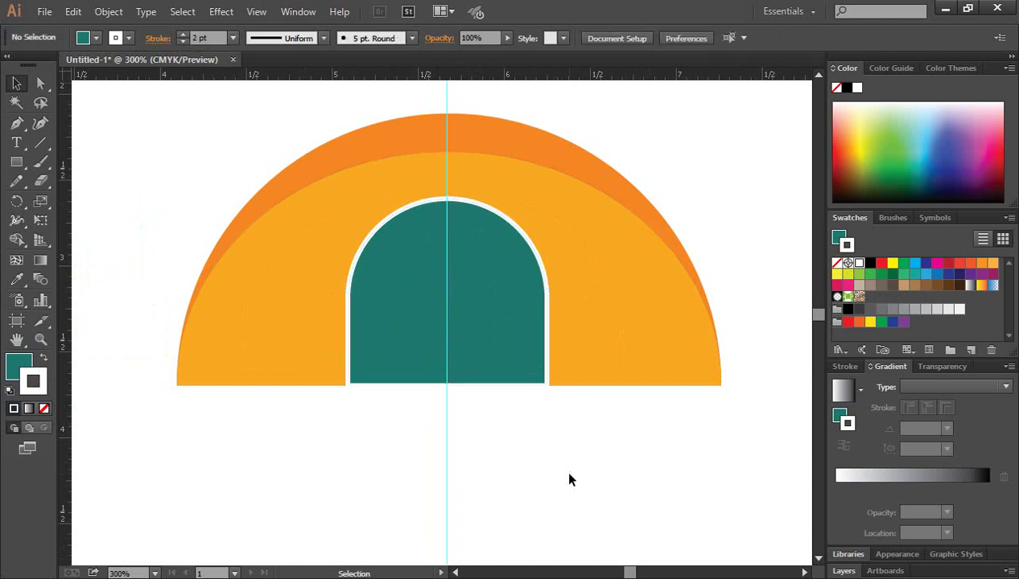
# Draw a tall, narrow ellipse over the teal arch and center it on the vertical guide
pyautogui.hotkey('ctrl', '-')
pyautogui.hotkey('ctrl', '-')
pyautogui.hotkey('ctrl', '-')
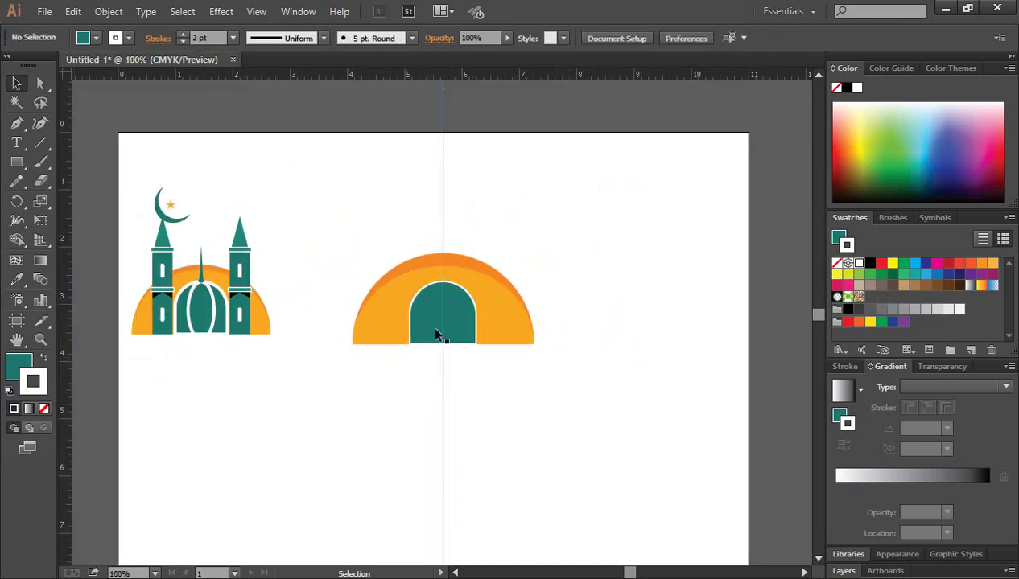
pyautogui.click(442, 323)
pyautogui.click(448, 322)
pyautogui.click(451, 320)
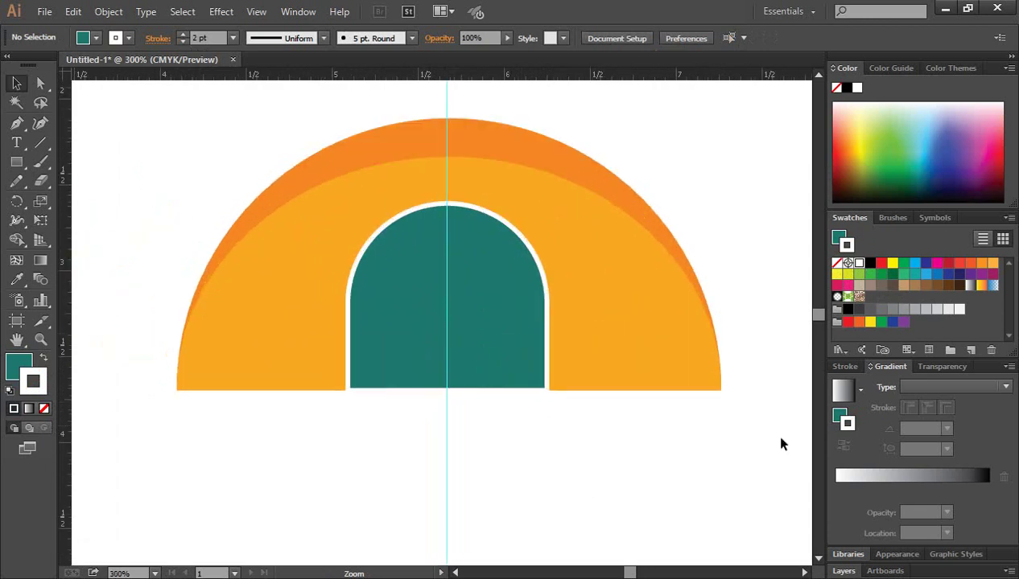
pyautogui.click(16, 162)
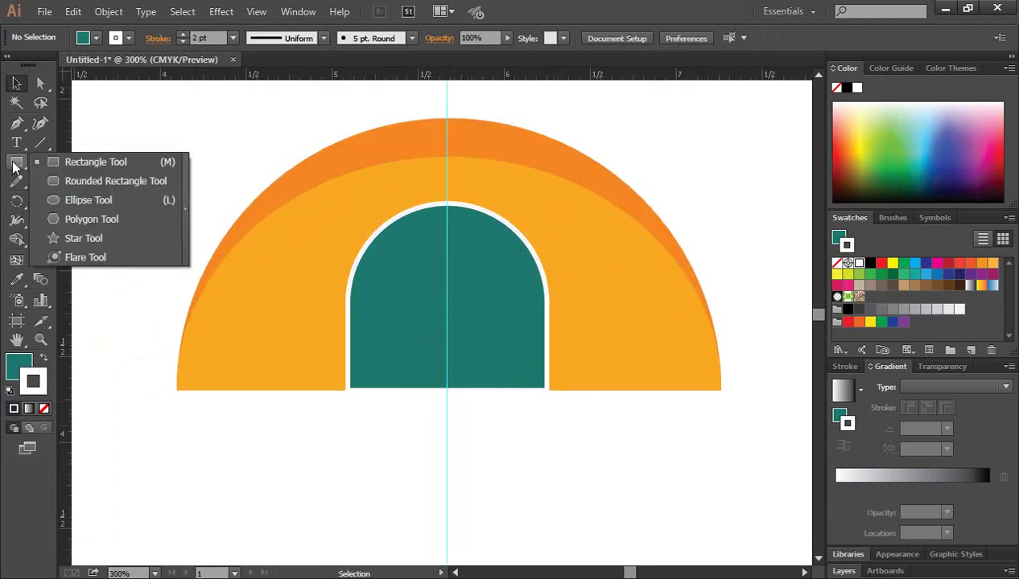
pyautogui.click(83, 200)
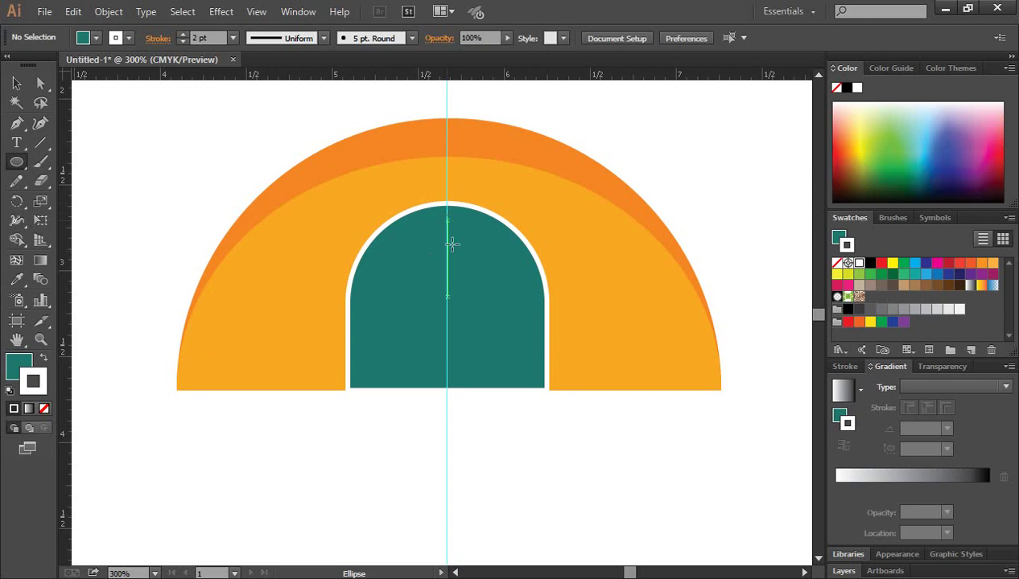
pyautogui.moveTo(448, 217); pyautogui.dragTo(512, 414)
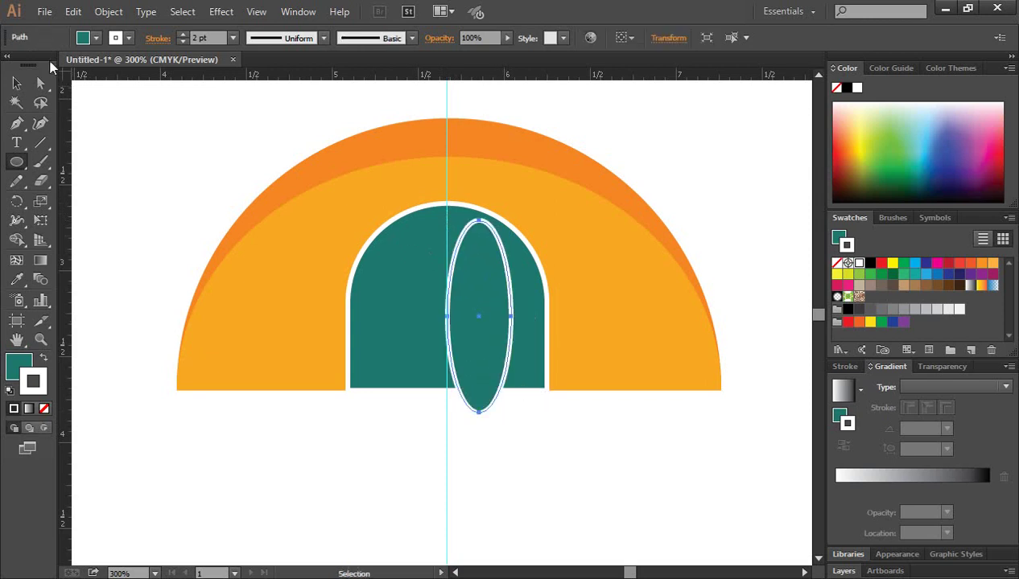
pyautogui.press('v')
pyautogui.moveTo(484, 337); pyautogui.dragTo(447, 375)
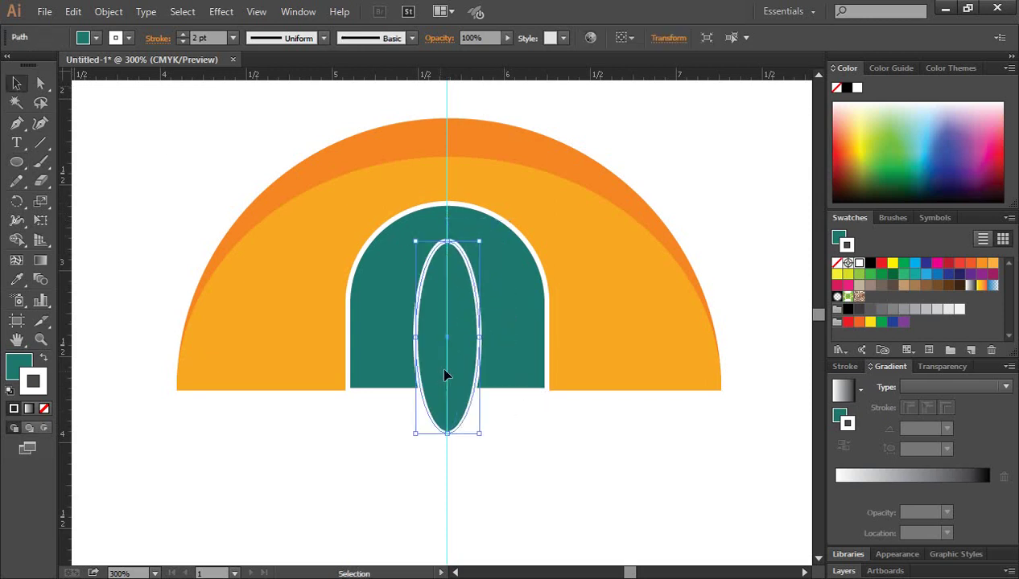
# Remove the ellipse's fill and move it straight up until its top meets the top of the arch
pyautogui.click(26, 373)
pyautogui.click(44, 408)
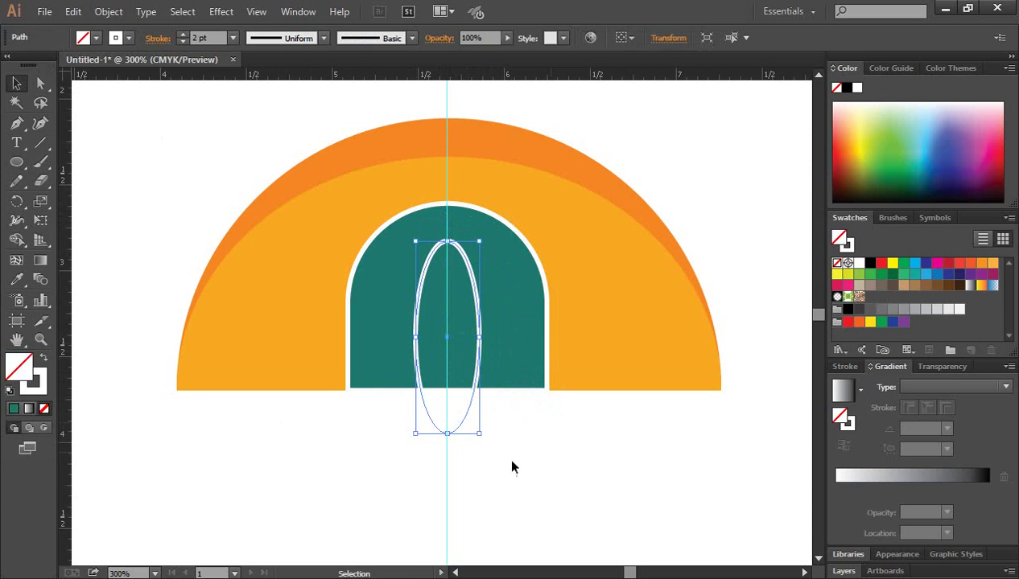
pyautogui.click(485, 392)
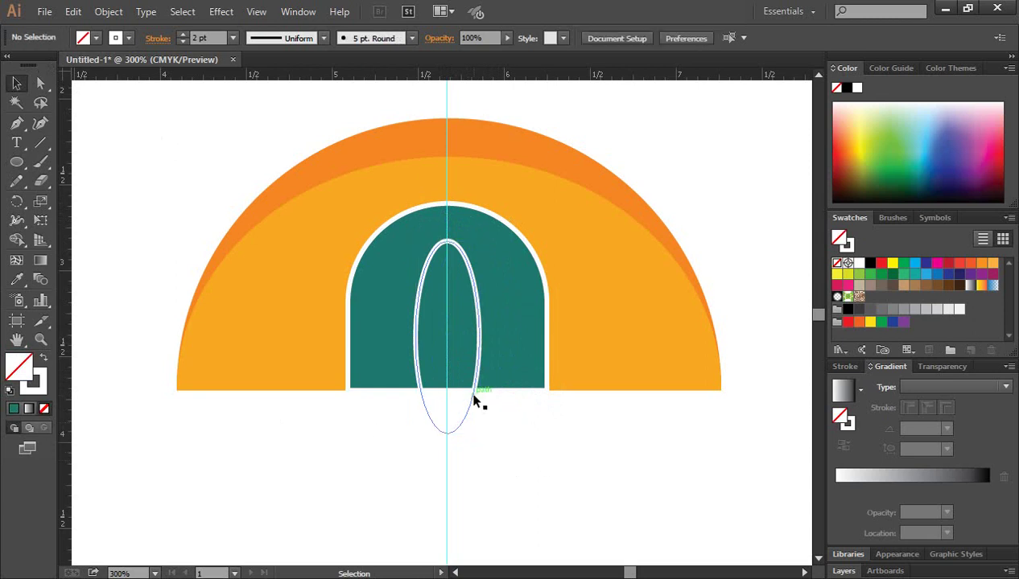
pyautogui.moveTo(475, 400); pyautogui.dragTo(477, 364)
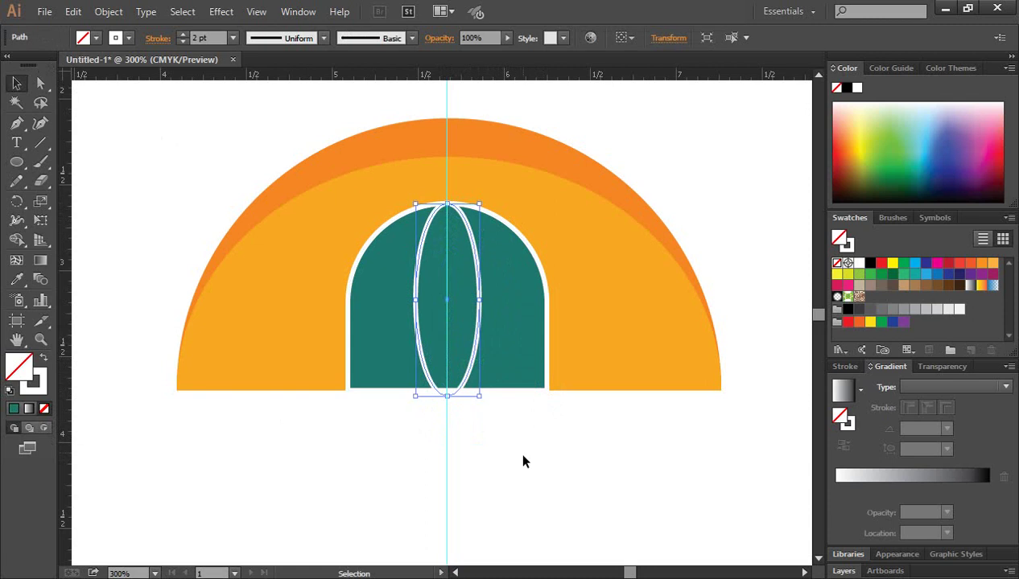
# Widen the ellipse symmetrically about the guide and extend it slightly further below the arch's base
pyautogui.click(517, 450)
pyautogui.click(478, 334)
pyautogui.moveTo(480, 302); pyautogui.dragTo(491, 301)
pyautogui.click(506, 433)
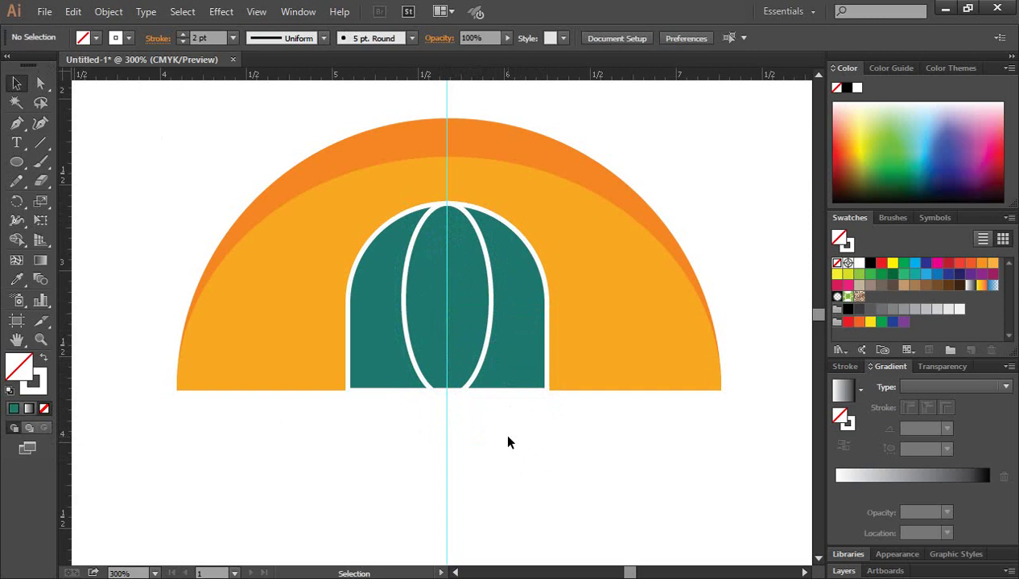
pyautogui.click(476, 384)
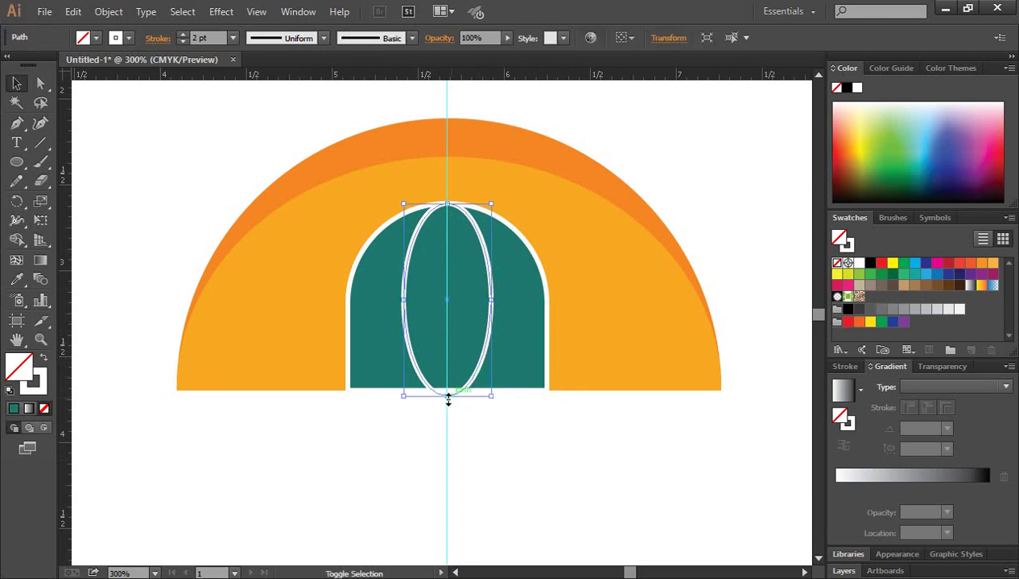
pyautogui.moveTo(448, 395); pyautogui.dragTo(449, 408)
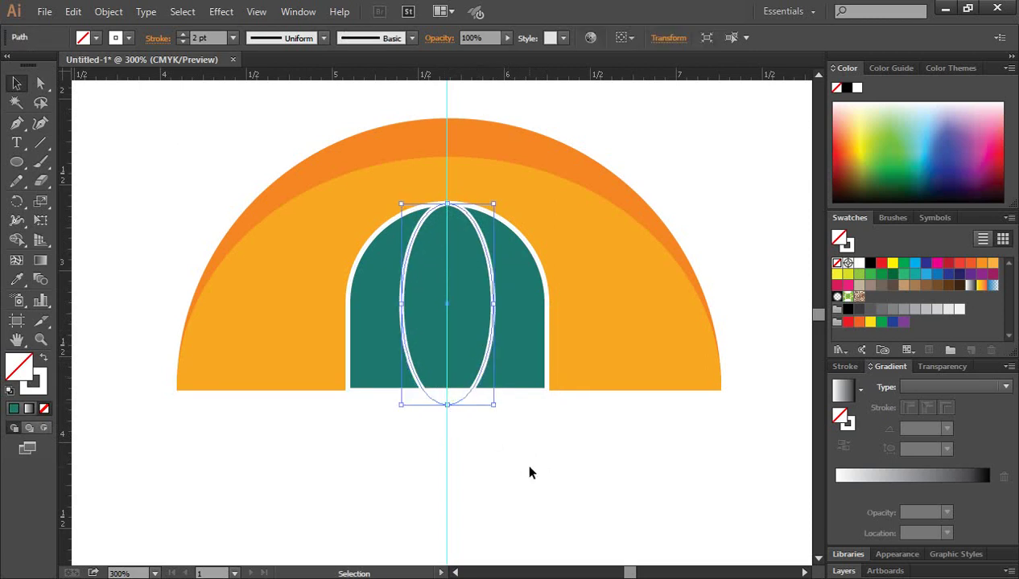
pyautogui.click(523, 461)
# Increase the white stroke weight of both the arch and the ellipse to 3 pt
pyautogui.click(534, 256)
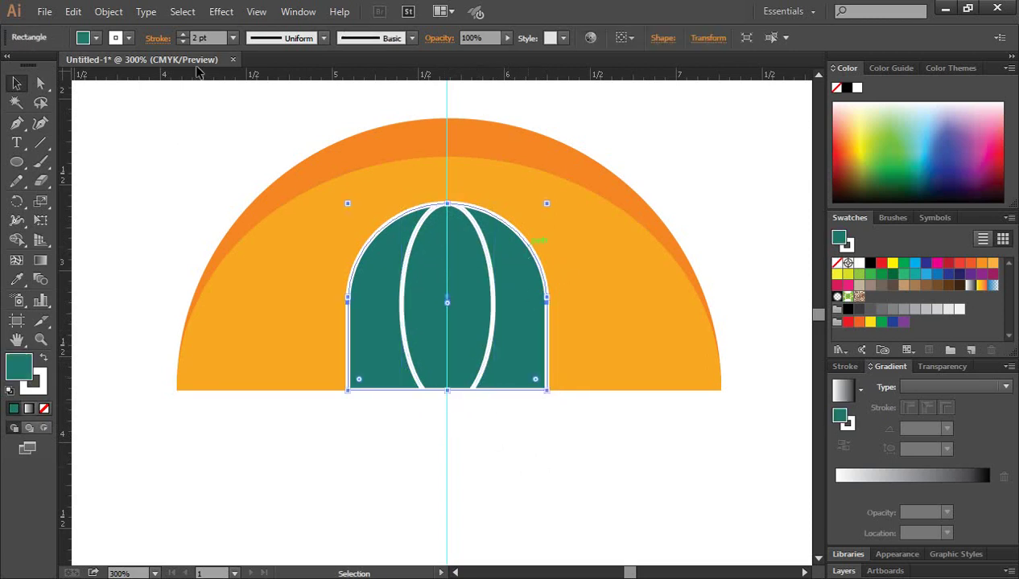
pyautogui.click(182, 37)
pyautogui.click(410, 423)
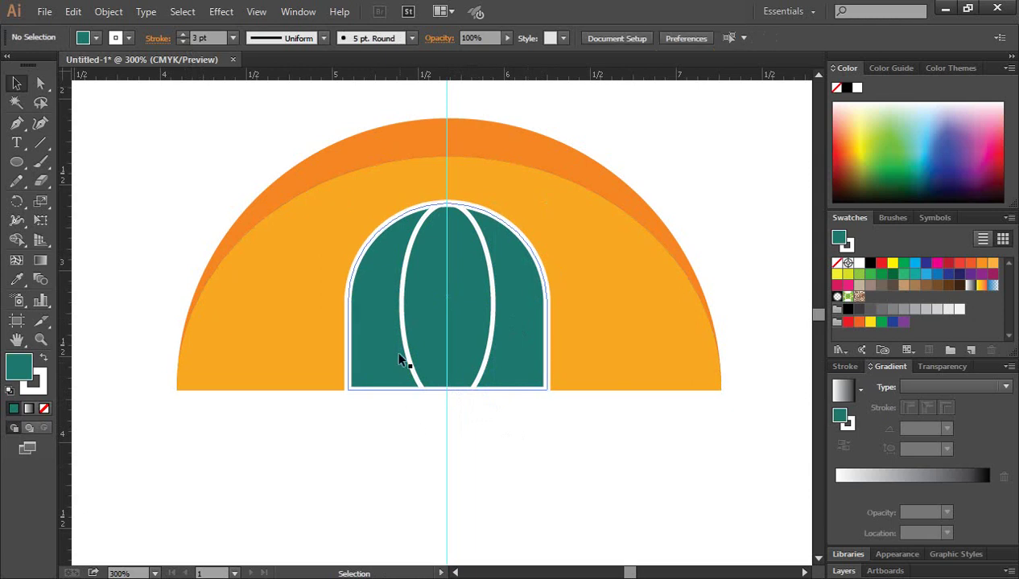
pyautogui.click(406, 347)
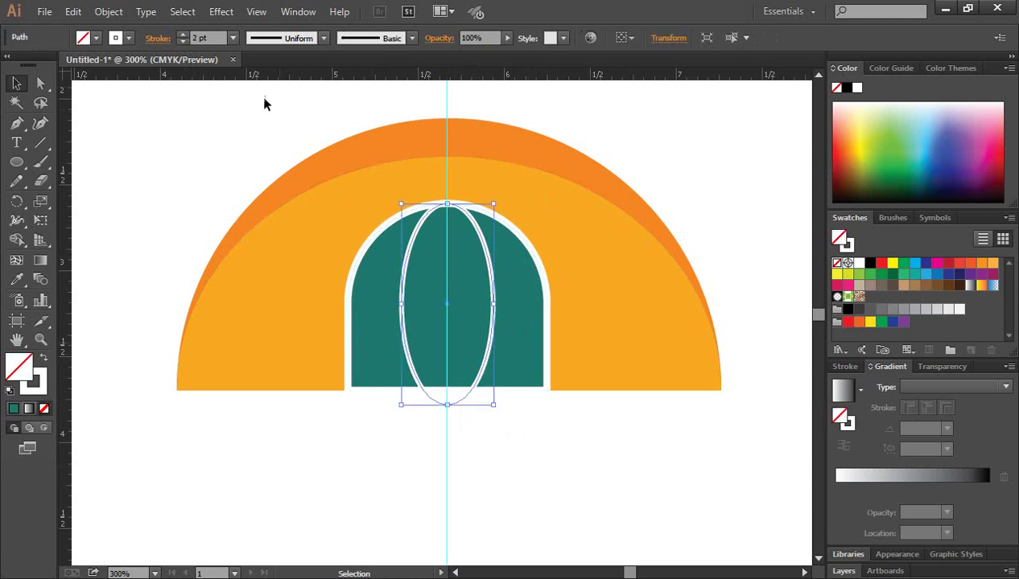
pyautogui.click(182, 35)
pyautogui.click(527, 505)
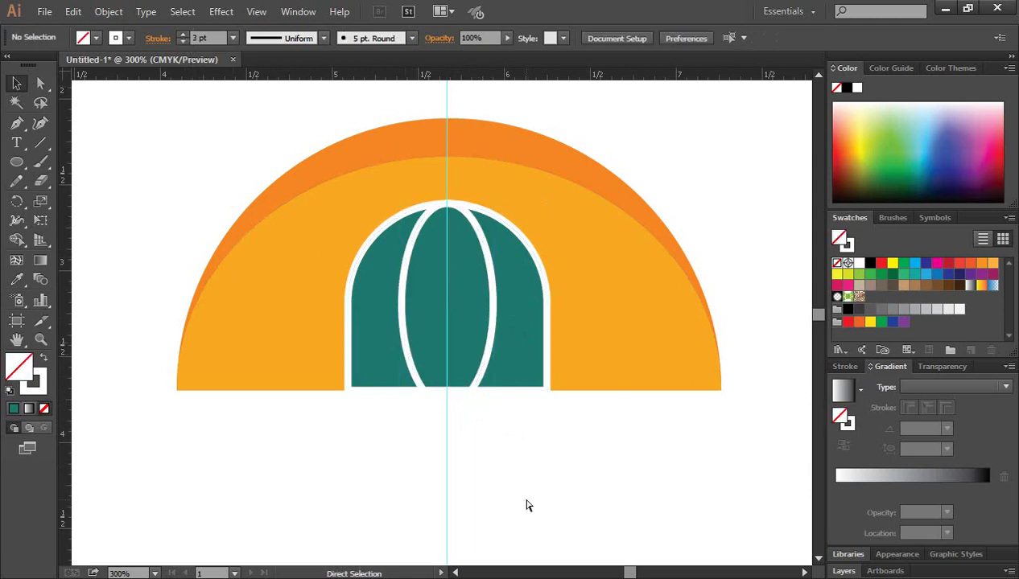
# Compare the dome with the reference mosque and examine where the ellipse meets the arch's top and base
pyautogui.hotkey('ctrl', '-')
pyautogui.hotkey('ctrl', '-')
pyautogui.hotkey('ctrl', '-')
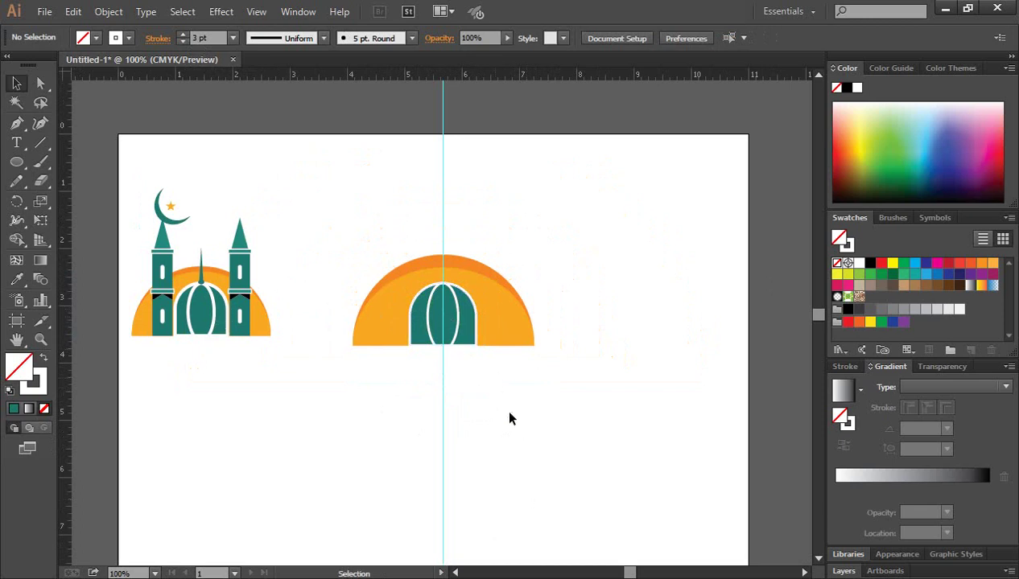
pyautogui.click(424, 331)
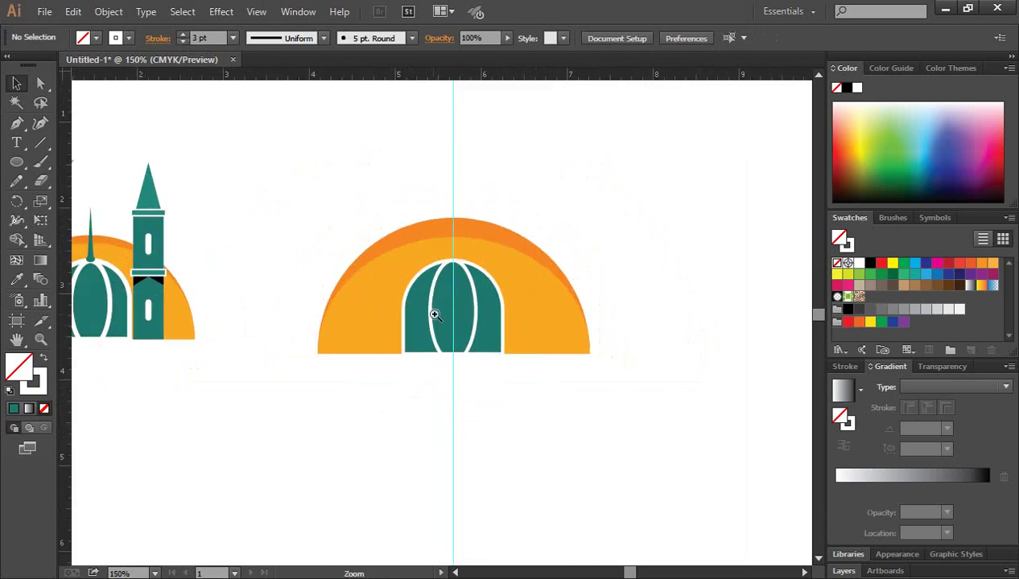
pyautogui.click(434, 314)
pyautogui.click(451, 317)
pyautogui.click(434, 290)
pyautogui.click(418, 253)
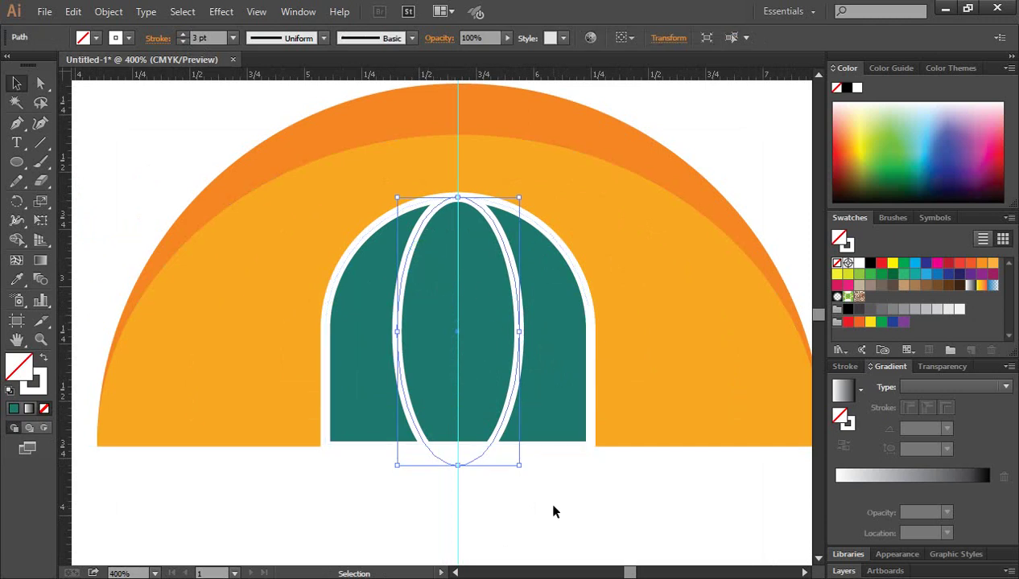
pyautogui.click(490, 456)
pyautogui.scroll(-2, 654, 505)
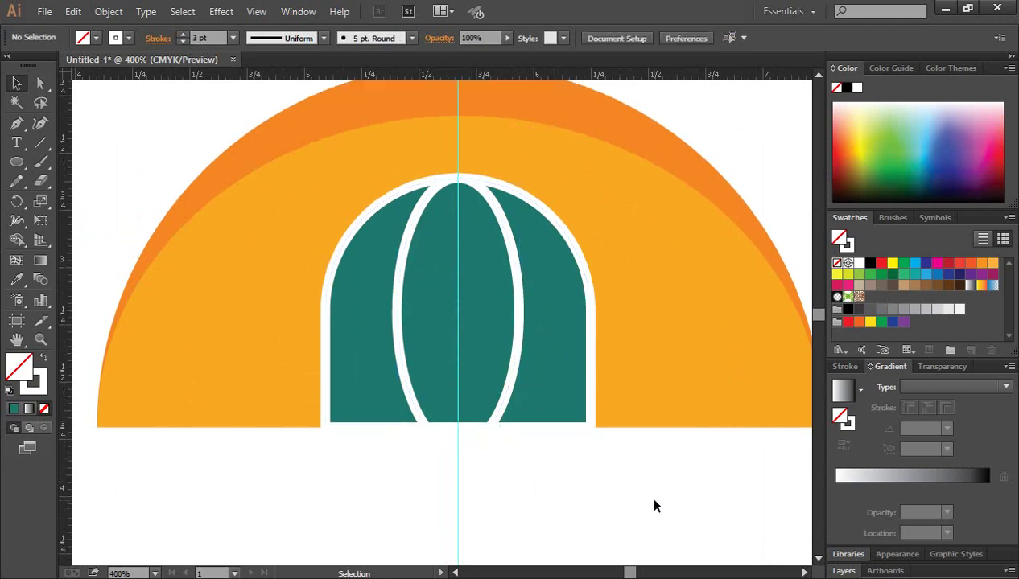
# Cut off the part of the ellipse below the arch's base with the Shape Builder tool
pyautogui.hotkey('ctrl', '-')
pyautogui.moveTo(703, 477); pyautogui.dragTo(324, 165)
pyautogui.click(17, 241)
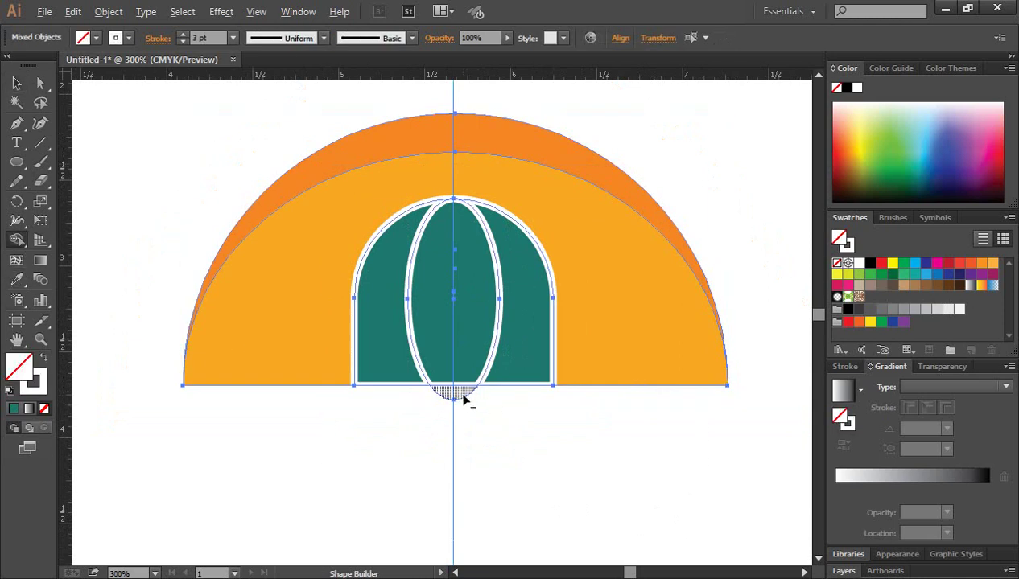
pyautogui.keyDown('alt'); pyautogui.click(464, 401); pyautogui.keyUp('alt')
pyautogui.click(17, 82)
pyautogui.click(147, 189)
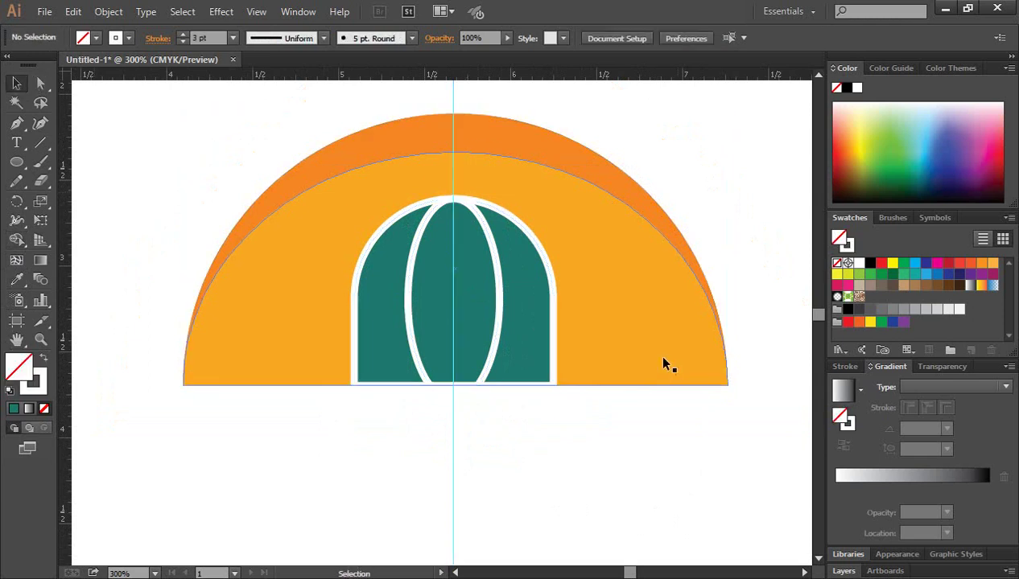
# Increase the white stroke weight of the arch and the trimmed ellipse to 4 pt
pyautogui.scroll(2, 655, 359)
pyautogui.keyDown('ctrl'); pyautogui.click(450, 287); pyautogui.keyUp('ctrl')
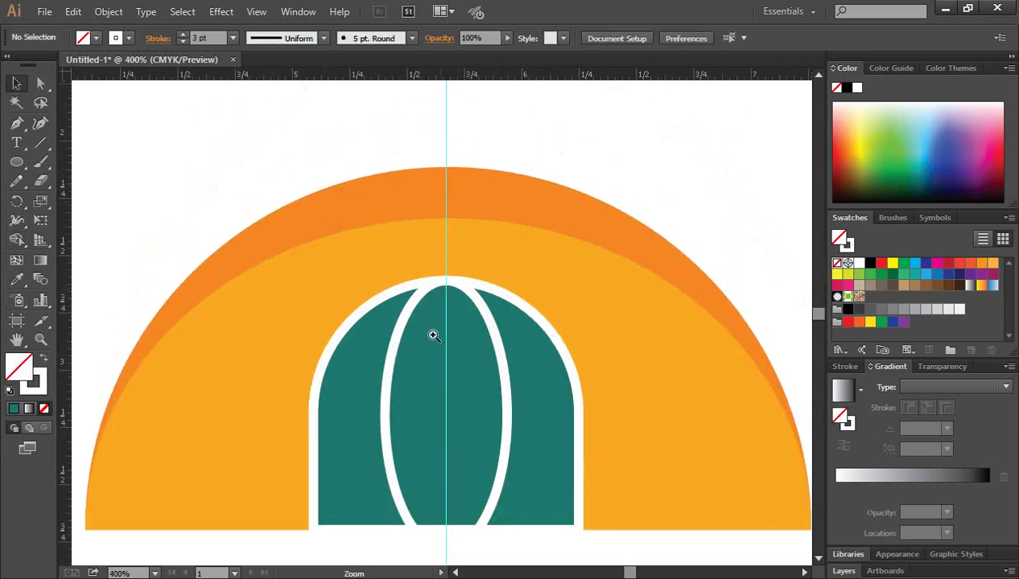
pyautogui.scroll(-2, 420, 298)
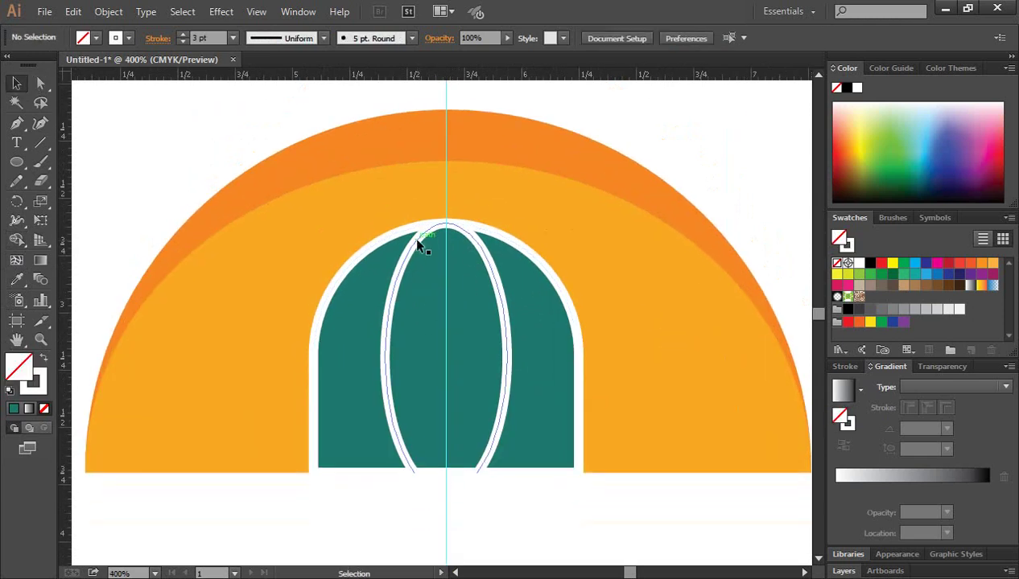
pyautogui.click(375, 250)
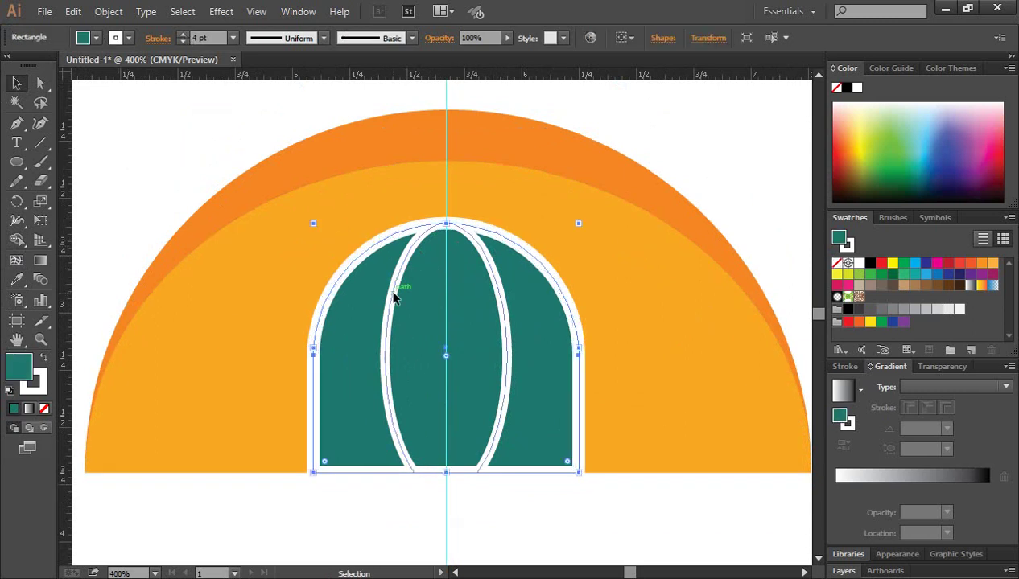
pyautogui.click(392, 293)
pyautogui.click(182, 34)
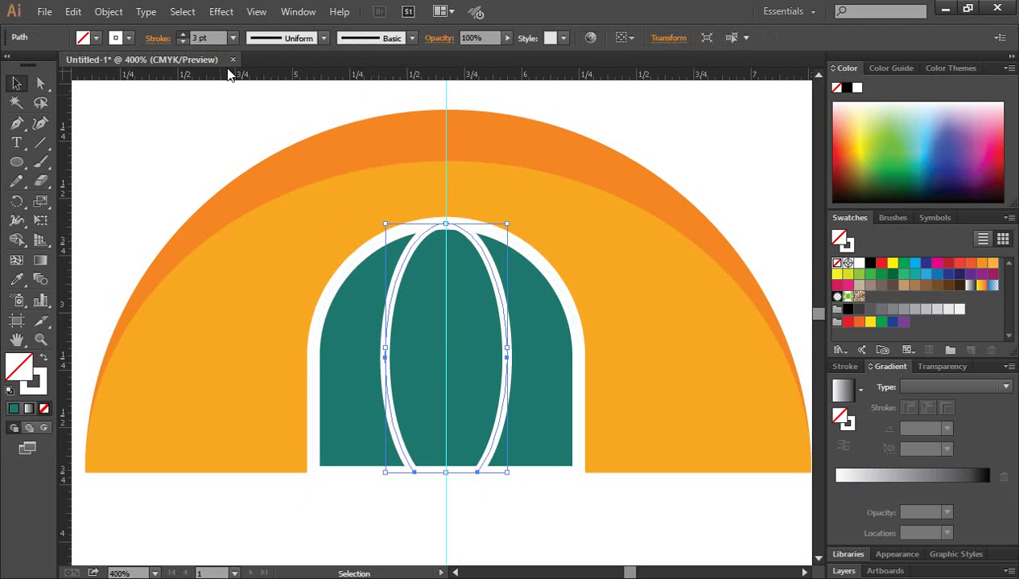
pyautogui.click(178, 129)
# Draw a small circle centered on the guide at the dome's peak, with a white fill and no stroke
pyautogui.keyDown('ctrl'); pyautogui.click(460, 280); pyautogui.keyUp('ctrl')
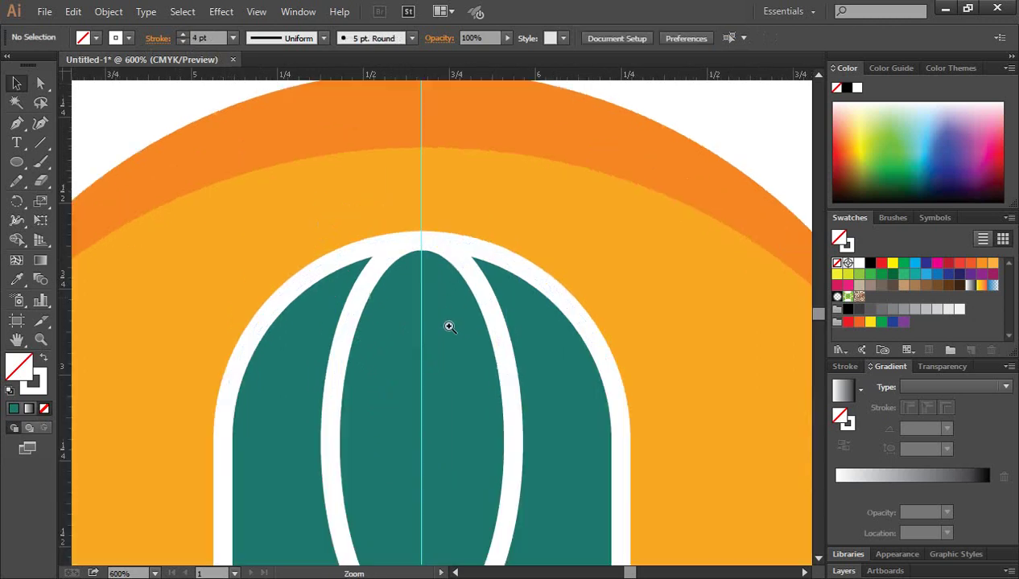
pyautogui.keyDown('ctrl'); pyautogui.click(409, 283); pyautogui.keyUp('ctrl')
pyautogui.keyDown('ctrl'); pyautogui.click(427, 283); pyautogui.keyUp('ctrl')
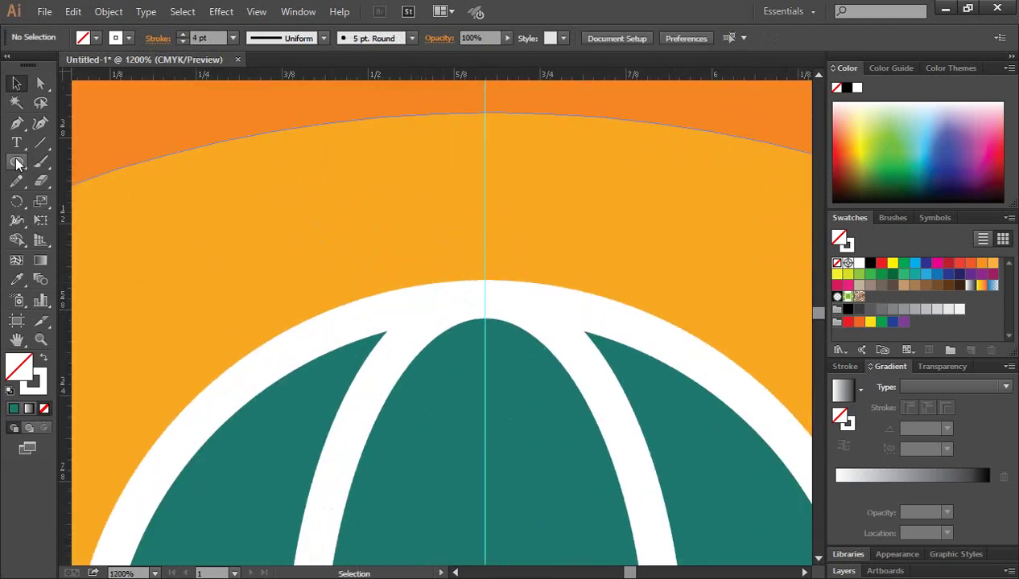
pyautogui.moveTo(17, 164); pyautogui.dragTo(84, 200)
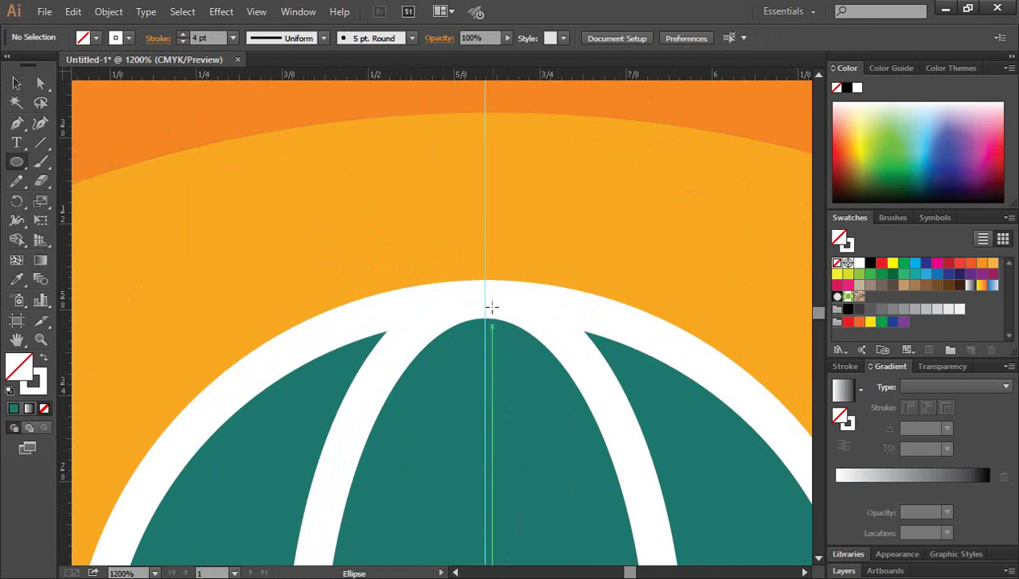
pyautogui.moveTo(483, 297); pyautogui.dragTo(503, 314)
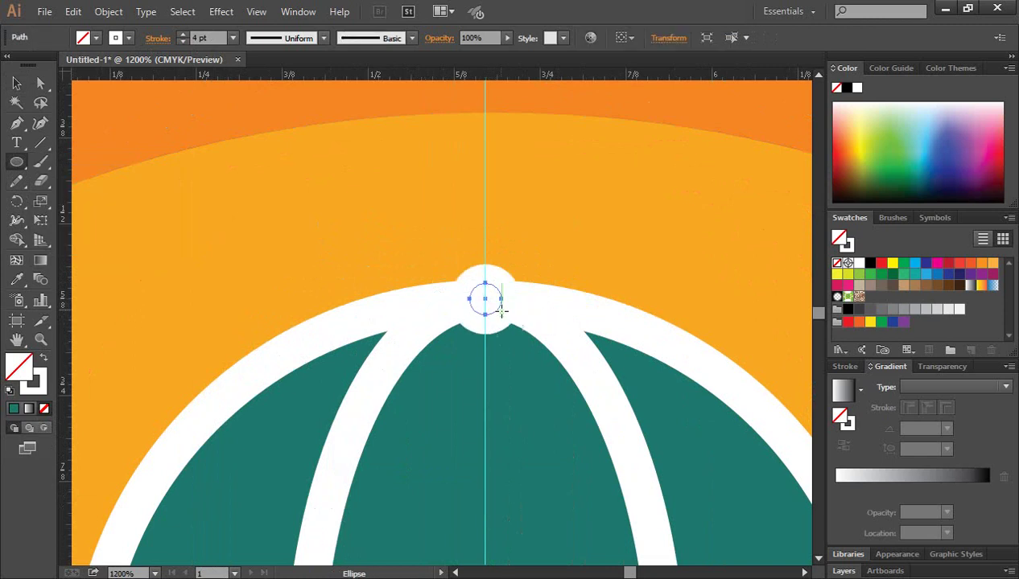
pyautogui.scroll(-1, 461, 354)
pyautogui.click(43, 357)
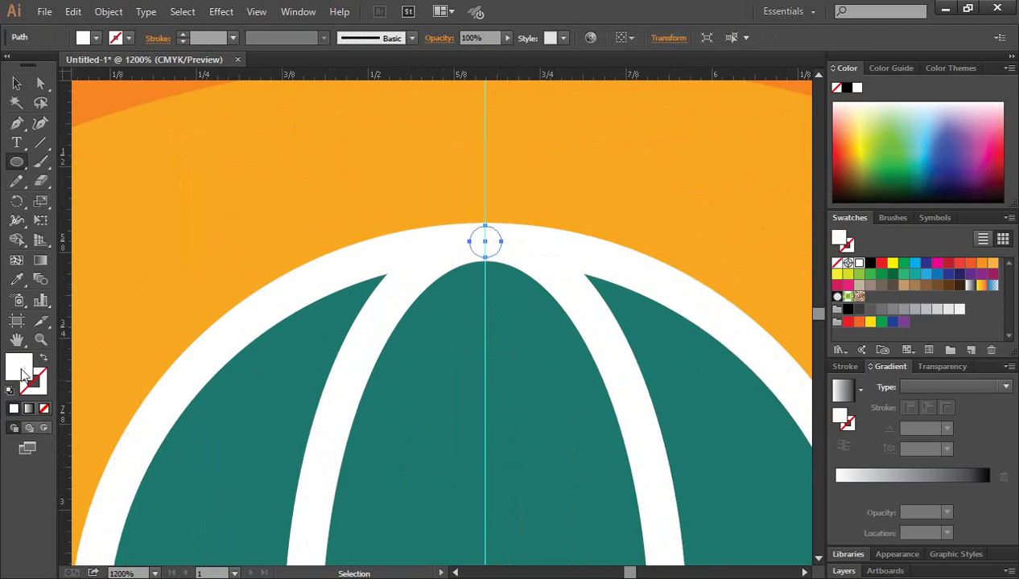
# Fill the small circle at the dome's peak with the dome's teal, sampled with the Eyedropper, and leave it without a stroke
pyautogui.click(16, 279)
pyautogui.click(280, 363)
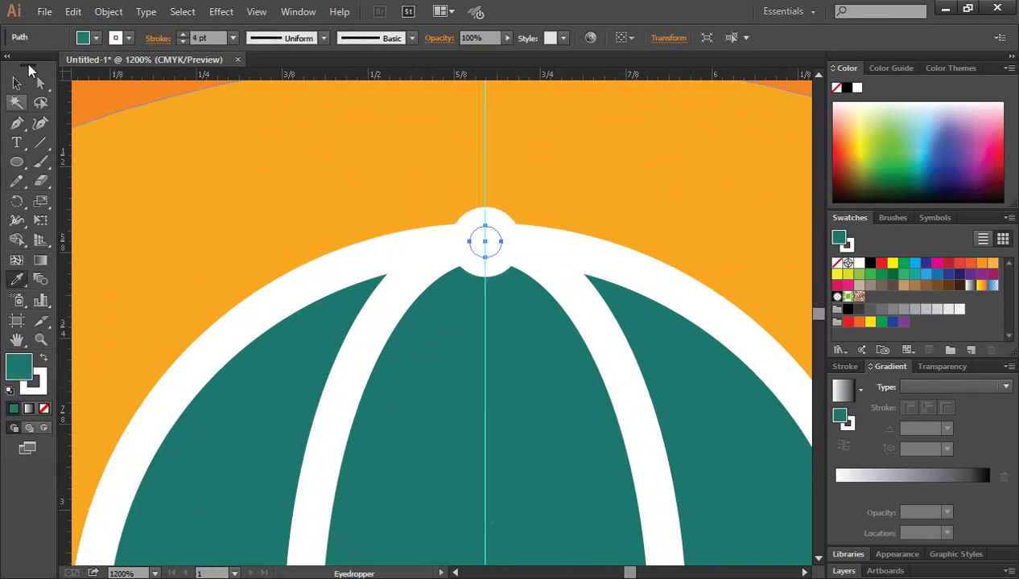
pyautogui.click(17, 83)
pyautogui.click(41, 376)
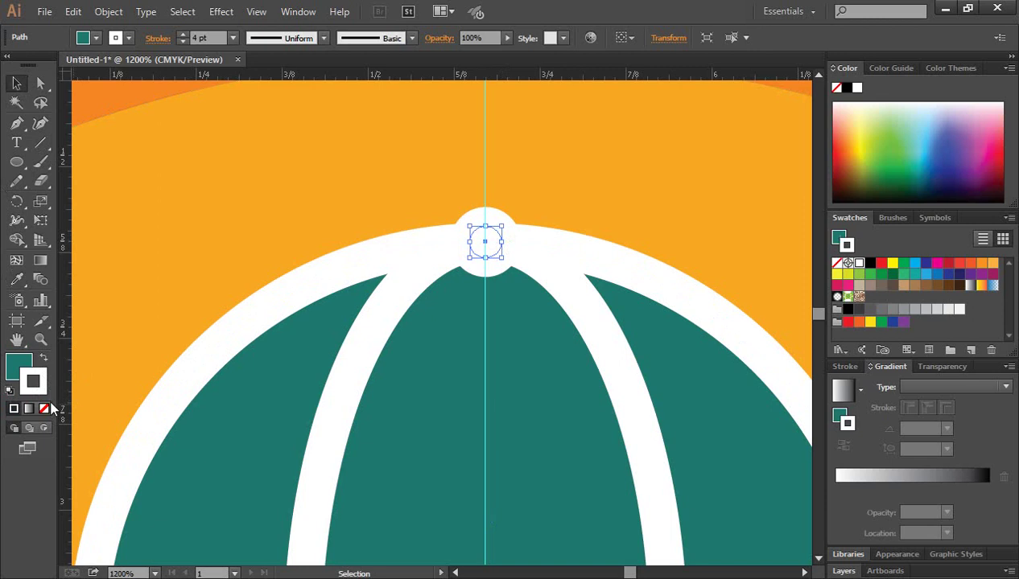
pyautogui.click(44, 409)
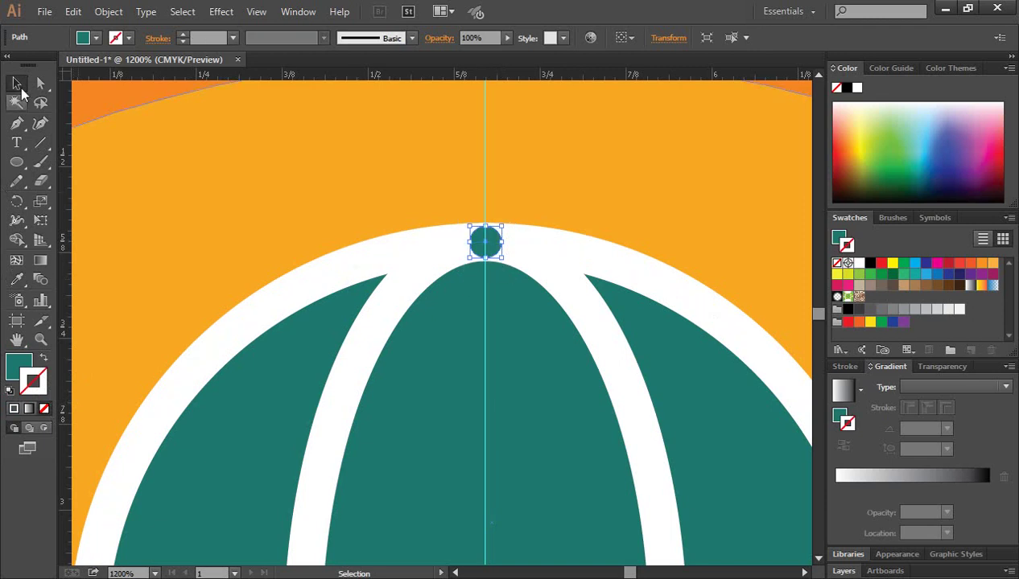
# Widen the small teal circle at the dome's peak evenly about its center into a flat ellipse
pyautogui.keyDown('ctrl'); pyautogui.click(472, 254); pyautogui.keyUp('ctrl')
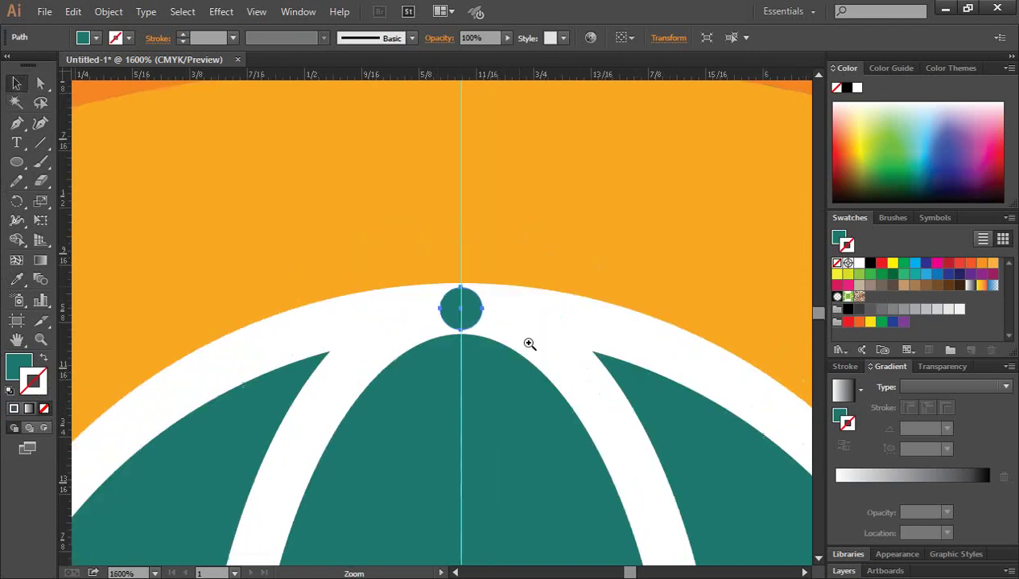
pyautogui.keyDown('ctrl'); pyautogui.click(452, 328); pyautogui.keyUp('ctrl')
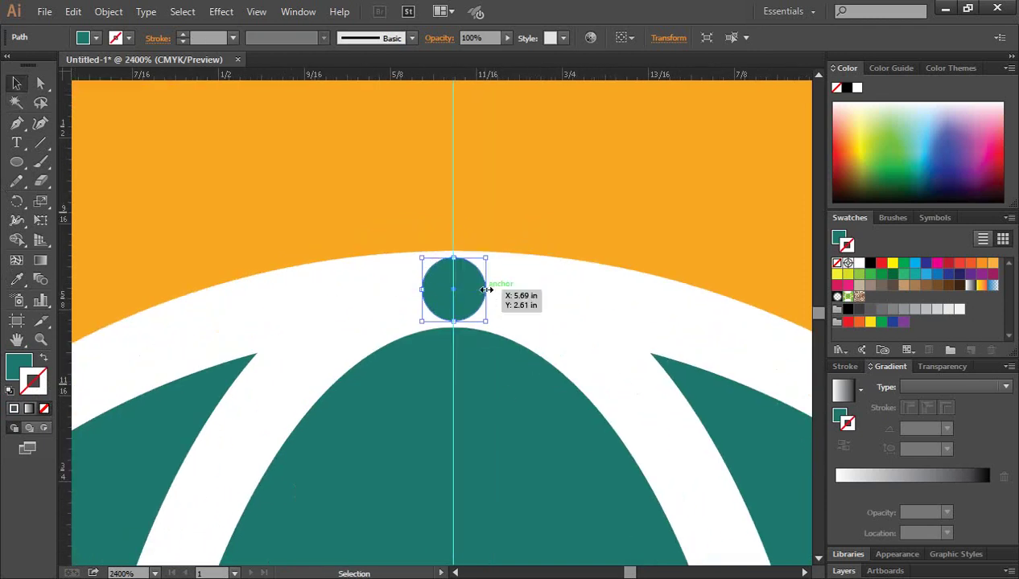
pyautogui.moveTo(486, 290); pyautogui.dragTo(498, 290)
# Draw a narrow triangular spire about 0.87 in tall with the Pen tool, from the small ellipse's side anchors to a tip on the guide
pyautogui.hotkey('ctrl', '-')
pyautogui.hotkey('ctrl', '-')
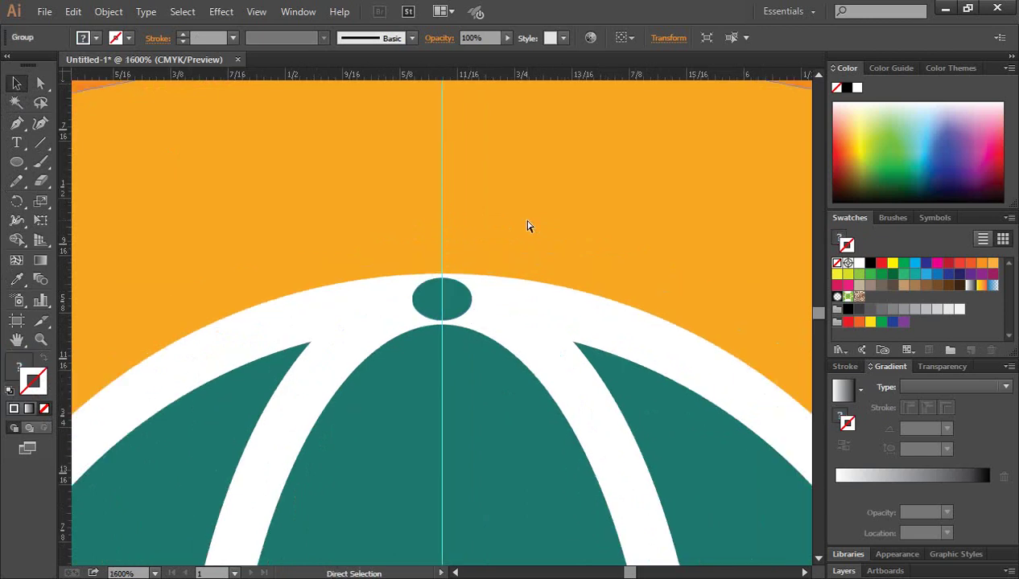
pyautogui.scroll(1, 655, 382)
pyautogui.hotkey('ctrl', '-')
pyautogui.hotkey('ctrl', '-')
pyautogui.hotkey('ctrl', '-')
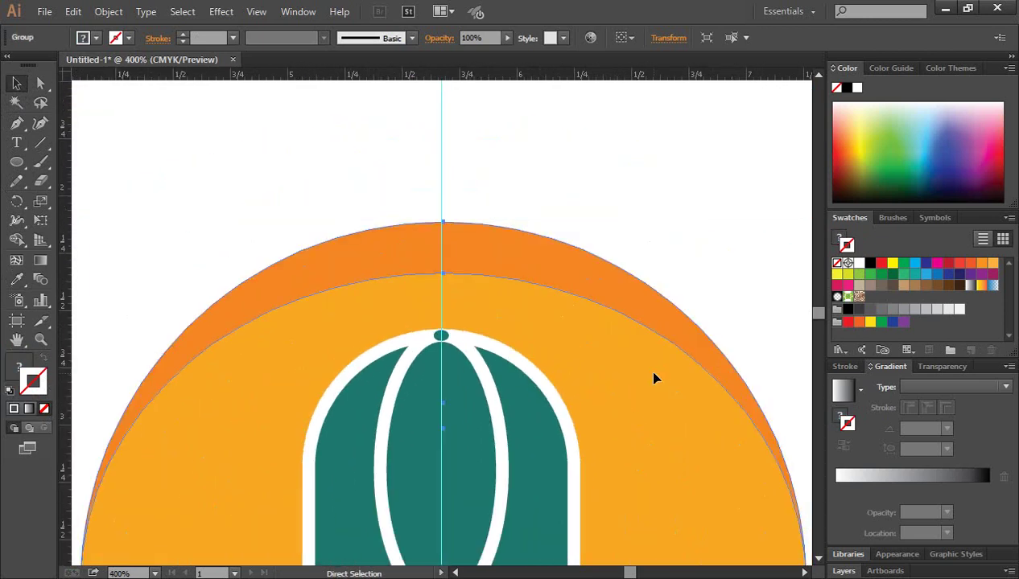
pyautogui.click(649, 212)
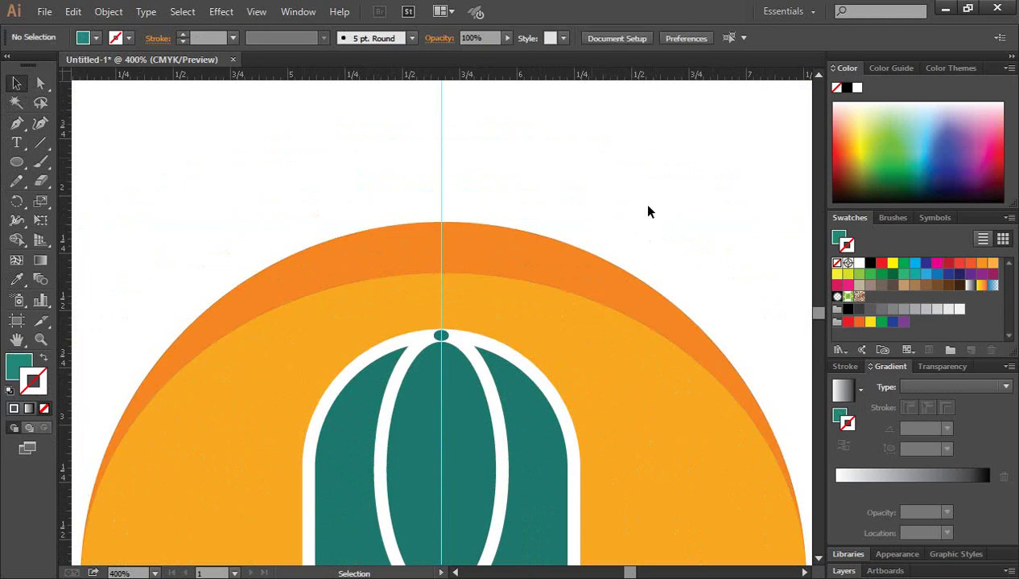
pyautogui.click(19, 129)
pyautogui.hotkey('ctrl', '+')
pyautogui.moveTo(498, 262); pyautogui.dragTo(493, 448)
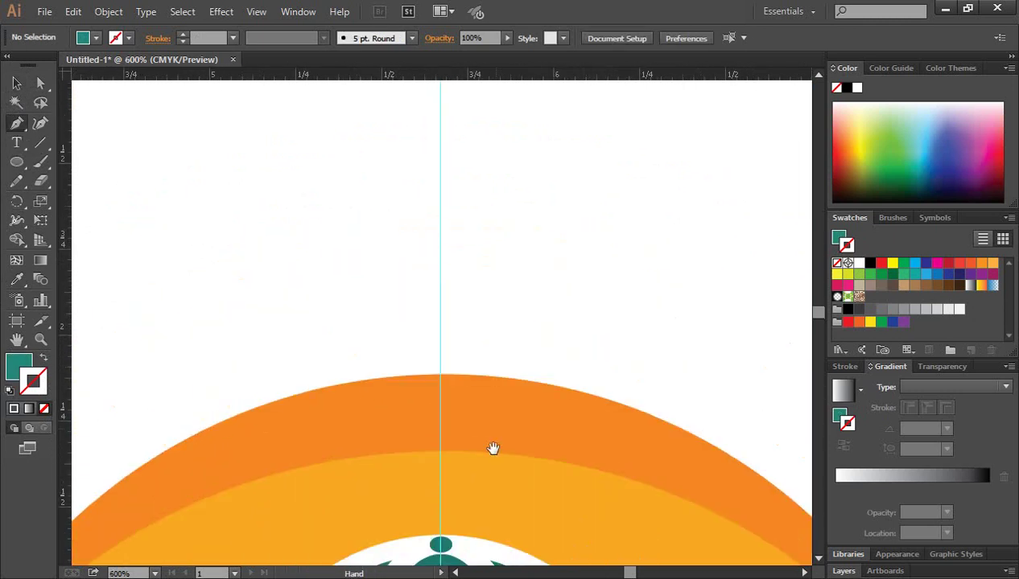
pyautogui.click(431, 547)
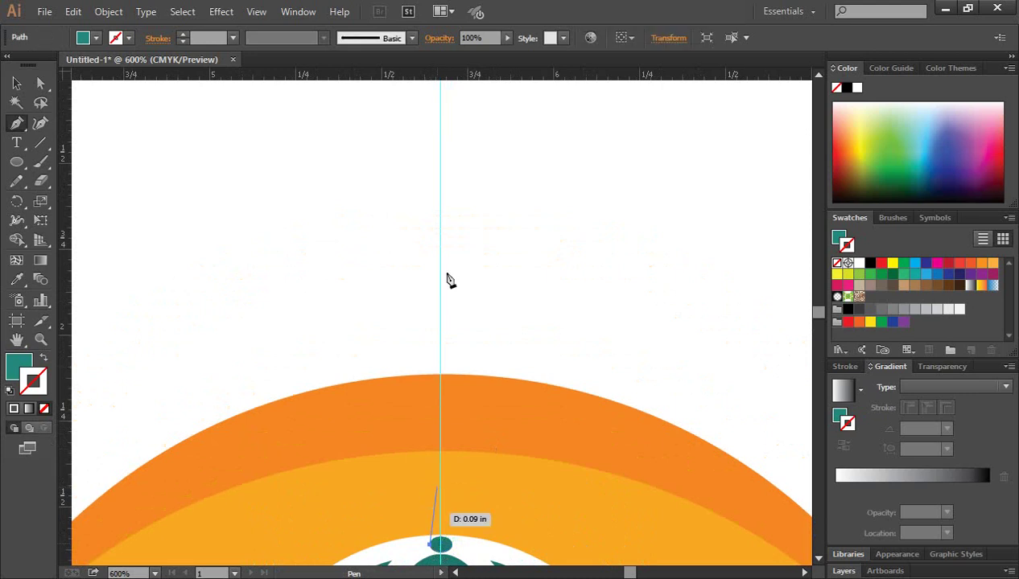
pyautogui.click(440, 248)
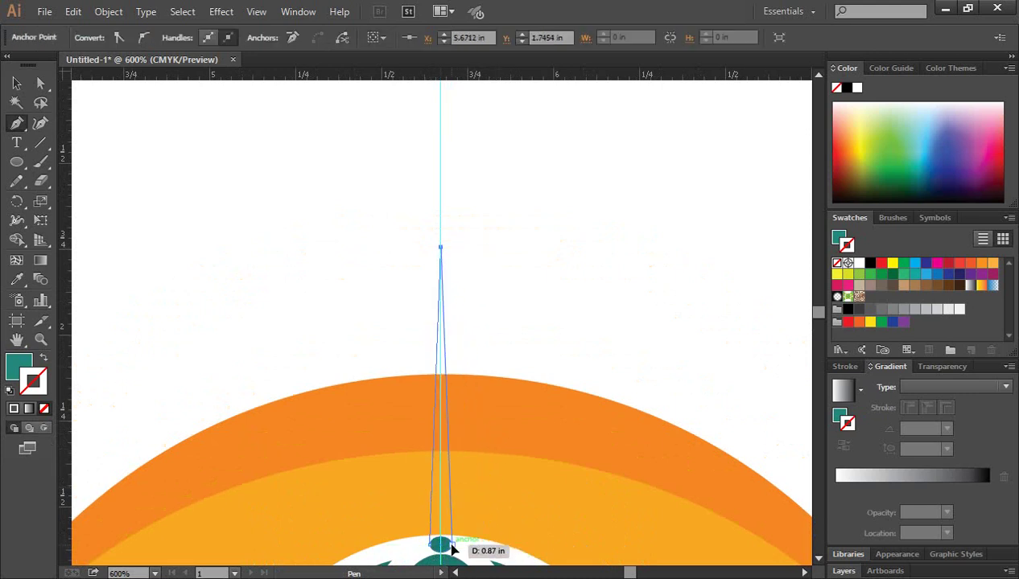
pyautogui.click(452, 550)
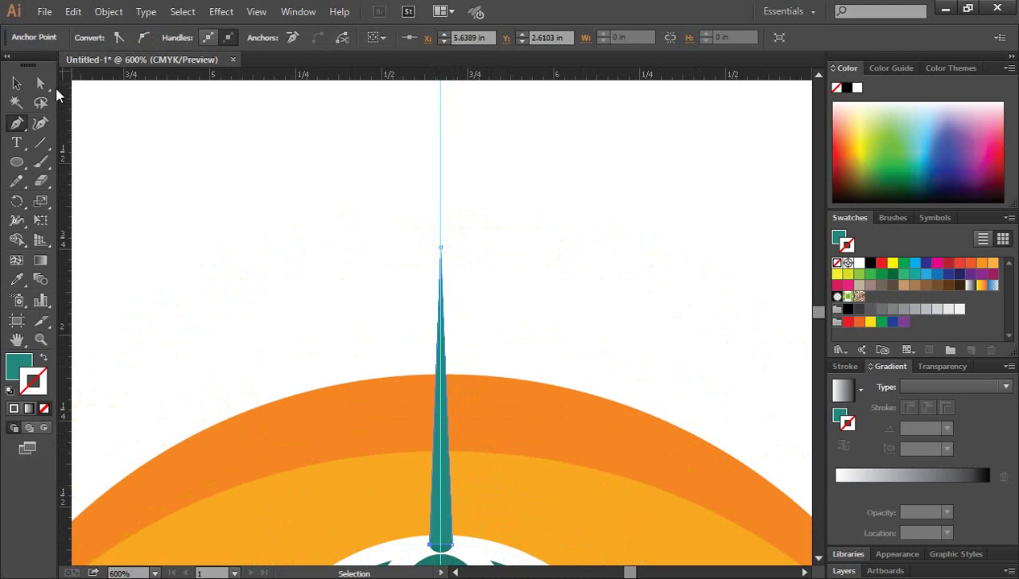
pyautogui.click(16, 83)
pyautogui.click(623, 360)
# Enlarge the small ellipse under the spire, widening it evenly beyond the spire's base and raising its upper edge
pyautogui.scroll(-3, 674, 367)
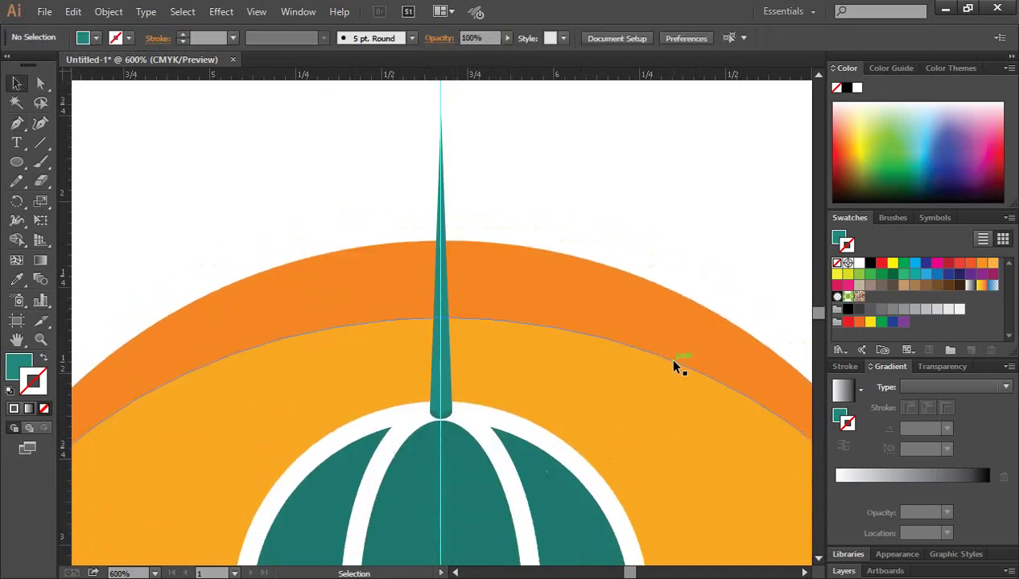
pyautogui.scroll(-2, 675, 367)
pyautogui.keyDown('ctrl'); pyautogui.click(483, 375); pyautogui.keyUp('ctrl')
pyautogui.keyDown('ctrl'); pyautogui.click(449, 323); pyautogui.keyUp('ctrl')
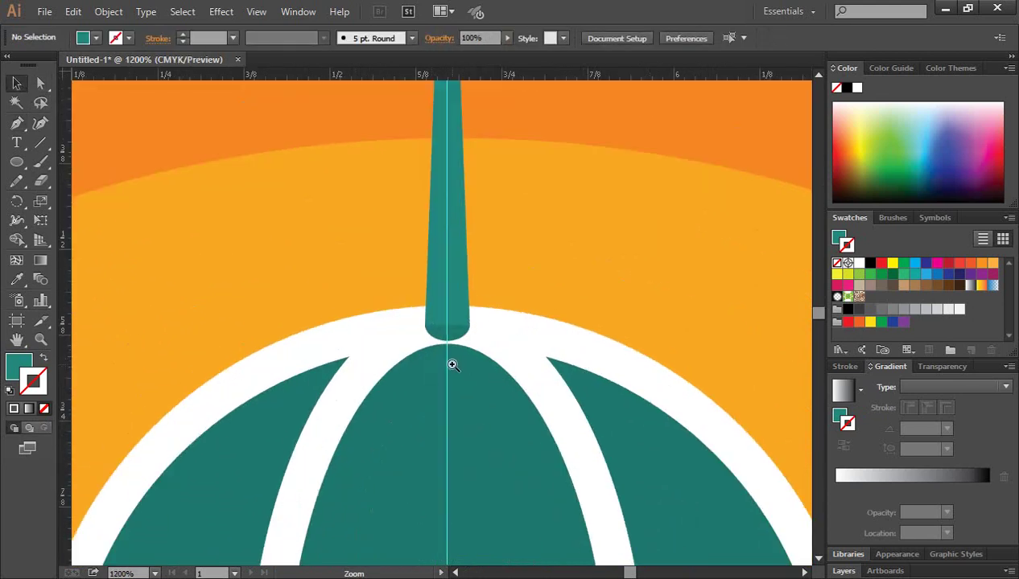
pyautogui.keyDown('ctrl'); pyautogui.click(450, 363); pyautogui.keyUp('ctrl')
pyautogui.keyDown('ctrl'); pyautogui.click(434, 332); pyautogui.keyUp('ctrl')
pyautogui.keyDown('ctrl'); pyautogui.click(437, 313); pyautogui.keyUp('ctrl')
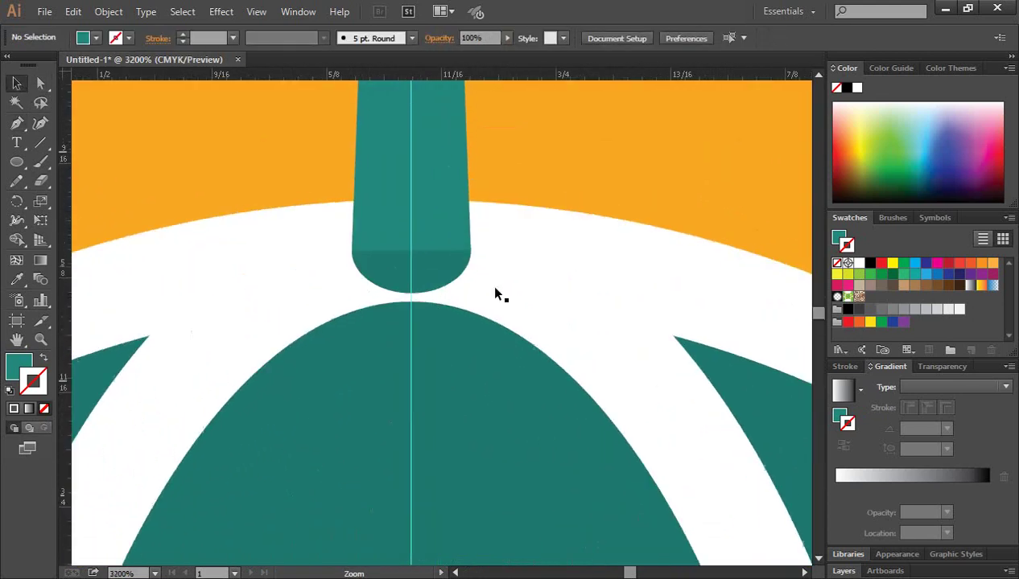
pyautogui.click(425, 278)
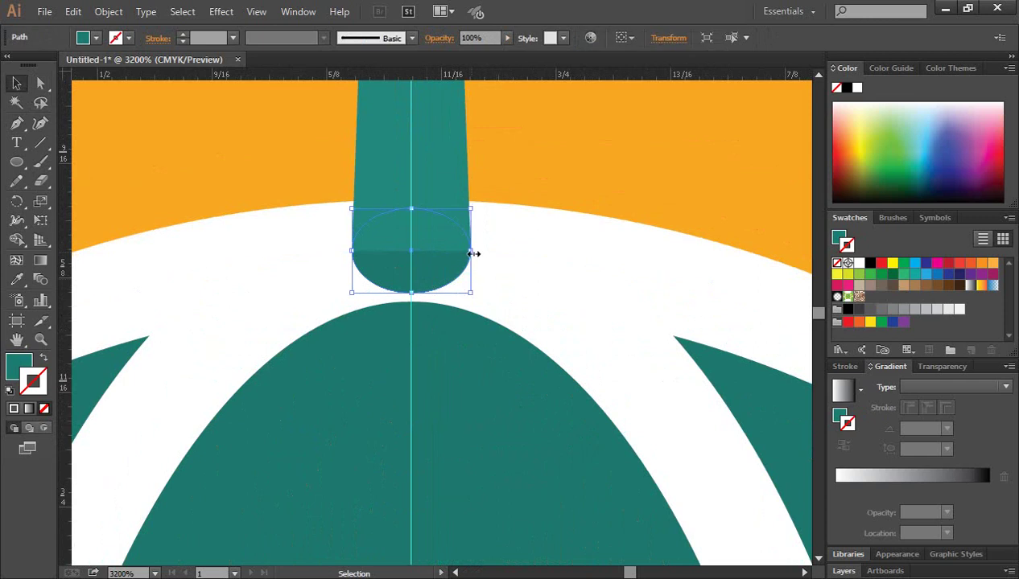
pyautogui.moveTo(473, 253); pyautogui.dragTo(486, 254)
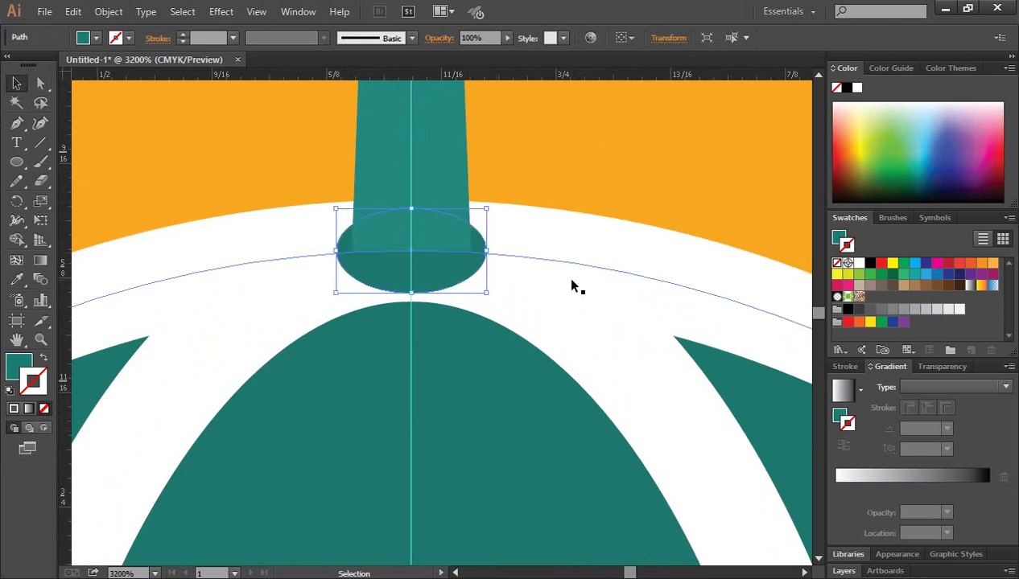
pyautogui.moveTo(411, 208); pyautogui.dragTo(411, 193)
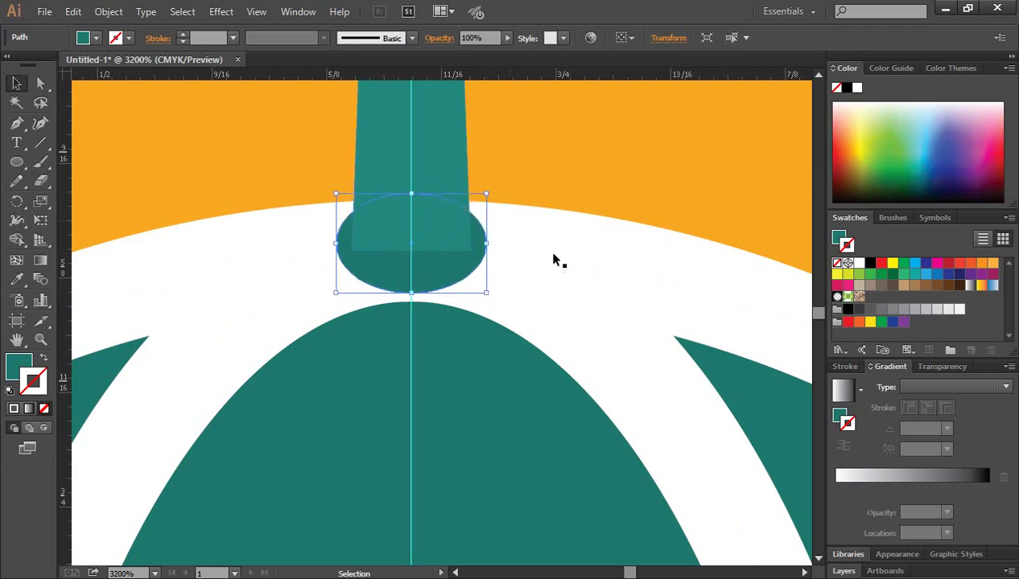
pyautogui.click(609, 232)
# Match the spire's fill to the darker teal of the ellipse at its base using the Eyedropper
pyautogui.click(406, 127)
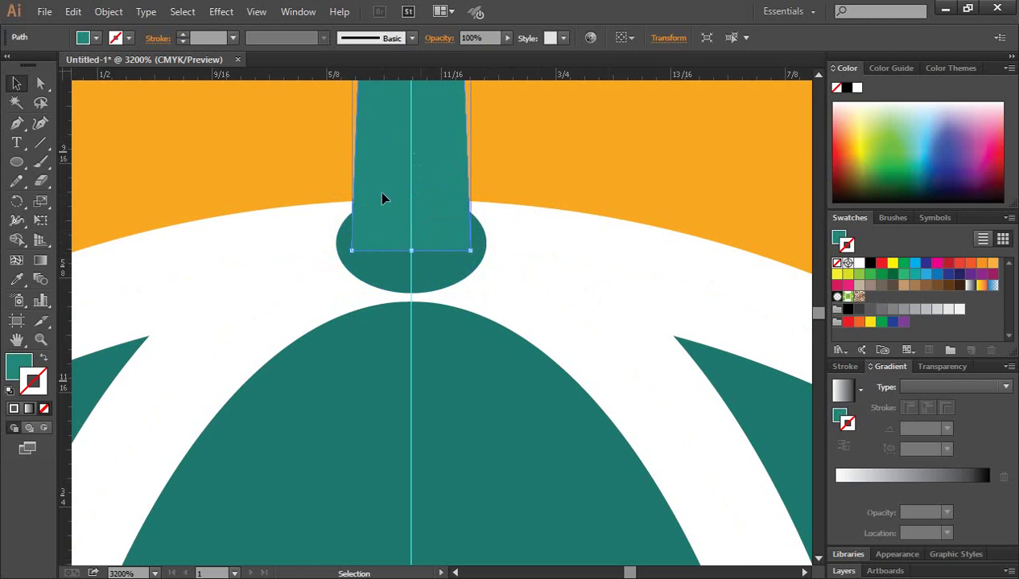
pyautogui.click(16, 279)
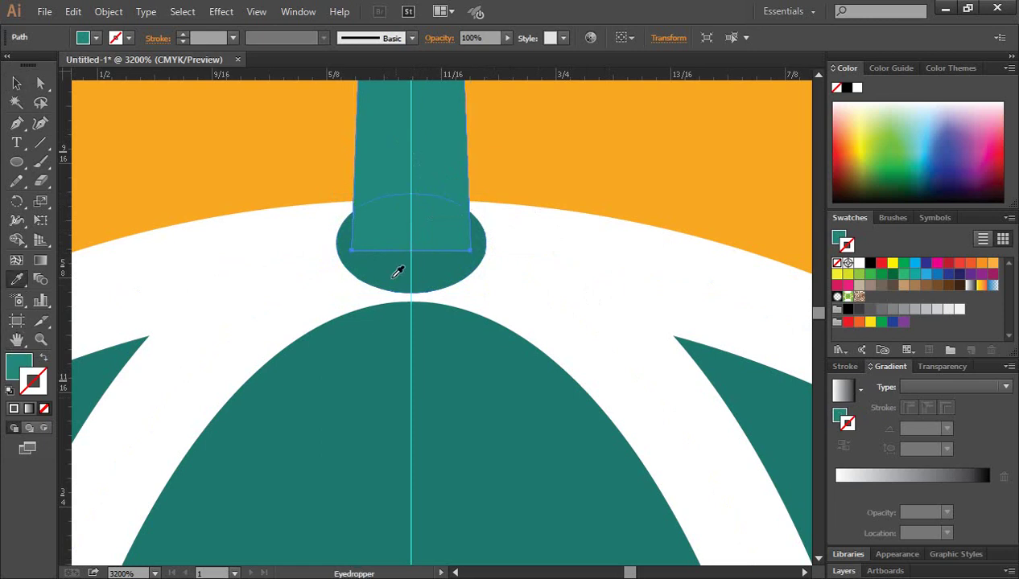
pyautogui.click(394, 267)
pyautogui.click(16, 83)
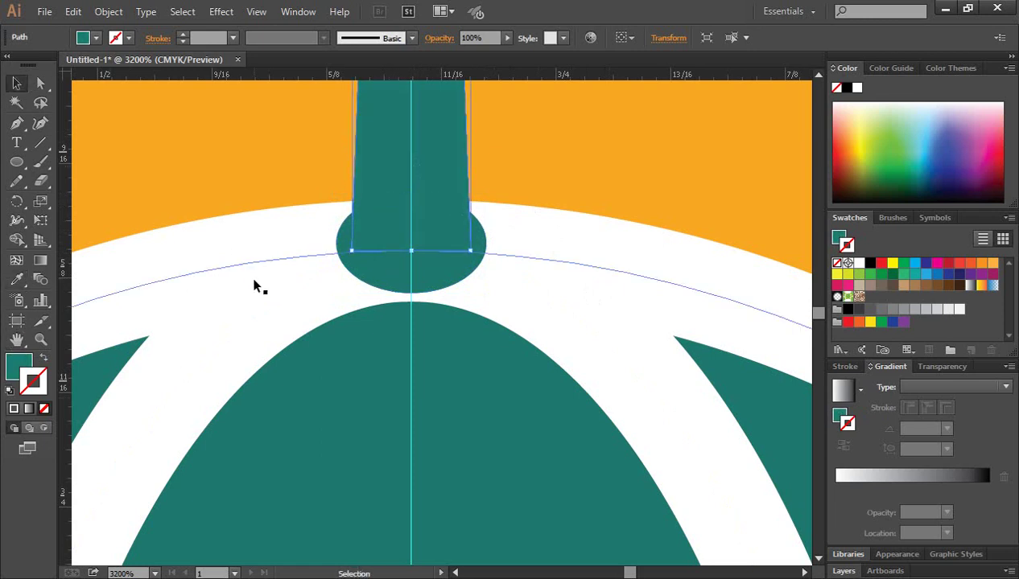
pyautogui.click(220, 245)
# Compare the finished dome and spire with the reference mosque and examine how its towers are built and placed
pyautogui.hotkey('ctrl', '-')
pyautogui.hotkey('ctrl', '-')
pyautogui.hotkey('ctrl', '-')
pyautogui.hotkey('ctrl', '-')
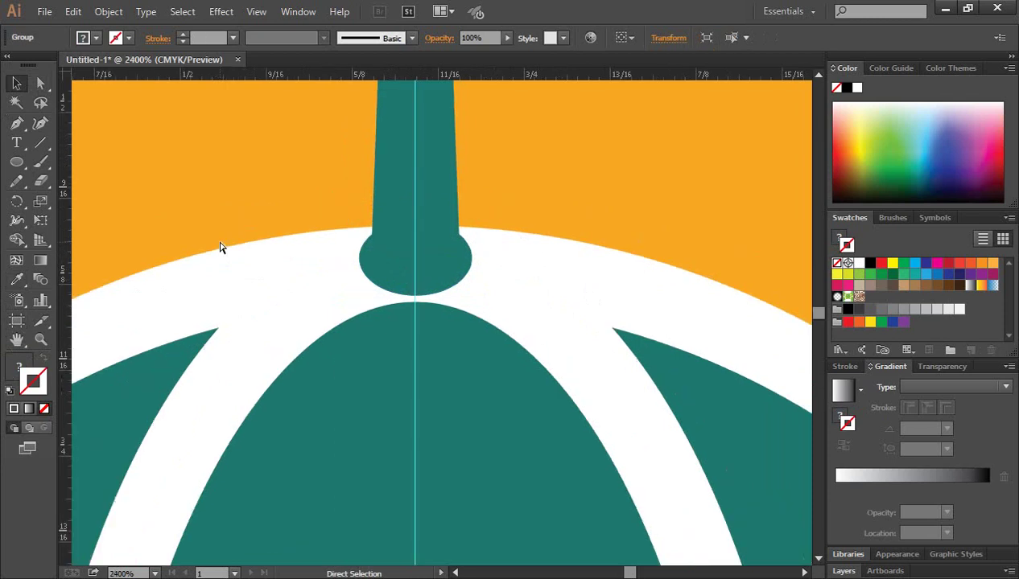
pyautogui.hotkey('ctrl', '-')
pyautogui.hotkey('ctrl', '-')
pyautogui.hotkey('ctrl', '-')
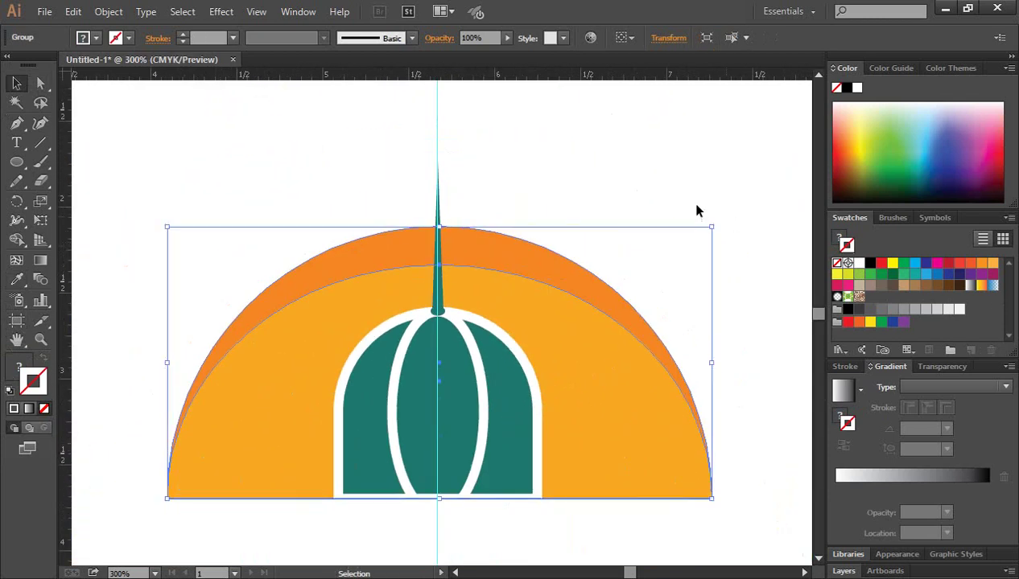
pyautogui.click(655, 195)
pyautogui.scroll(-2, 694, 404)
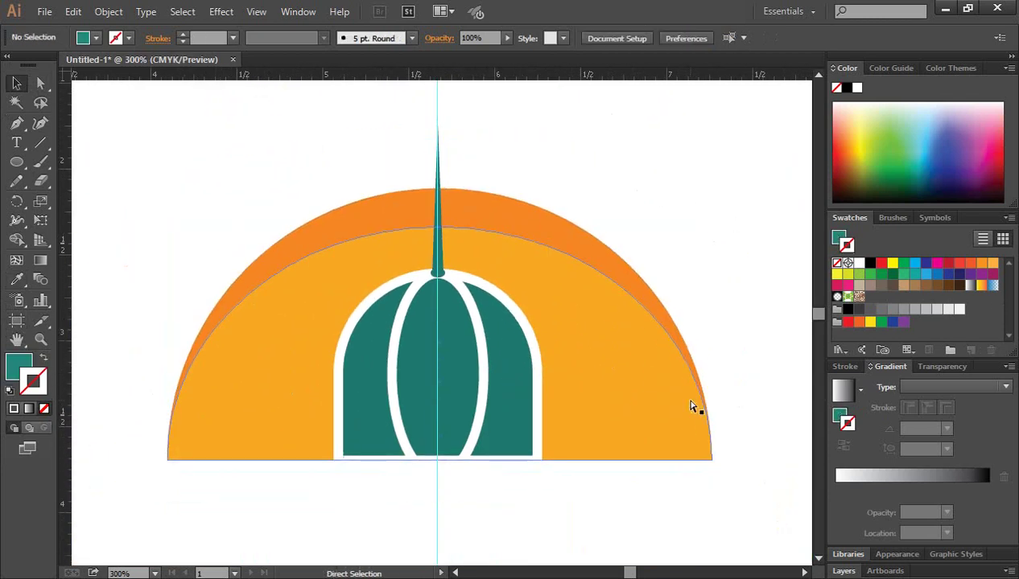
pyautogui.hotkey('ctrl', '-')
pyautogui.hotkey('ctrl', '-')
pyautogui.hotkey('ctrl', '-')
pyautogui.press('z')
pyautogui.click(191, 330)
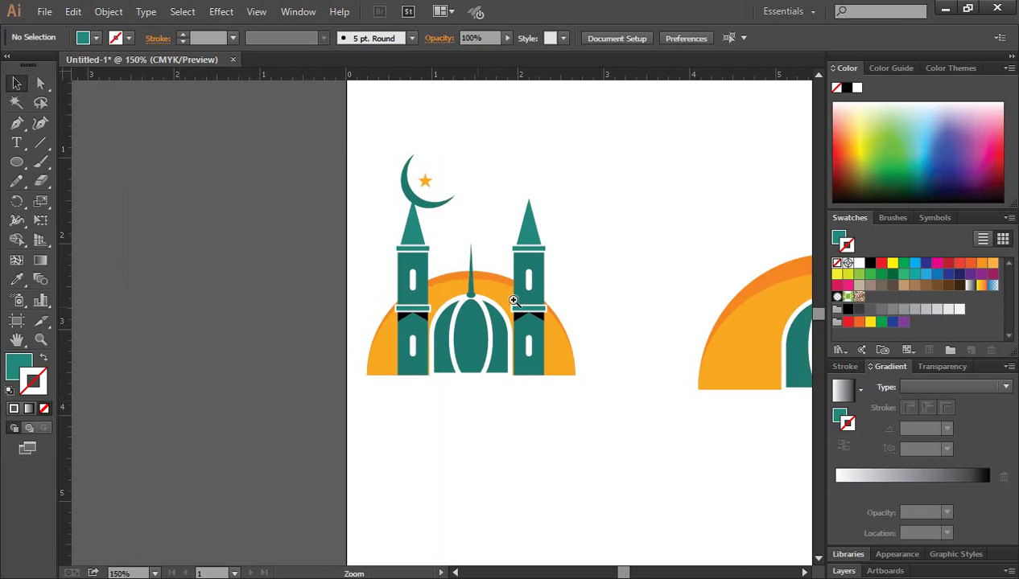
pyautogui.click(513, 300)
pyautogui.press('v')
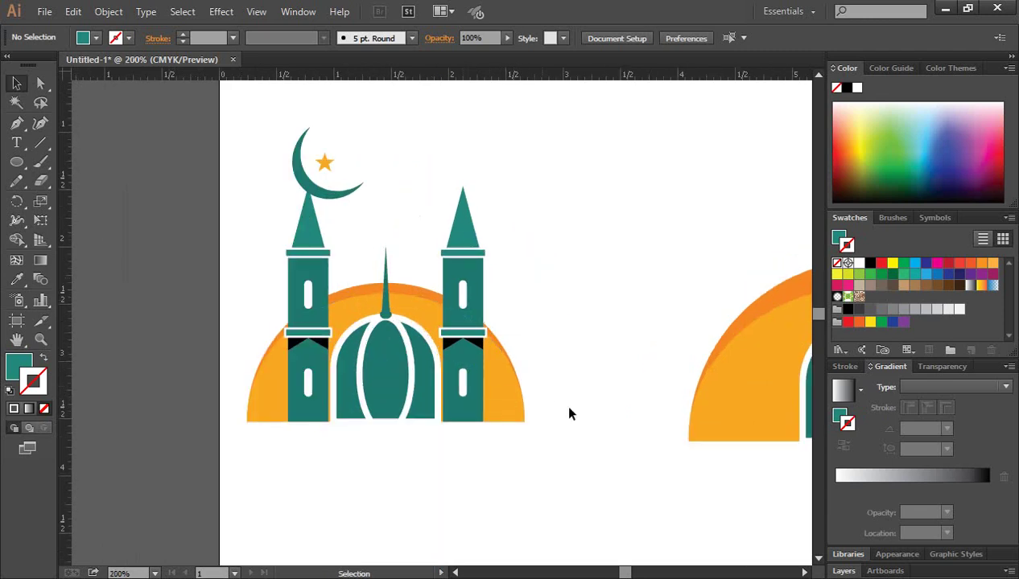
pyautogui.press('space')
pyautogui.moveTo(657, 432); pyautogui.dragTo(512, 391)
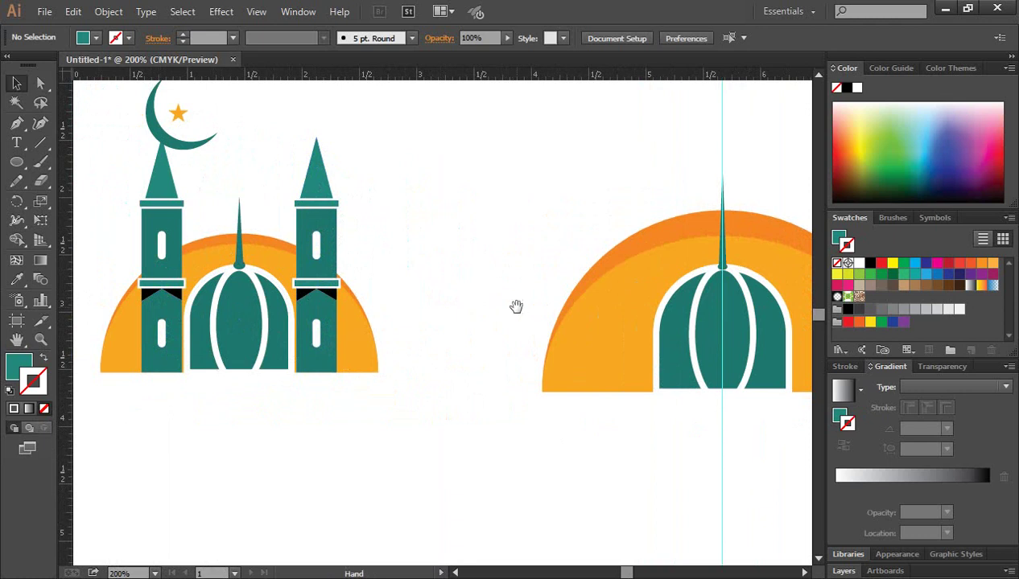
pyautogui.moveTo(516, 306); pyautogui.dragTo(341, 298)
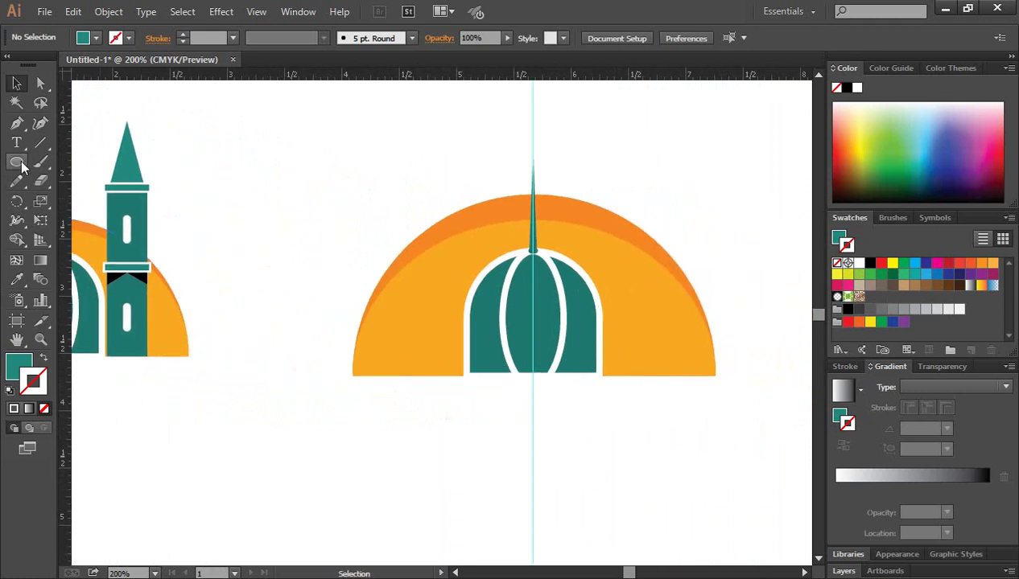
# Draw a tall teal rectangle for the tower on the dome's right side, from the half circle's base to above the spire's tip
pyautogui.moveTo(16, 160); pyautogui.dragTo(83, 162)
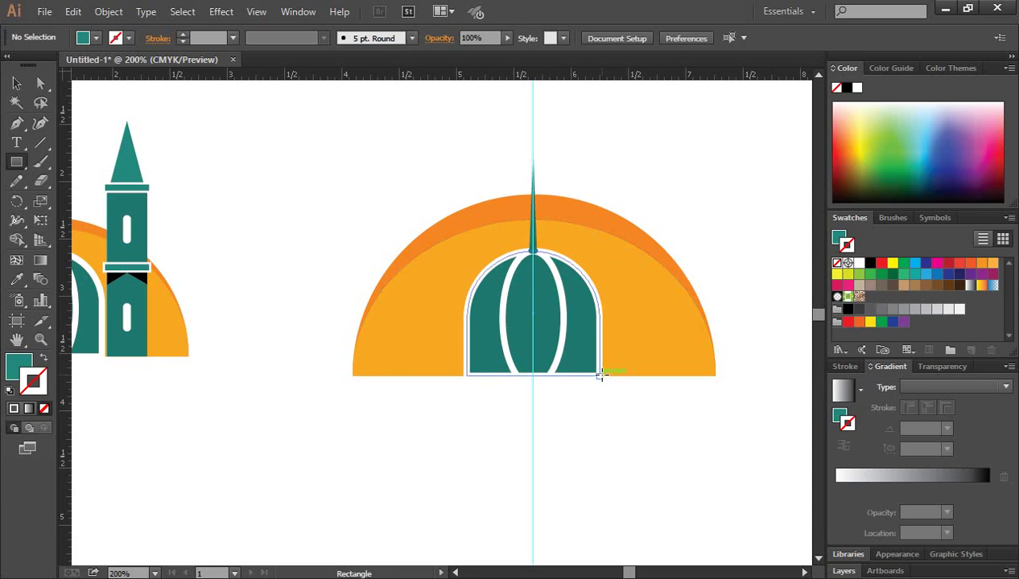
pyautogui.moveTo(601, 371); pyautogui.dragTo(660, 131)
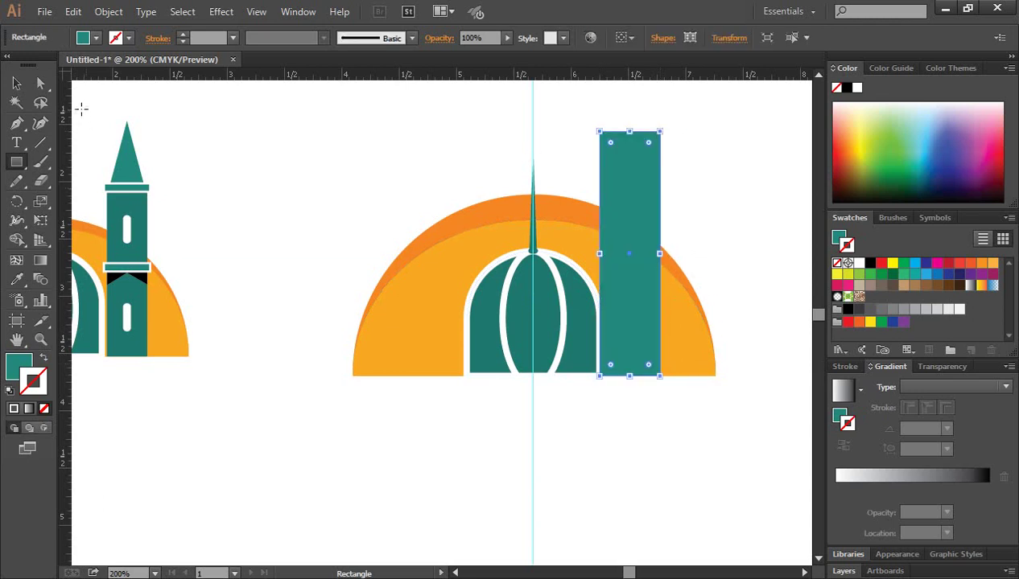
pyautogui.click(16, 83)
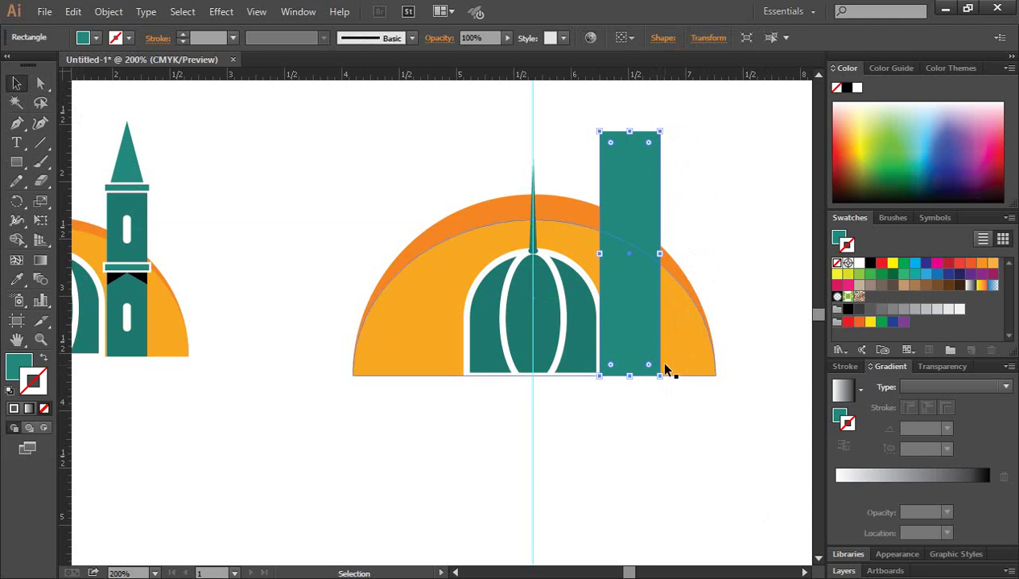
# Nudge the tower rectangle right to leave a thin gap beside the dome's outline, and narrow it from its outer side
pyautogui.press('Right')
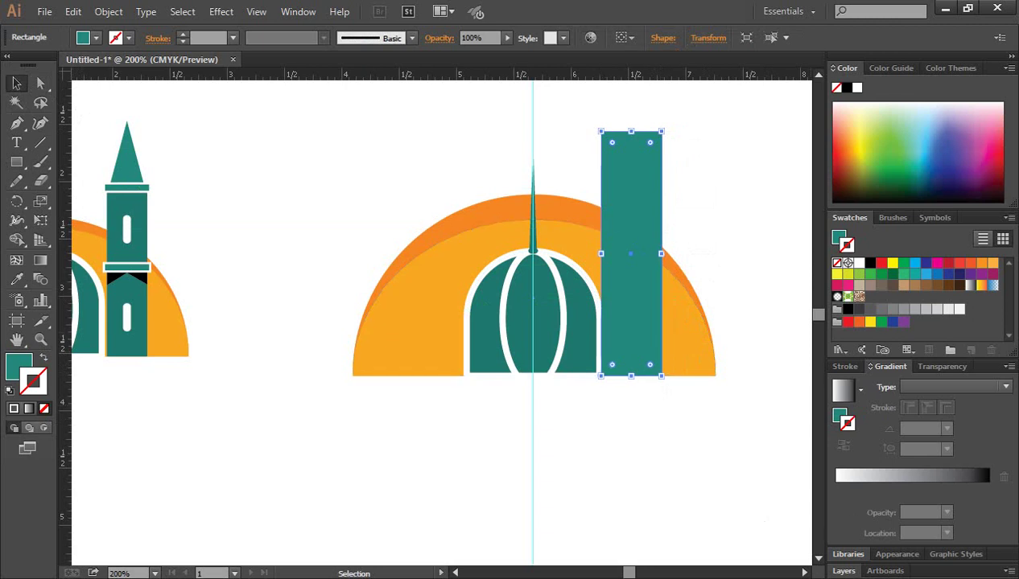
pyautogui.press('Right')
pyautogui.press('Right')
pyautogui.click(707, 467)
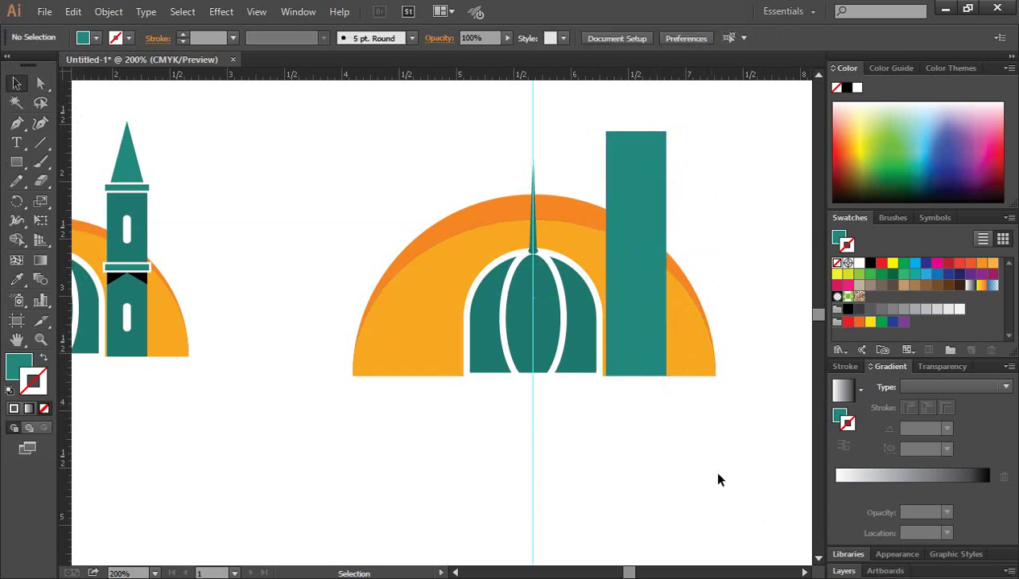
pyautogui.click(630, 301)
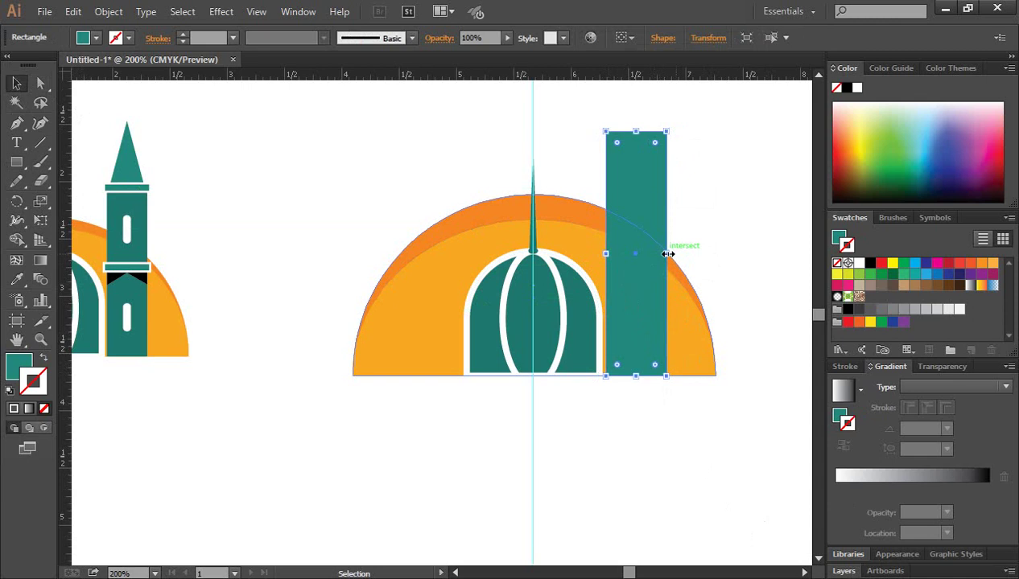
pyautogui.moveTo(667, 253); pyautogui.dragTo(656, 254)
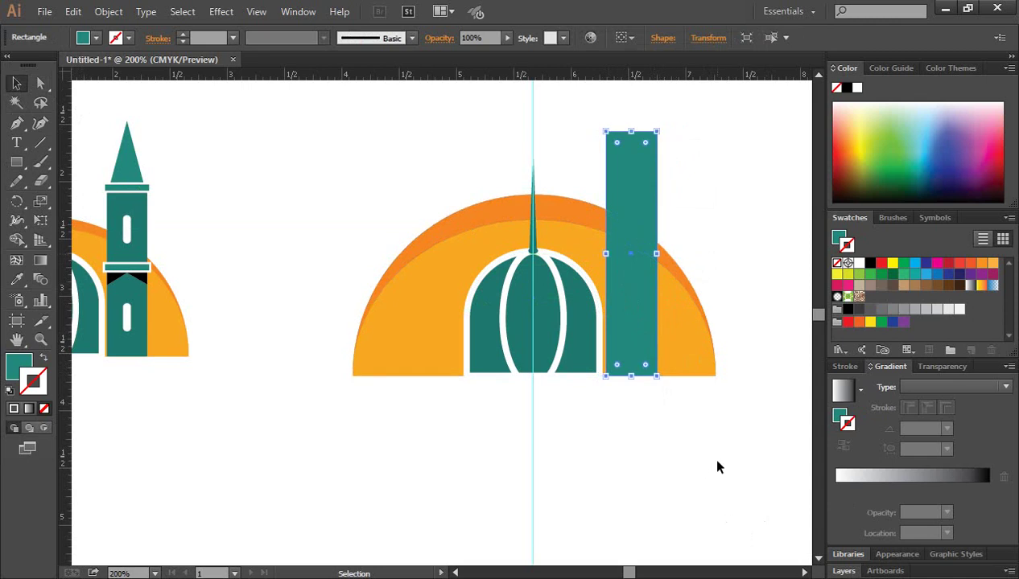
# Compare the plain tower rectangle with the reference mosque and examine the bands, roofs and proportions of its towers
pyautogui.click(716, 466)
pyautogui.click(654, 314)
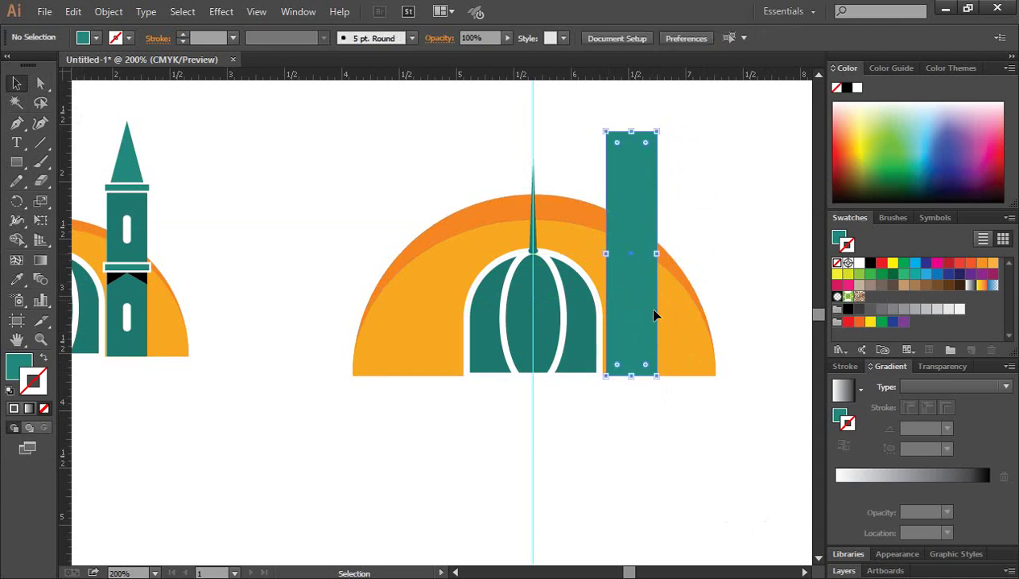
pyautogui.click(696, 467)
pyautogui.hotkey('ctrl', '-')
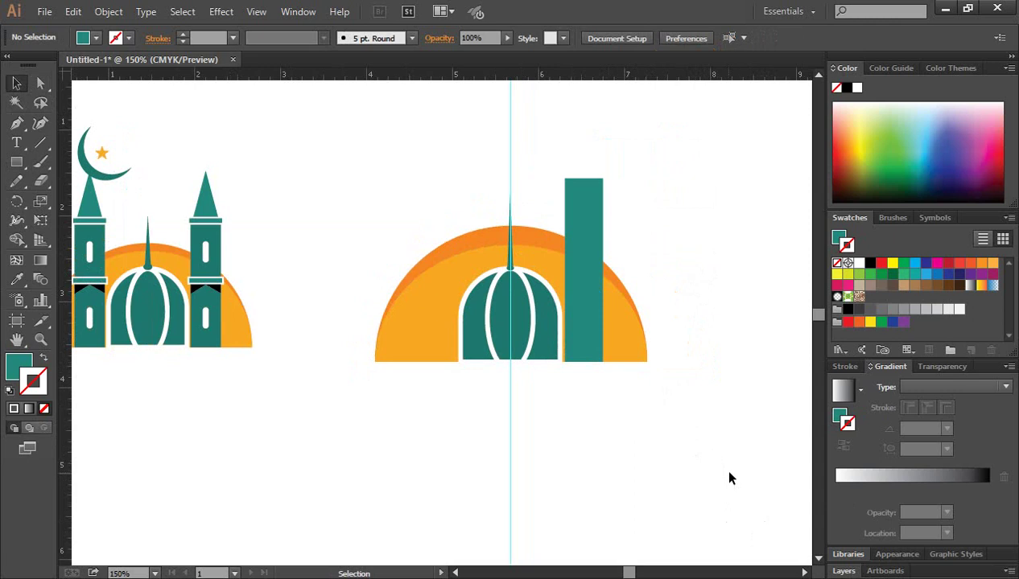
pyautogui.scroll(1, 729, 478)
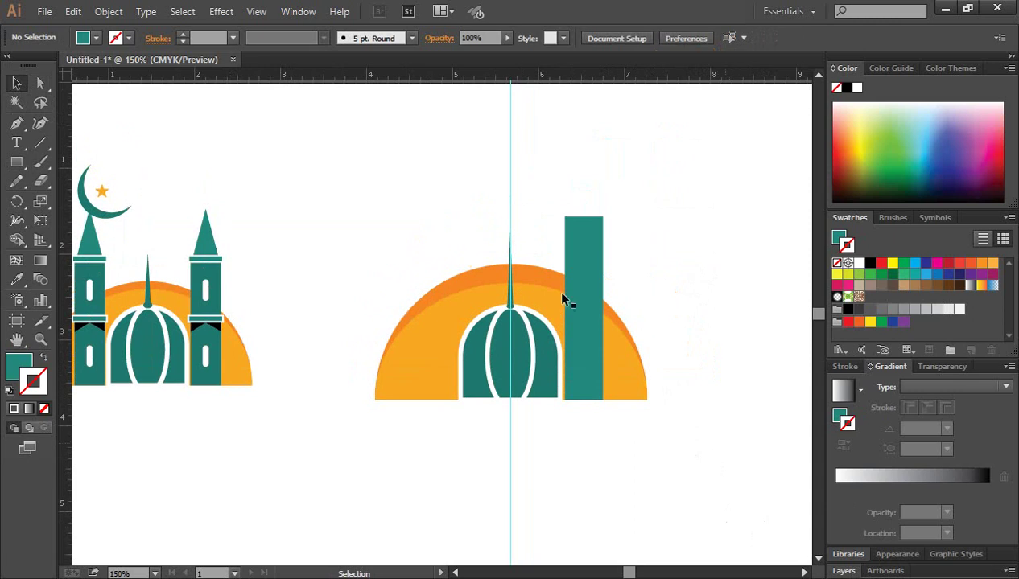
pyautogui.click(590, 238)
pyautogui.click(706, 282)
pyautogui.hotkey('ctrl', 'space')
pyautogui.click(586, 345)
pyautogui.click(446, 331)
pyautogui.moveTo(451, 297); pyautogui.dragTo(666, 373)
pyautogui.hotkey('ctrl', '-')
pyautogui.hotkey('ctrl', '-')
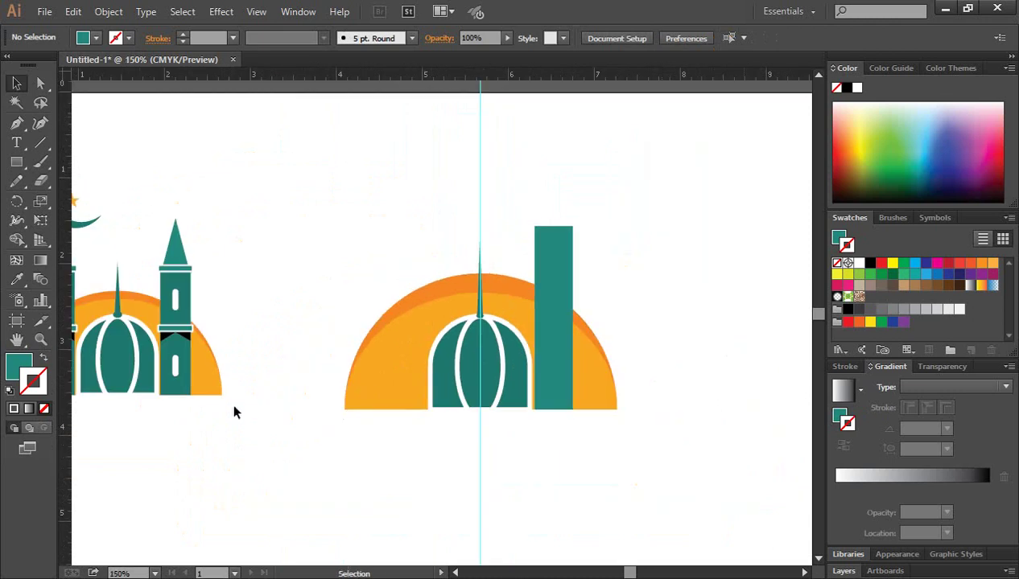
pyautogui.hotkey('ctrl', 'space')
pyautogui.click(165, 332)
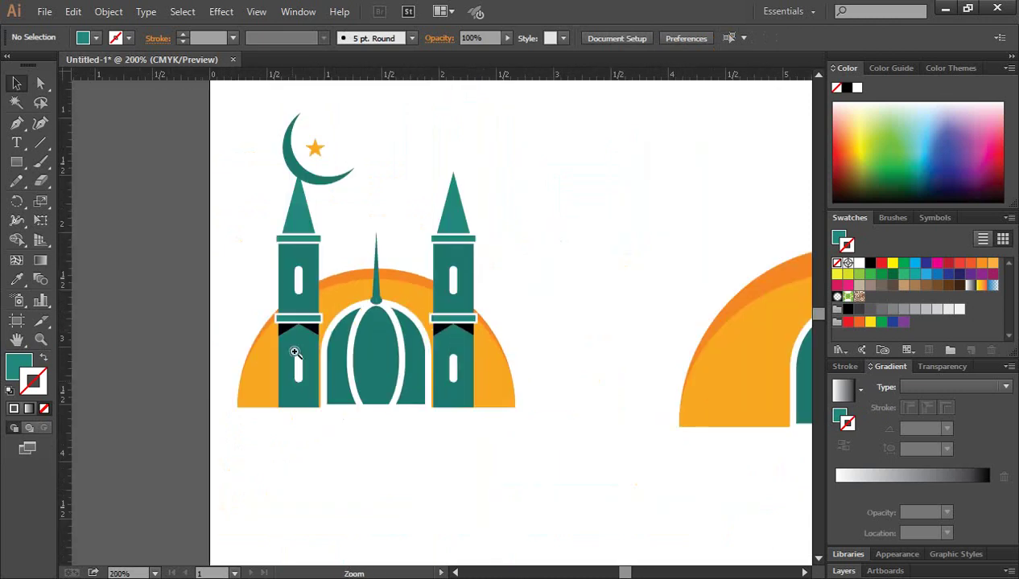
pyautogui.click(425, 321)
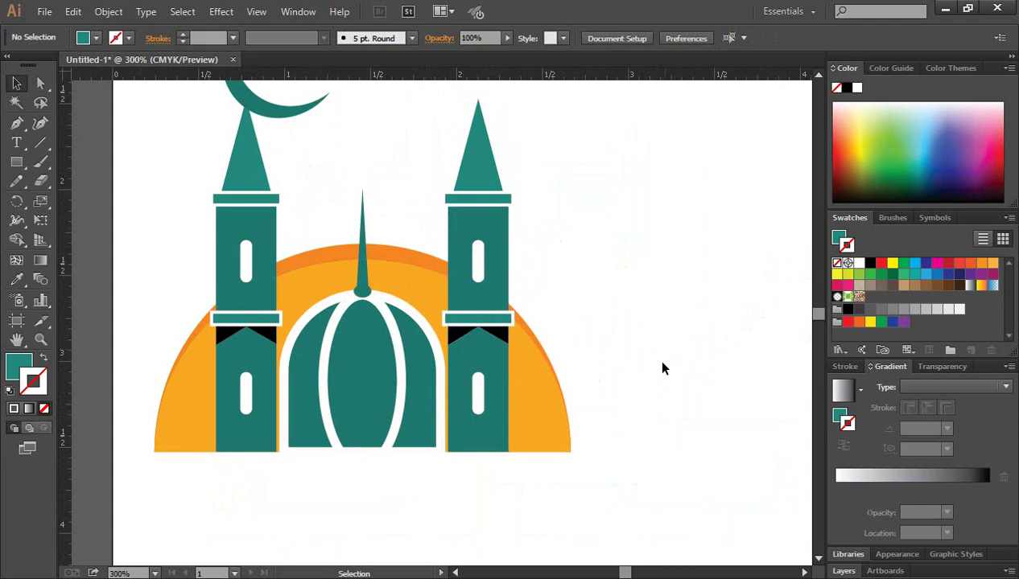
# Draw a thin teal rectangle across the tower's full width near the top of the dome and give it a white stroke
pyautogui.moveTo(738, 408); pyautogui.dragTo(327, 375)
pyautogui.moveTo(689, 391); pyautogui.dragTo(466, 410)
pyautogui.moveTo(634, 359); pyautogui.dragTo(563, 351)
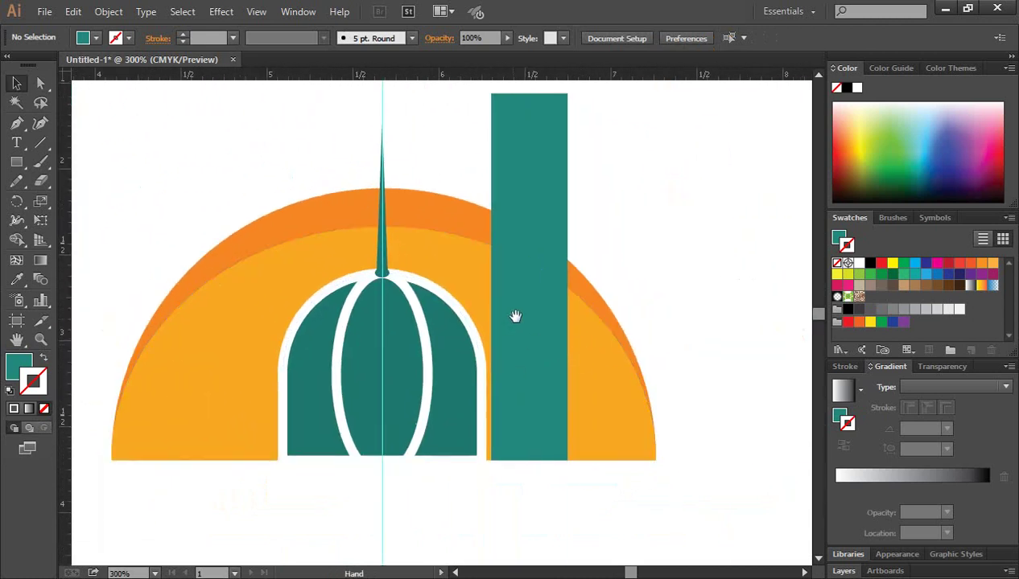
pyautogui.click(18, 163)
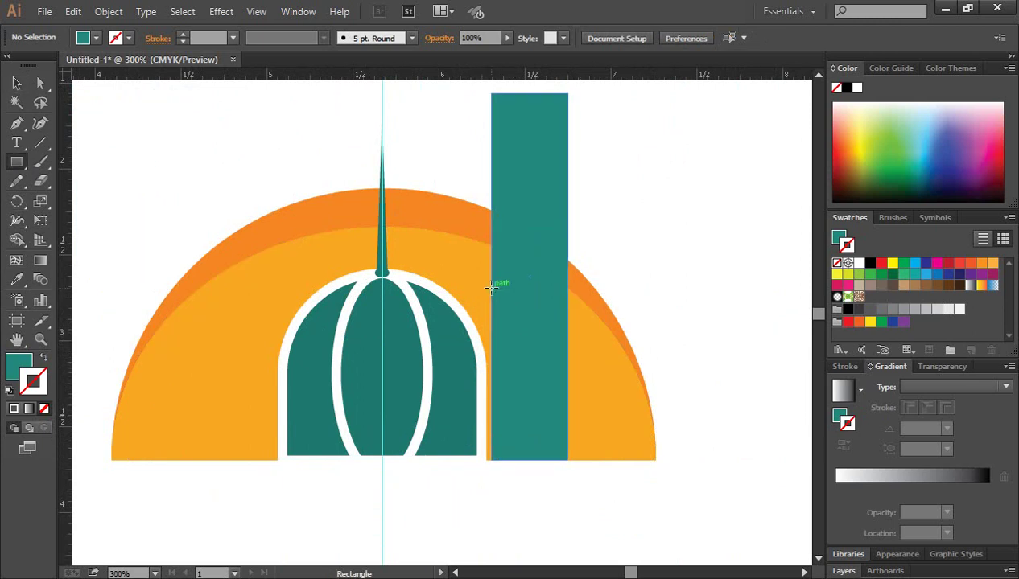
pyautogui.moveTo(489, 288); pyautogui.dragTo(567, 304)
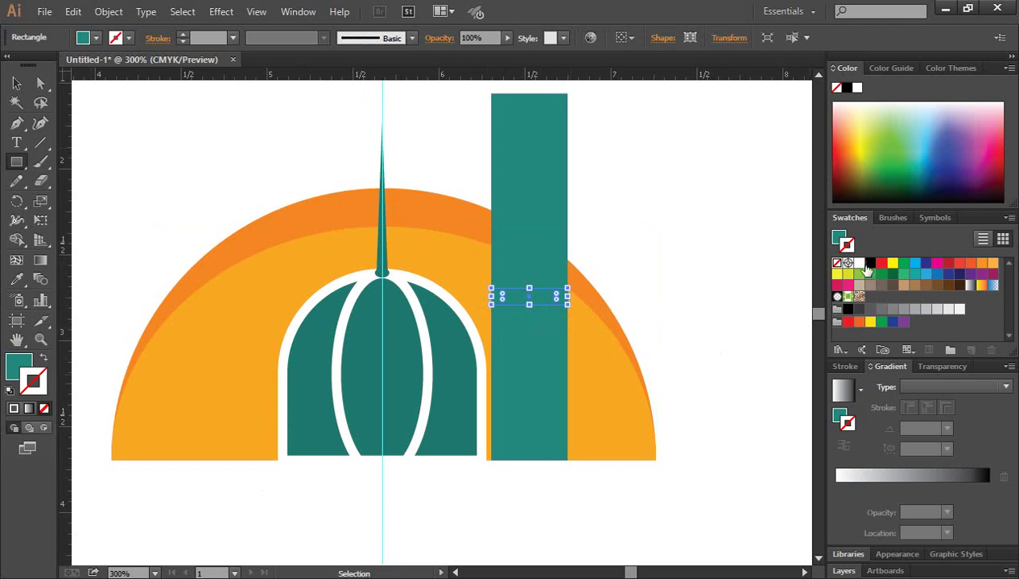
pyautogui.click(859, 264)
pyautogui.click(17, 84)
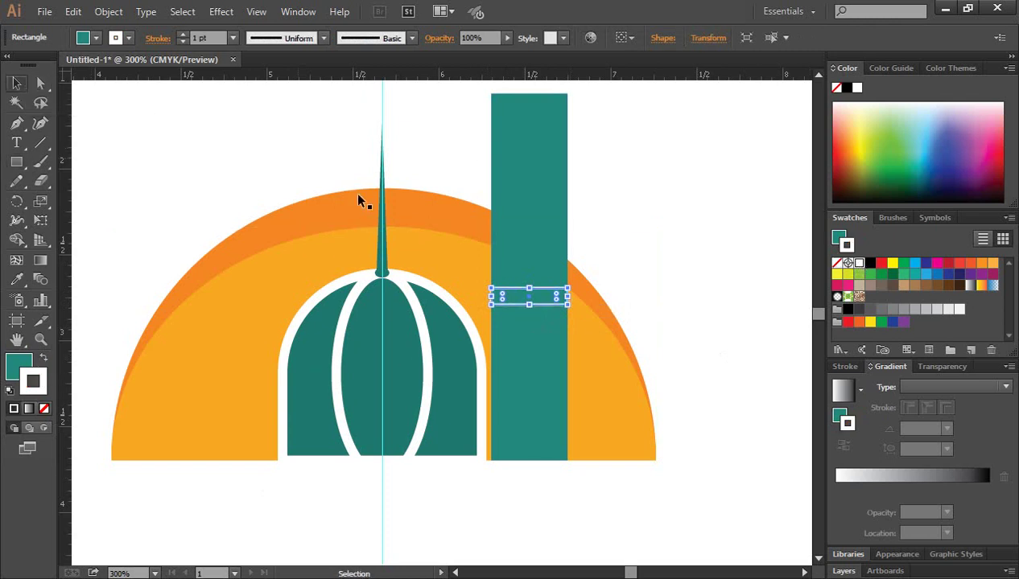
# Widen the band evenly on both sides so it slightly overhangs the tower's edges
pyautogui.click(625, 336)
pyautogui.press('z')
pyautogui.click(509, 294)
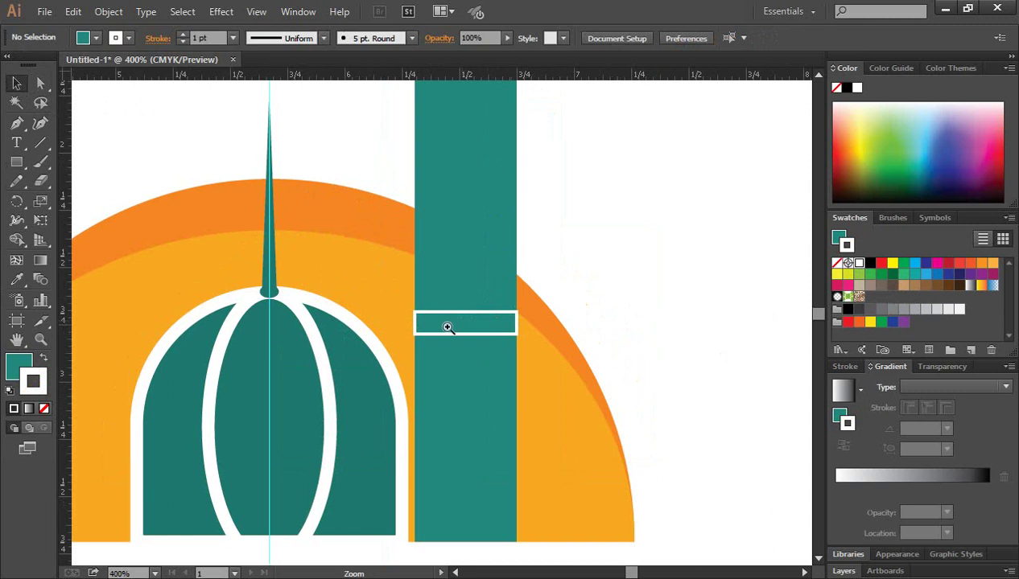
pyautogui.click(447, 328)
pyautogui.click(462, 323)
pyautogui.press('v')
pyautogui.click(533, 300)
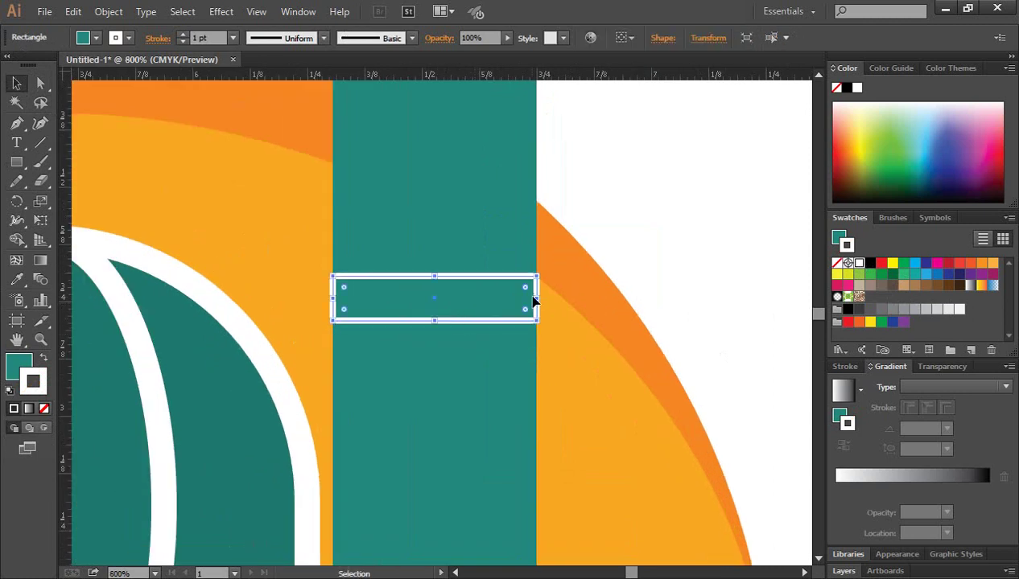
pyautogui.moveTo(539, 299); pyautogui.dragTo(547, 299)
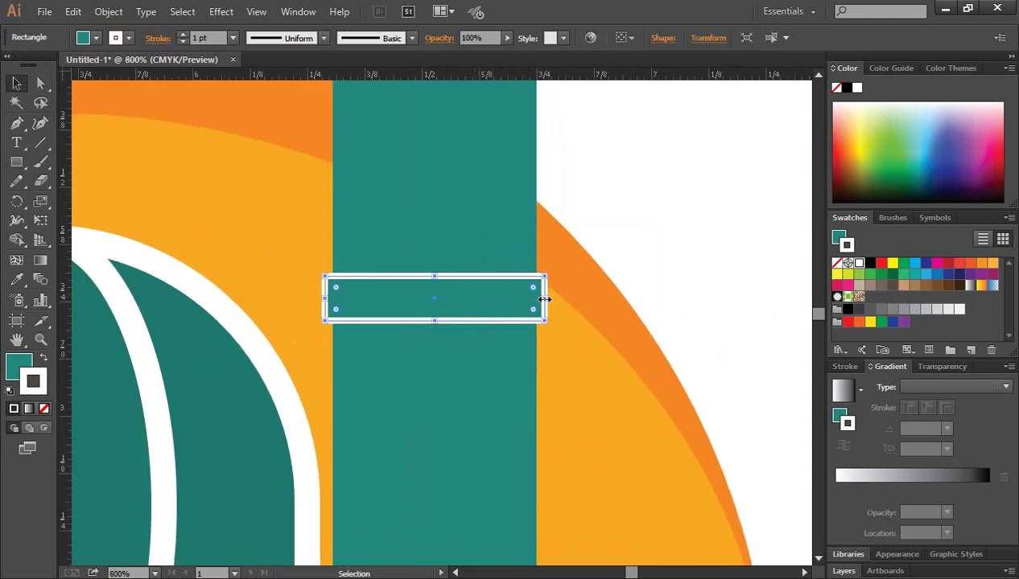
# Set the band's white stroke to 2 pt and widen the band further past both tower edges
pyautogui.click(723, 273)
pyautogui.click(459, 283)
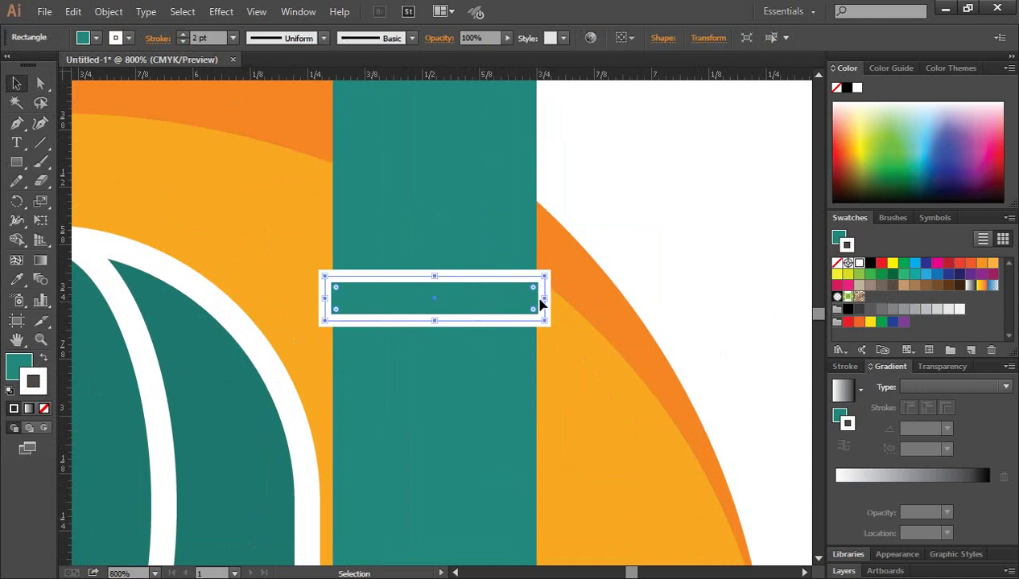
pyautogui.moveTo(548, 299); pyautogui.dragTo(553, 296)
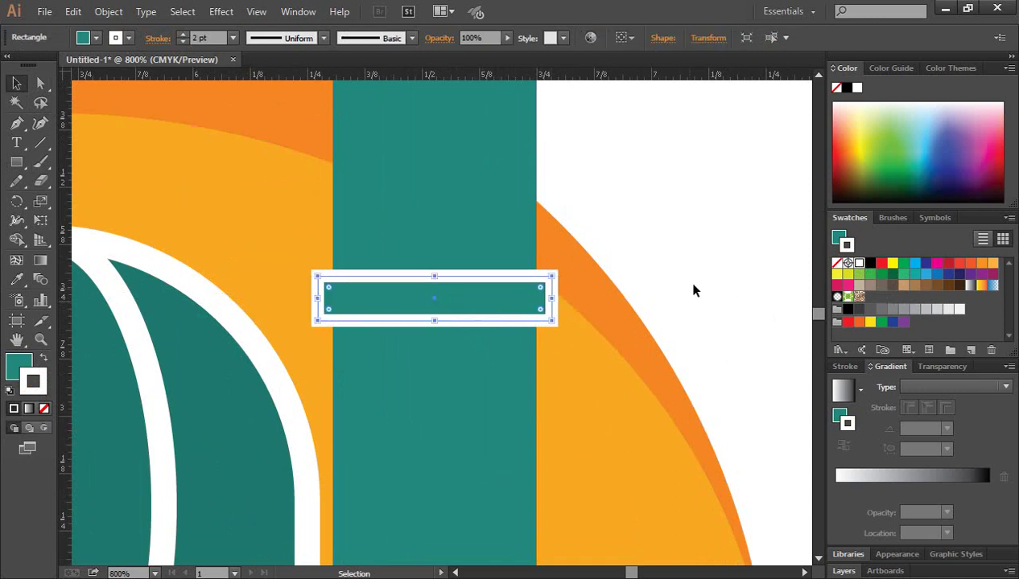
pyautogui.click(704, 283)
# Duplicate the white-outlined band straight up the tower and place the copy a little below the tower's top
pyautogui.hotkey('ctrl', '-')
pyautogui.hotkey('ctrl', '-')
pyautogui.hotkey('ctrl', '-')
pyautogui.hotkey('ctrl', '-')
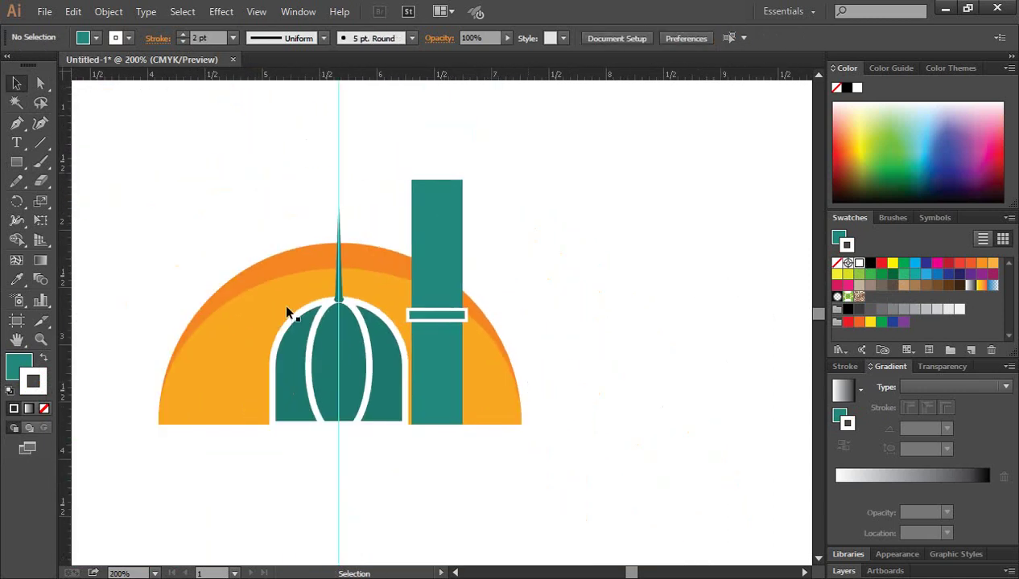
pyautogui.hotkey('ctrl', 'space')
pyautogui.click(428, 319)
pyautogui.moveTo(428, 320); pyautogui.dragTo(514, 287)
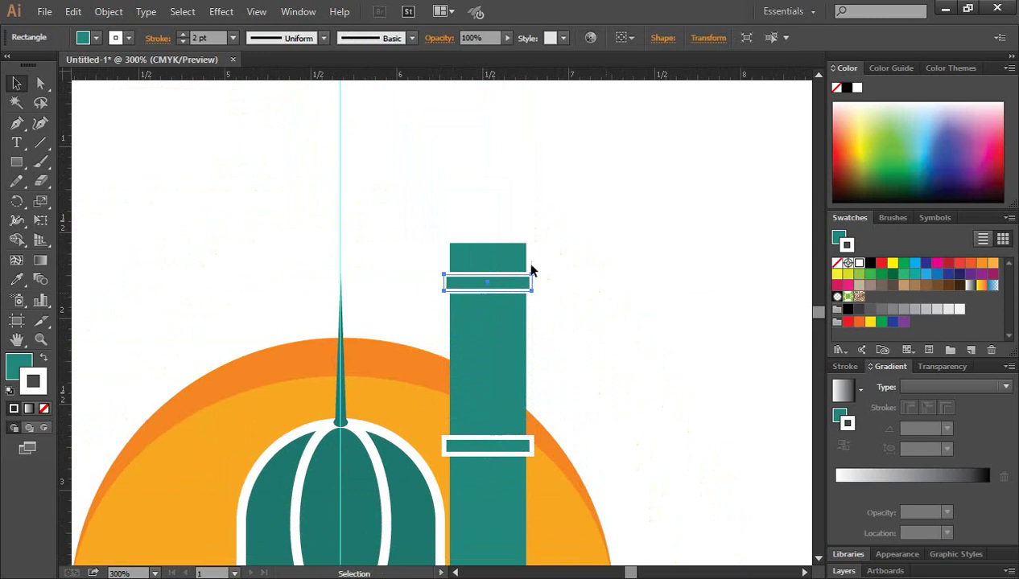
pyautogui.click(532, 271)
# Shorten the tower rectangle from above so it ends at the upper band's top edge
pyautogui.click(489, 256)
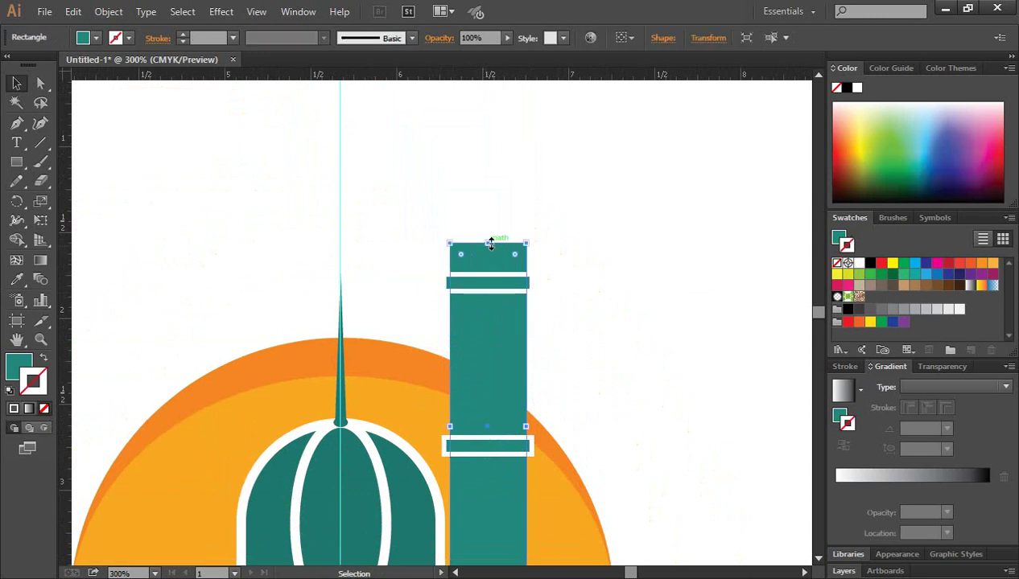
pyautogui.moveTo(491, 243); pyautogui.dragTo(489, 274)
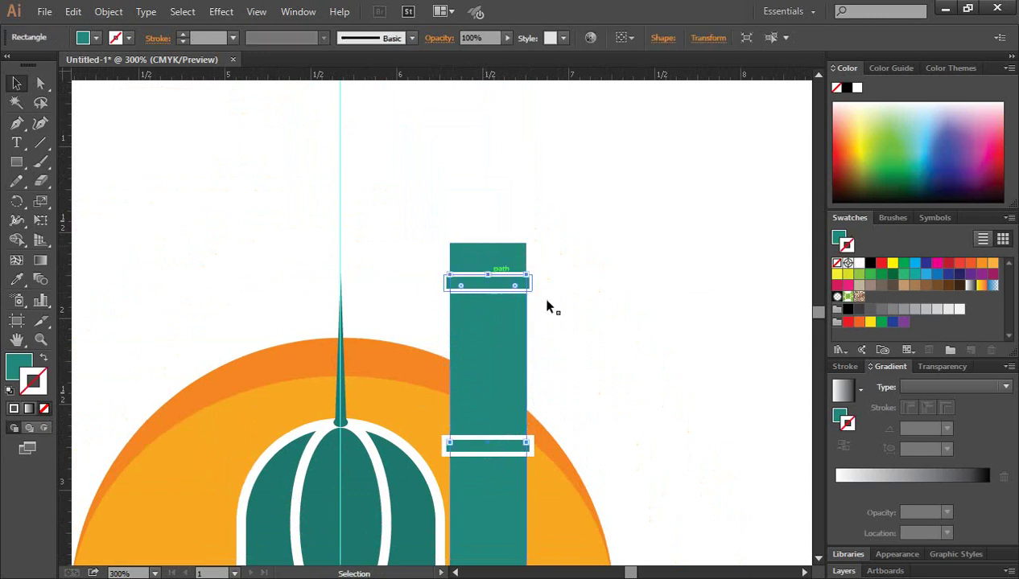
pyautogui.click(627, 342)
# Draw a pointed triangular roof about 0.73 in tall with the Pen tool, spanning the tower's width and centred above the upper band
pyautogui.hotkey('ctrl', '-')
pyautogui.hotkey('ctrl', '-')
pyautogui.hotkey('ctrl', '-')
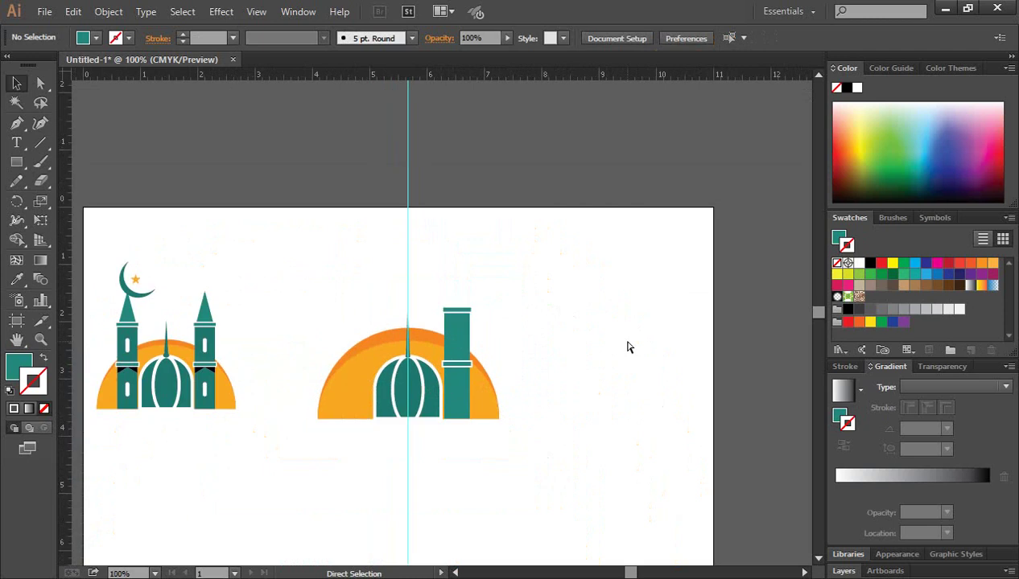
pyautogui.keyDown('ctrl'); pyautogui.keyDown('space'); pyautogui.click(474, 334); pyautogui.keyUp('space'); pyautogui.keyUp('ctrl')
pyautogui.keyDown('ctrl'); pyautogui.click(432, 325); pyautogui.keyUp('ctrl')
pyautogui.keyDown('ctrl'); pyautogui.click(432, 326); pyautogui.keyUp('ctrl')
pyautogui.keyDown('ctrl'); pyautogui.click(469, 315); pyautogui.keyUp('ctrl')
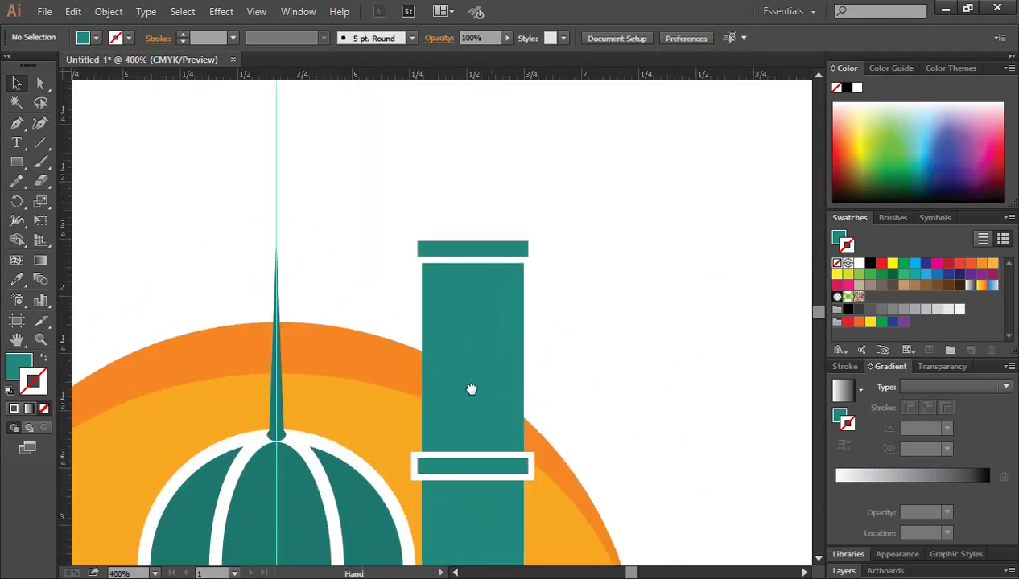
pyautogui.moveTo(470, 388); pyautogui.dragTo(442, 513)
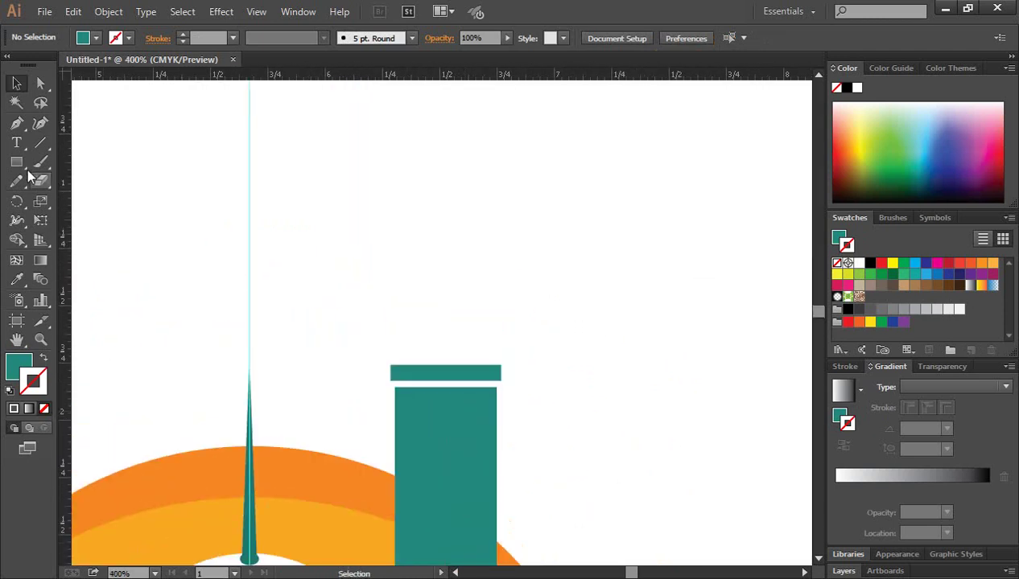
pyautogui.click(17, 126)
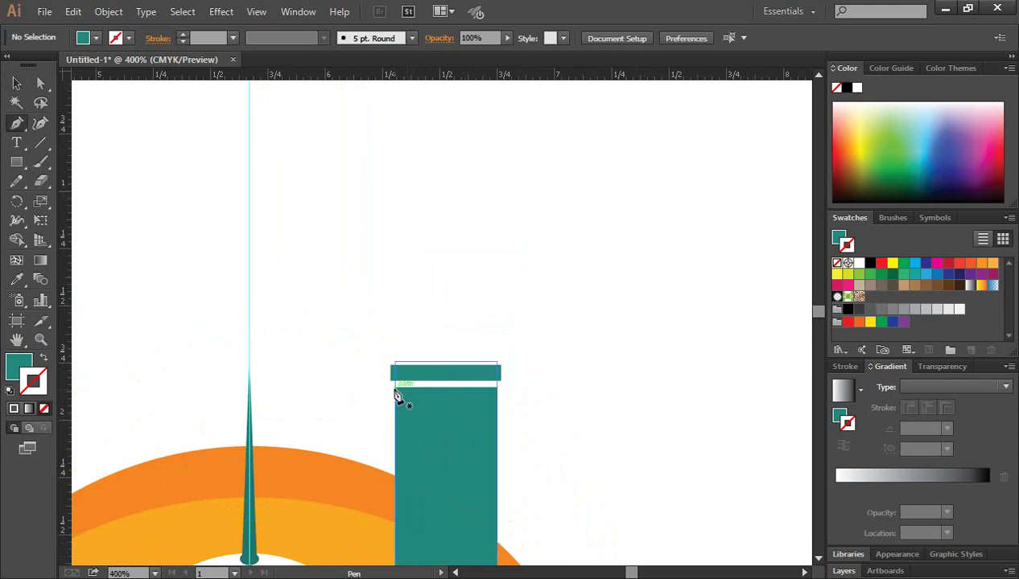
pyautogui.click(395, 389)
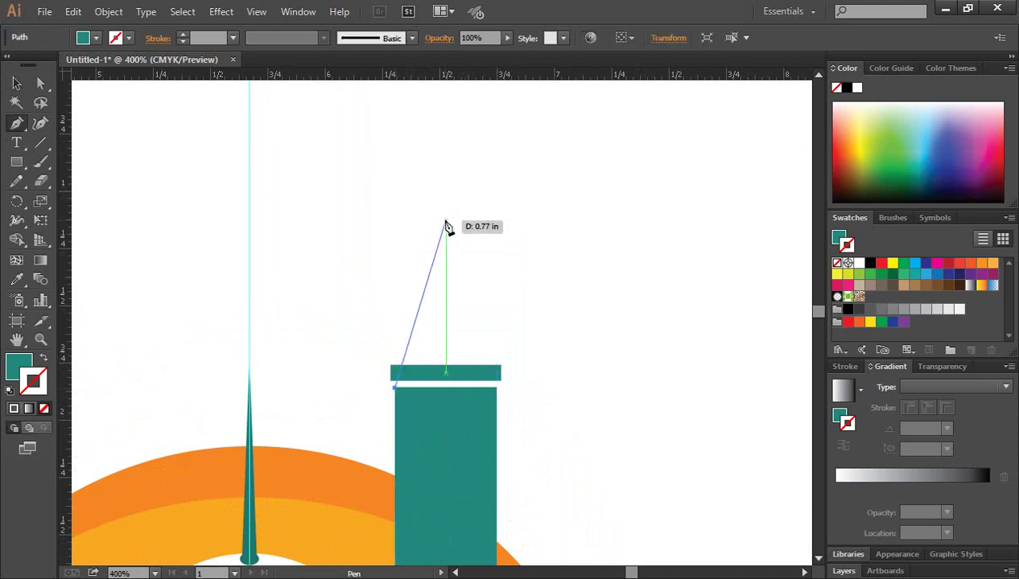
pyautogui.click(446, 222)
pyautogui.click(496, 391)
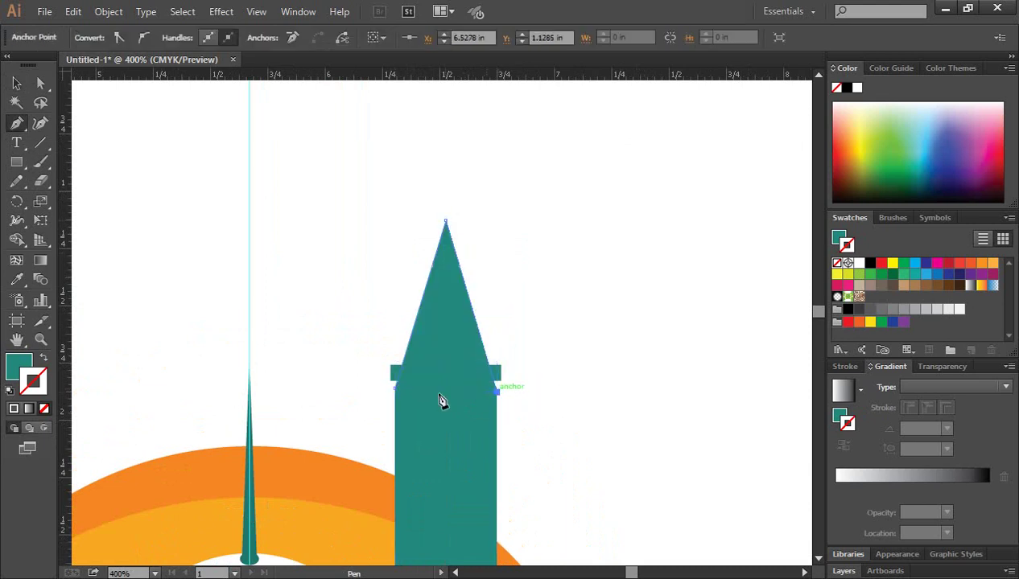
pyautogui.click(397, 389)
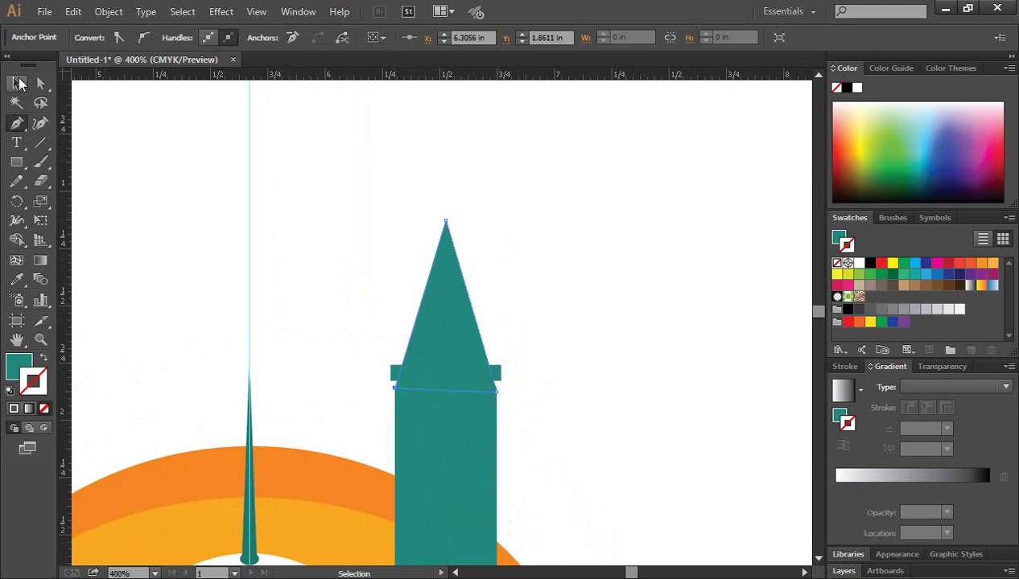
pyautogui.click(20, 83)
pyautogui.click(271, 171)
# Send the triangular roof to the back so the upper band covers its base
pyautogui.click(463, 304)
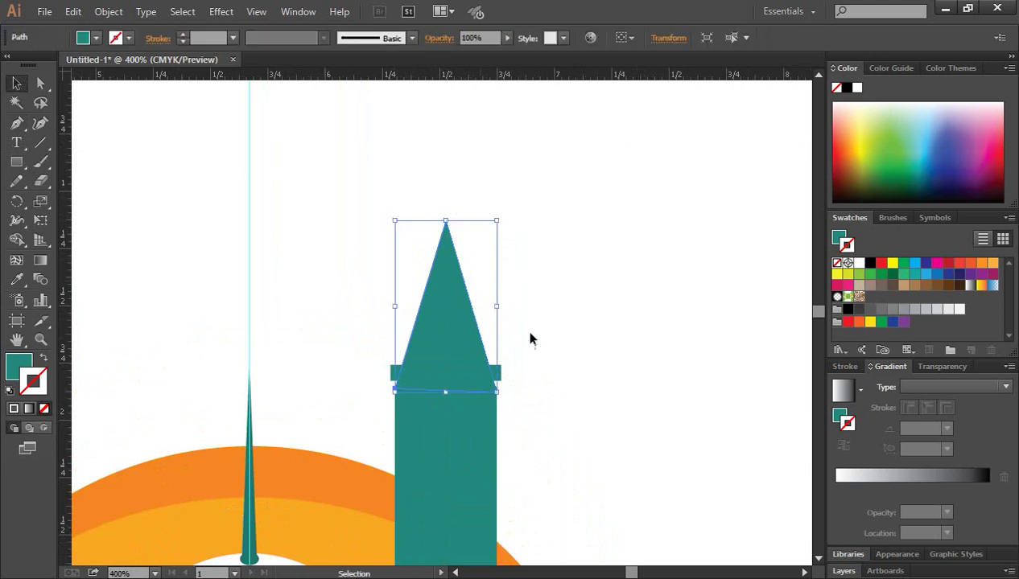
pyautogui.scroll(-1, 483, 308)
pyautogui.scroll(-3, 440, 287)
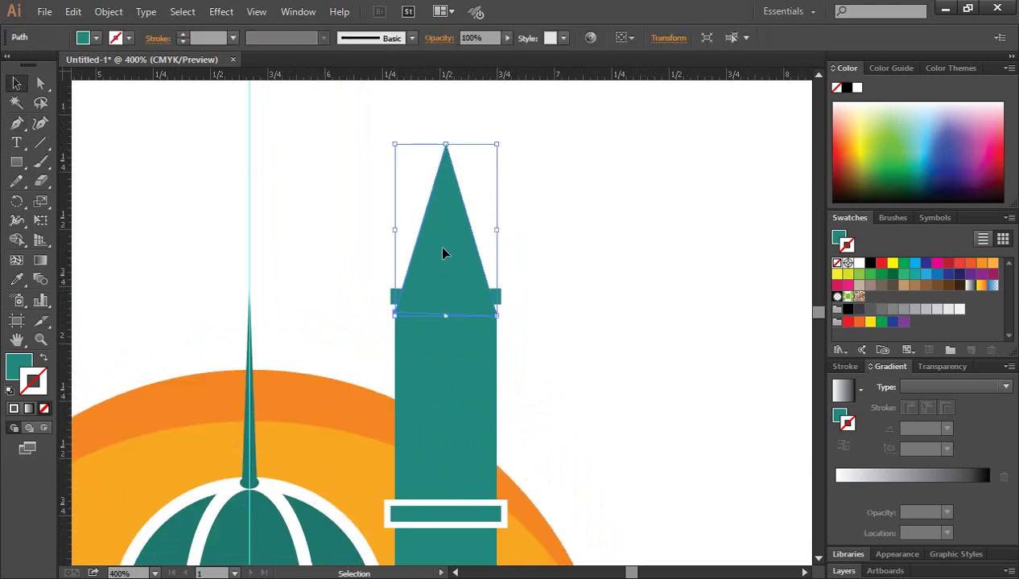
pyautogui.rightClick(442, 253)
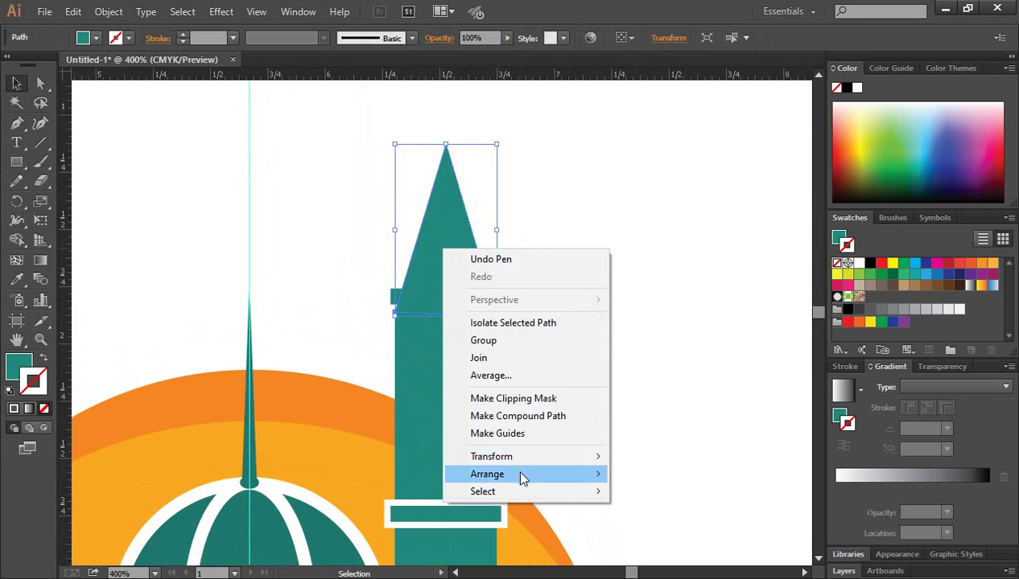
pyautogui.moveTo(521, 476)
pyautogui.click(652, 525)
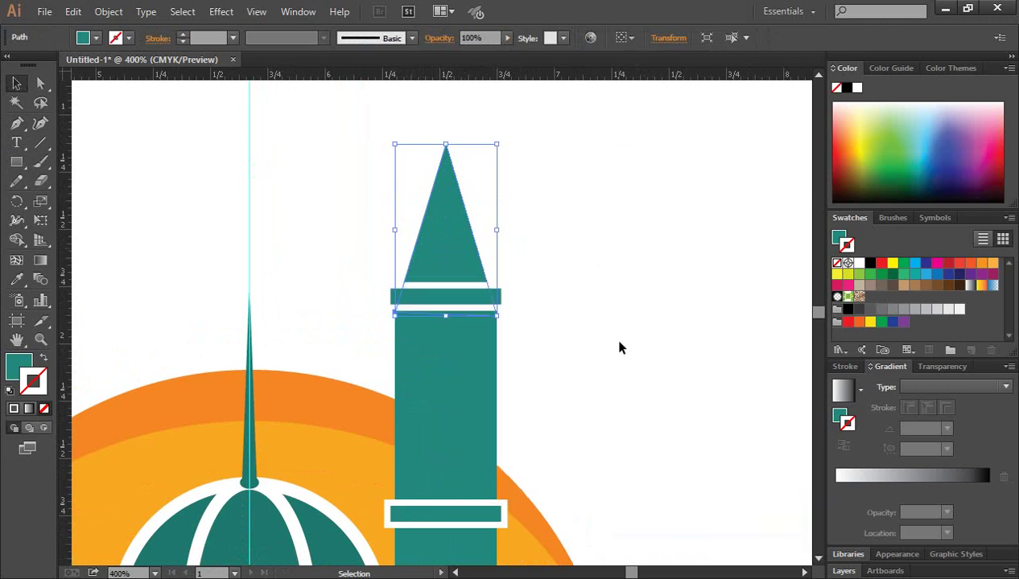
pyautogui.click(620, 348)
# Nudge the roof triangle upward until its visible base above the band nearly matches the tower's width
pyautogui.click(443, 229)
pyautogui.press('Up')
pyautogui.press('Up')
pyautogui.press('Up')
pyautogui.press('Up')
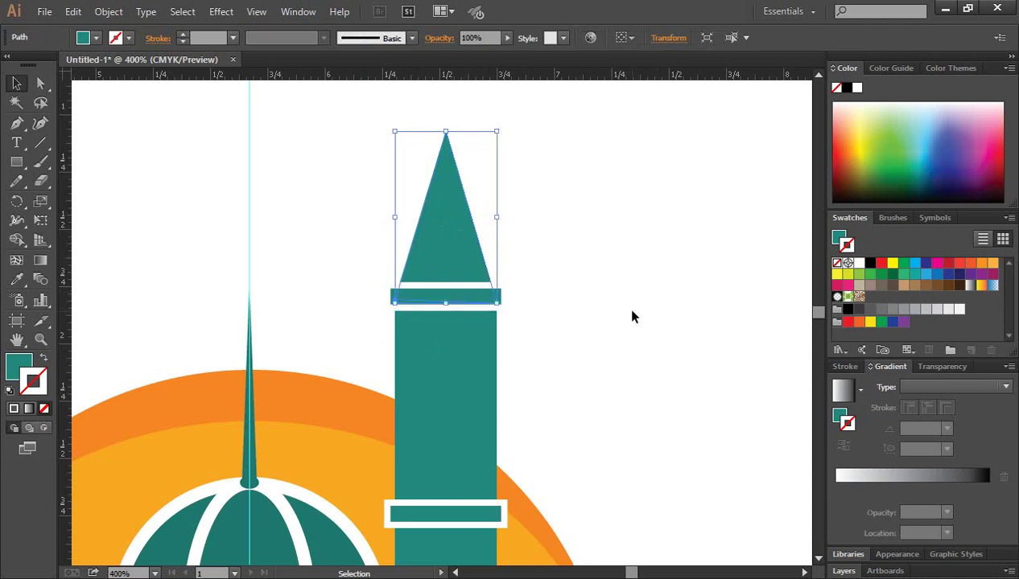
pyautogui.press('Up')
pyautogui.press('Up')
pyautogui.press('Up')
pyautogui.press('Up')
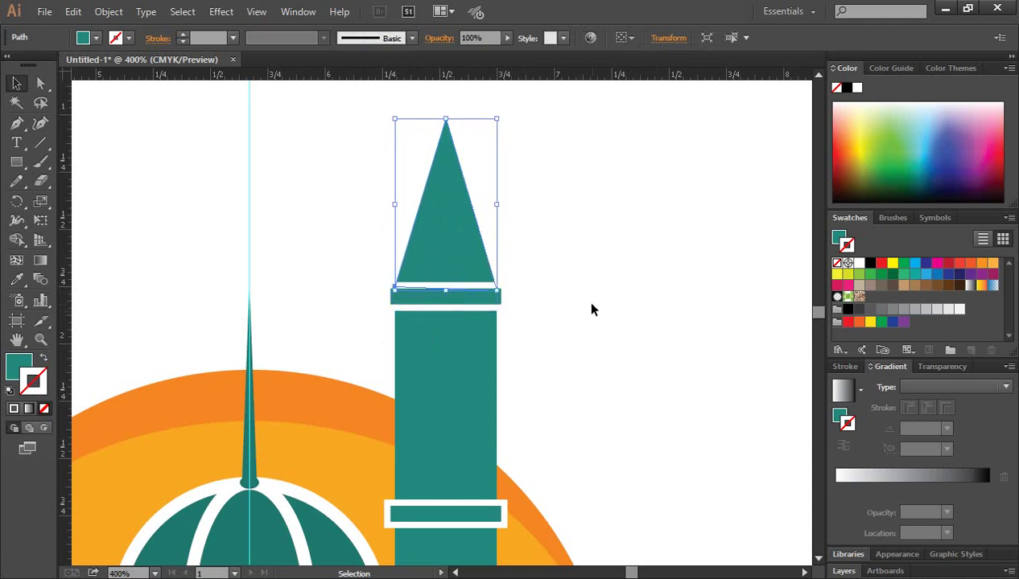
pyautogui.click(620, 304)
# Draw a closed notched shape below the lower band with the Pen tool, spanning the tower's width, about 0.13 in tall, with its inverted V centred
pyautogui.hotkey('ctrl', '-')
pyautogui.hotkey('ctrl', '-')
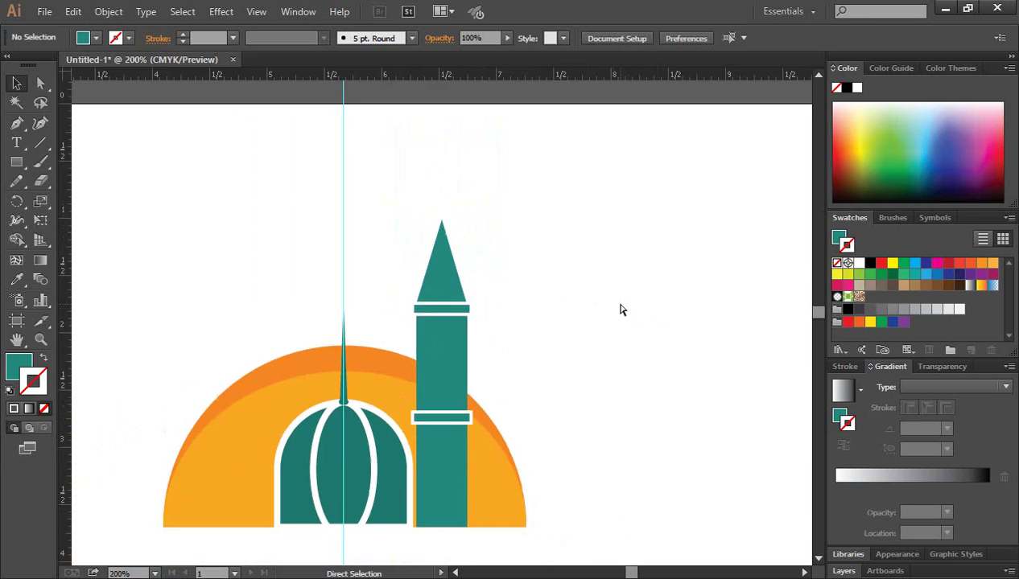
pyautogui.scroll(-2, 573, 312)
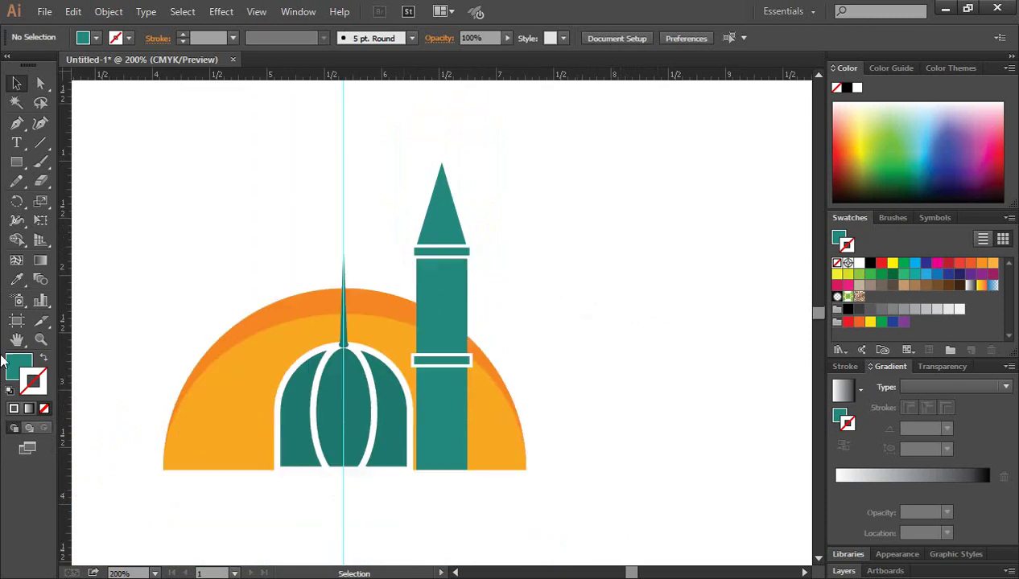
pyautogui.click(447, 381)
pyautogui.keyDown('ctrl'); pyautogui.click(464, 322); pyautogui.keyUp('ctrl')
pyautogui.keyDown('ctrl'); pyautogui.click(418, 311); pyautogui.keyUp('ctrl')
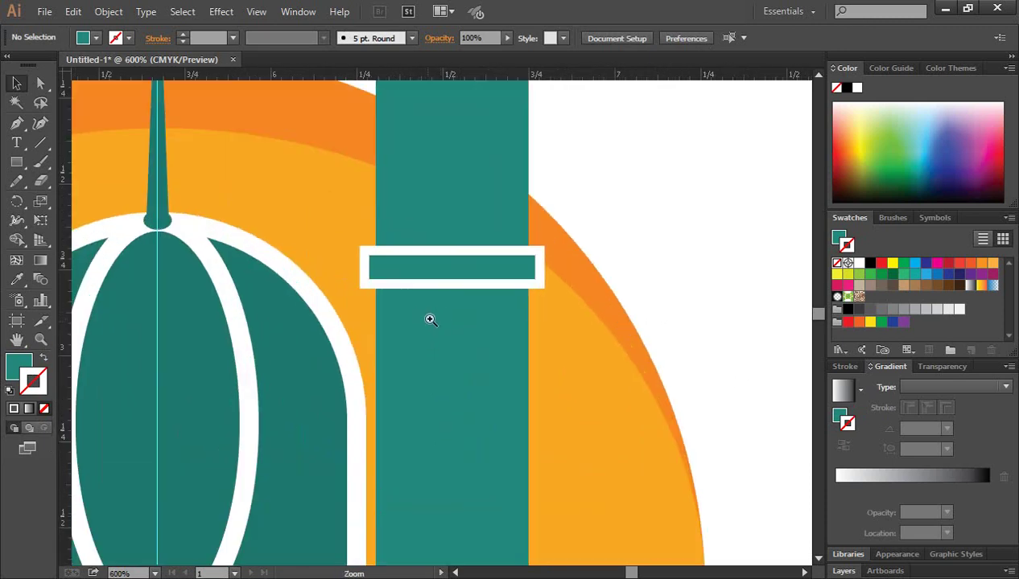
pyautogui.keyDown('ctrl'); pyautogui.click(427, 318); pyautogui.keyUp('ctrl')
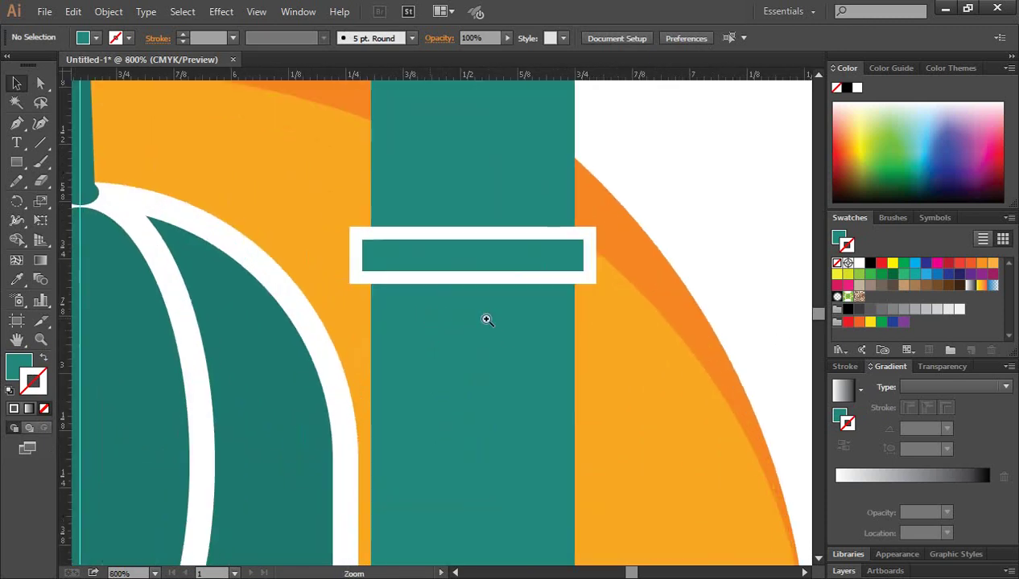
pyautogui.click(16, 126)
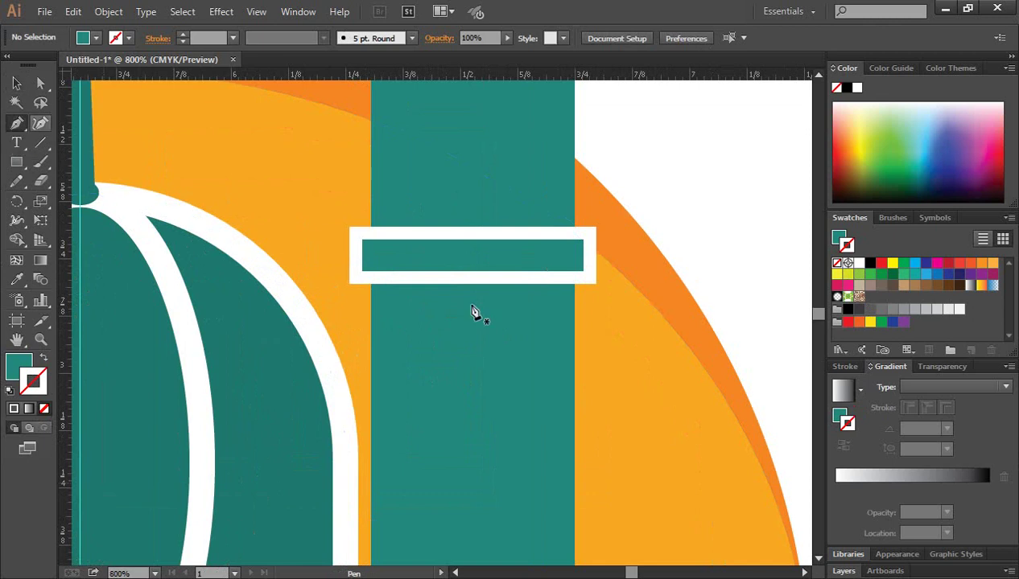
pyautogui.click(370, 334)
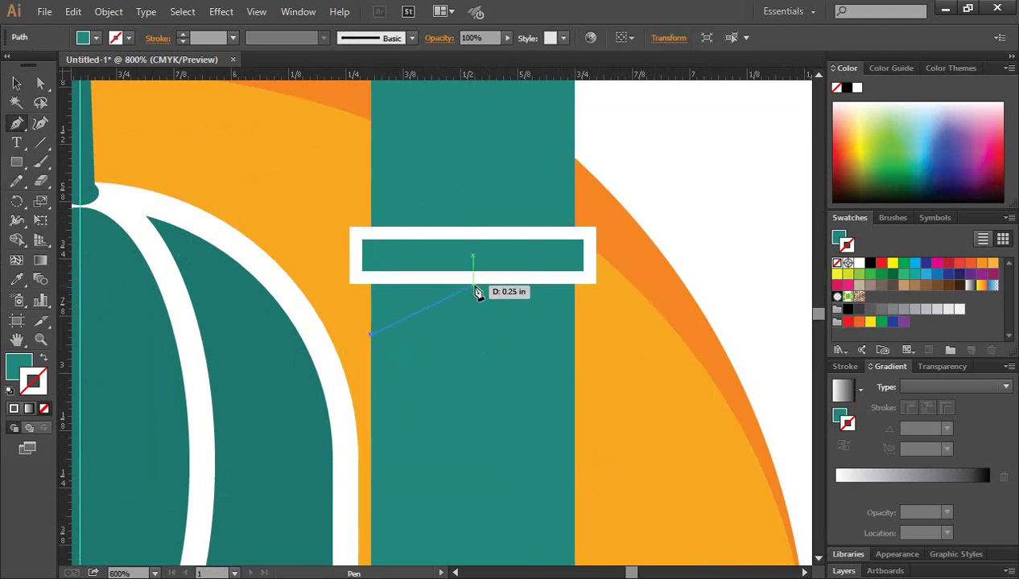
pyautogui.click(472, 285)
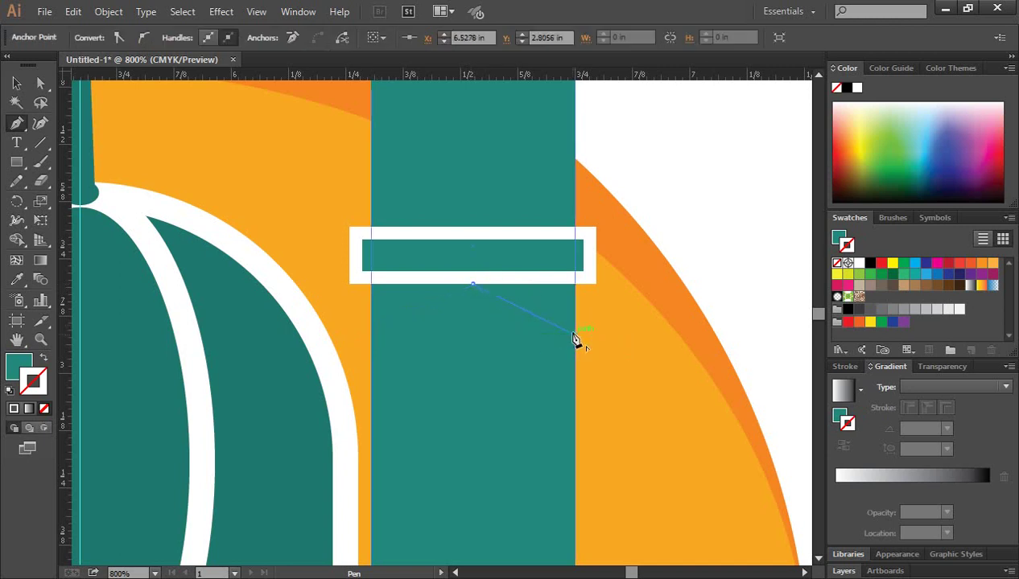
pyautogui.click(574, 335)
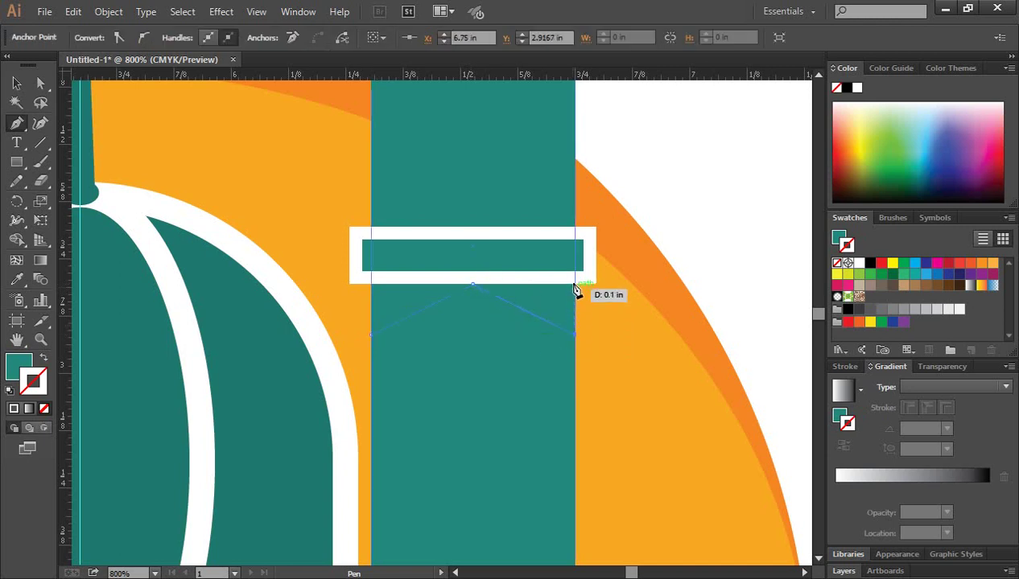
pyautogui.click(371, 280)
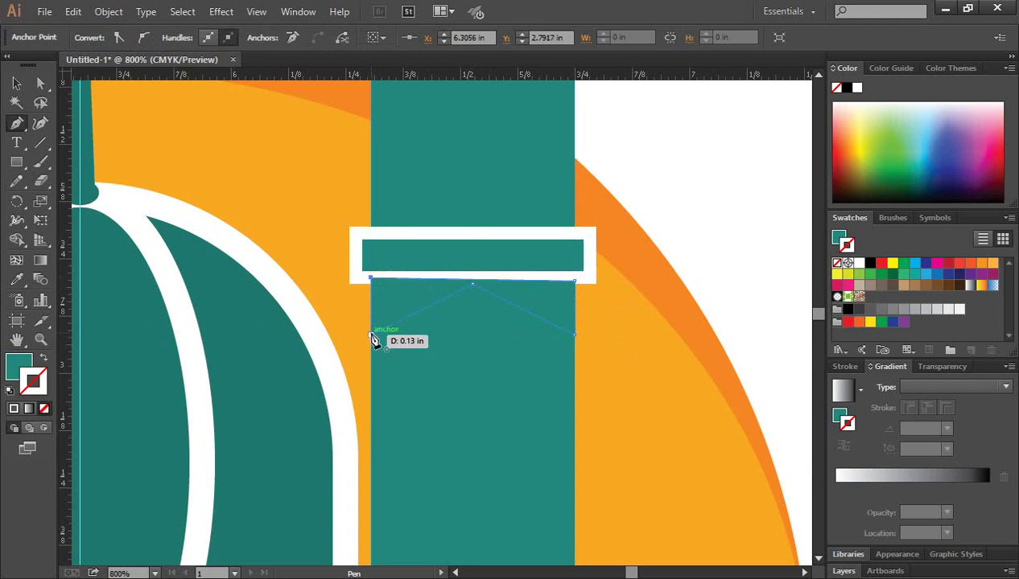
pyautogui.click(372, 335)
# Give the notched shape under the lower band a black fill and no stroke
pyautogui.click(17, 84)
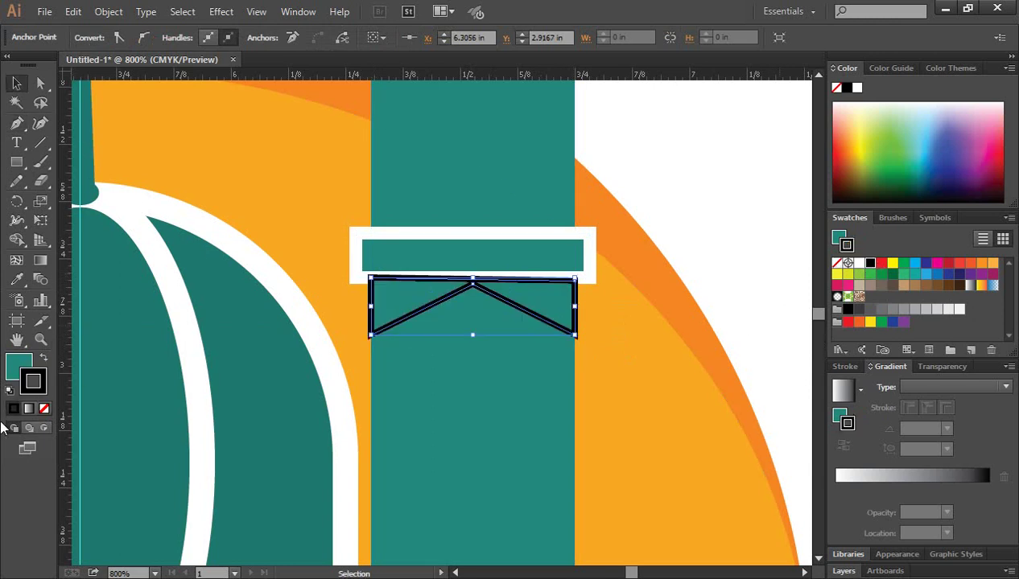
pyautogui.click(45, 361)
pyautogui.click(44, 409)
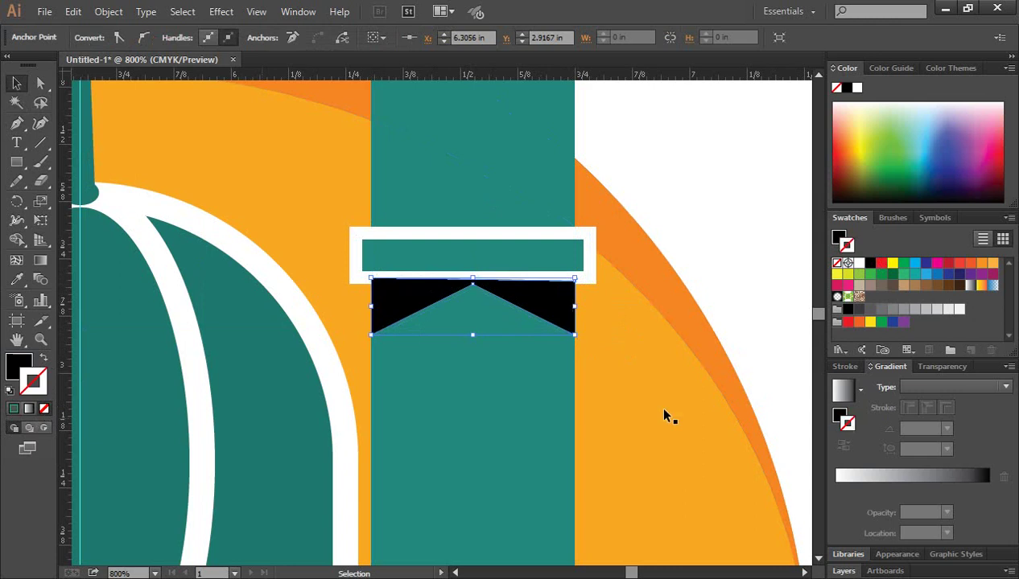
pyautogui.click(766, 260)
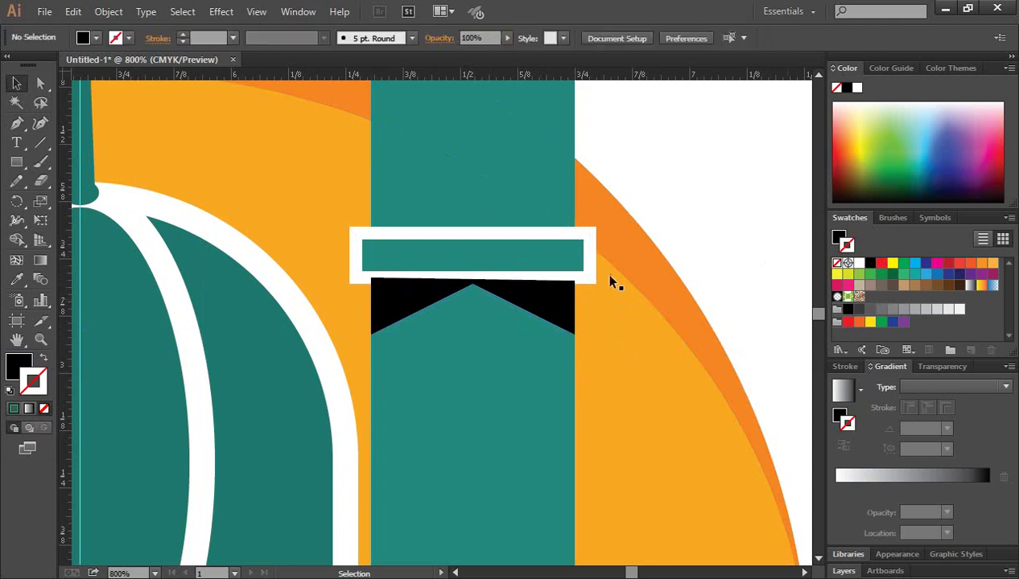
# Bring the lower band rectangle to the front so it covers the top edge of the black notched shape
pyautogui.click(568, 238)
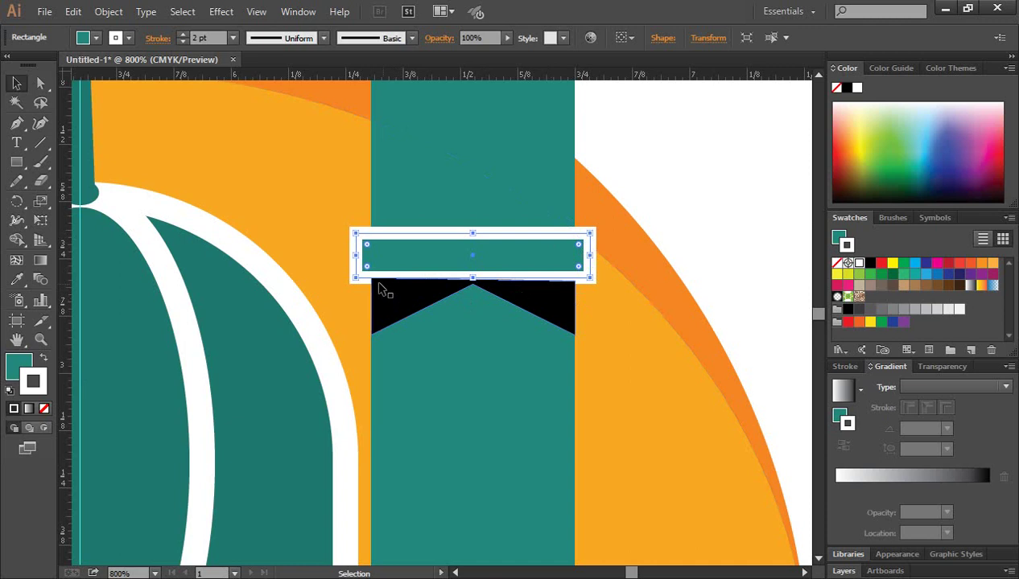
pyautogui.rightClick(515, 238)
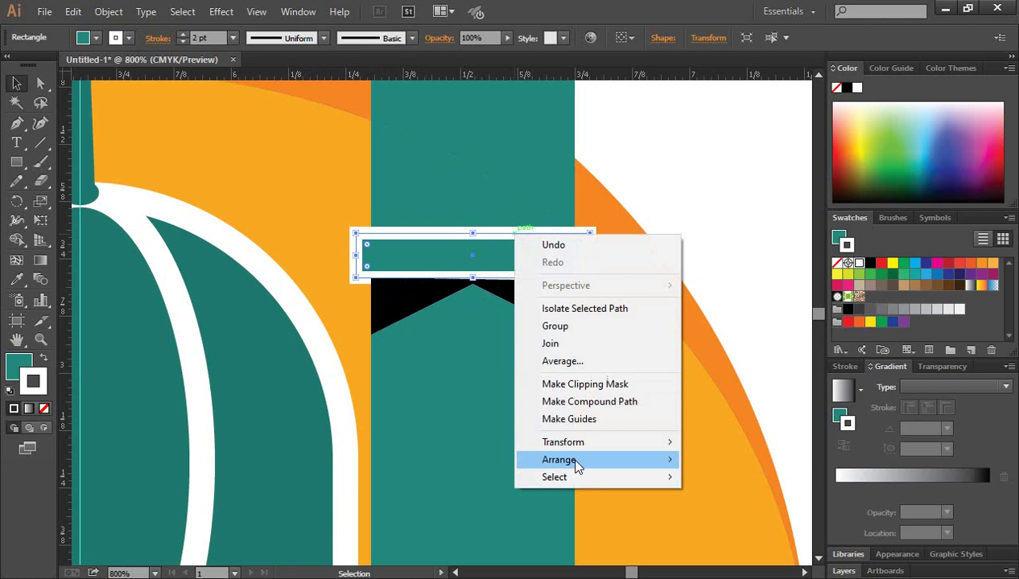
pyautogui.moveTo(575, 464)
pyautogui.click(732, 460)
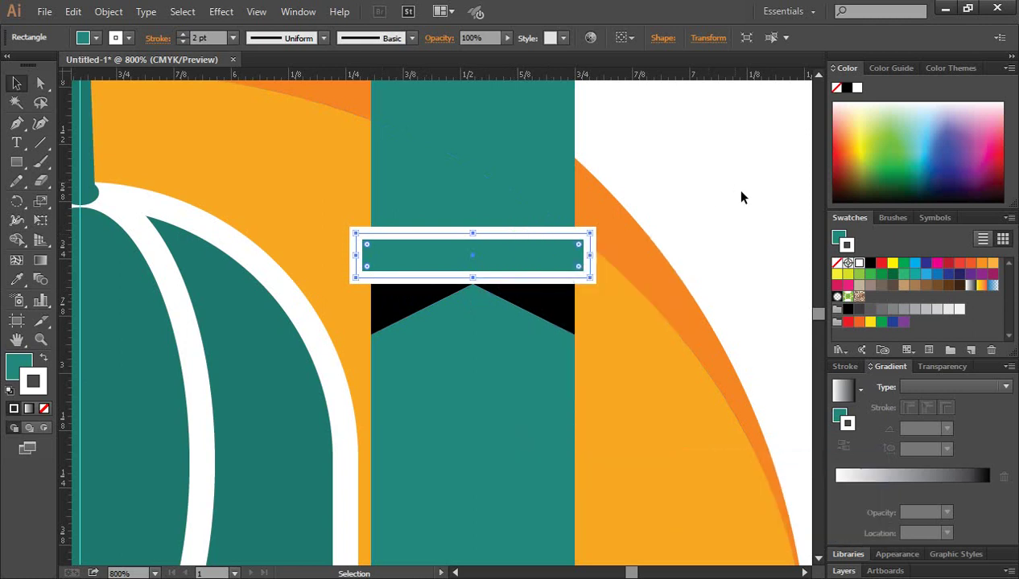
pyautogui.click(777, 302)
# Draw a narrow upright rectangle as a window between the tower's two bands
pyautogui.hotkey('ctrl', '-')
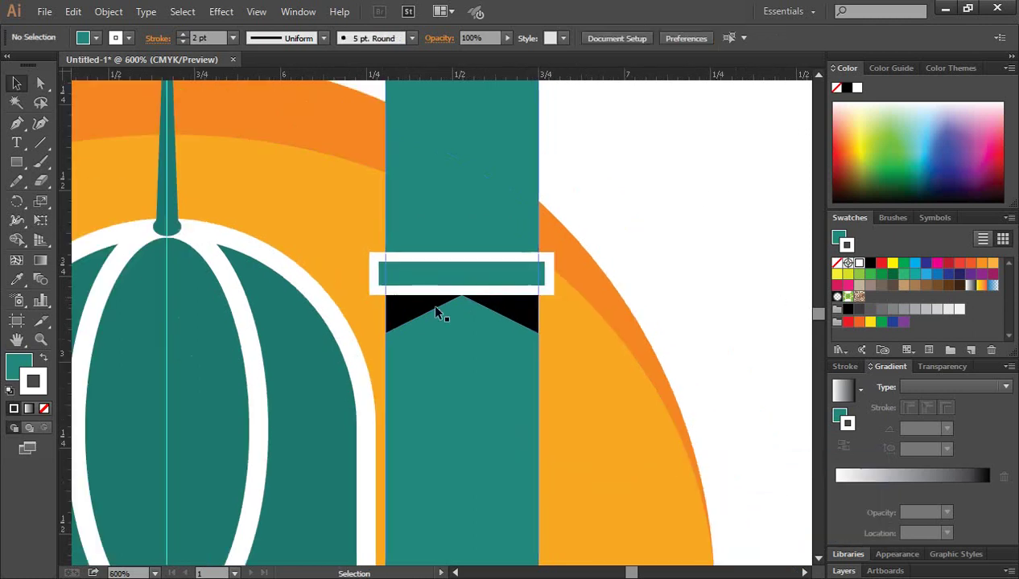
pyautogui.hotkey('ctrl', '-')
pyautogui.hotkey('ctrl', '-')
pyautogui.hotkey('ctrl', '-')
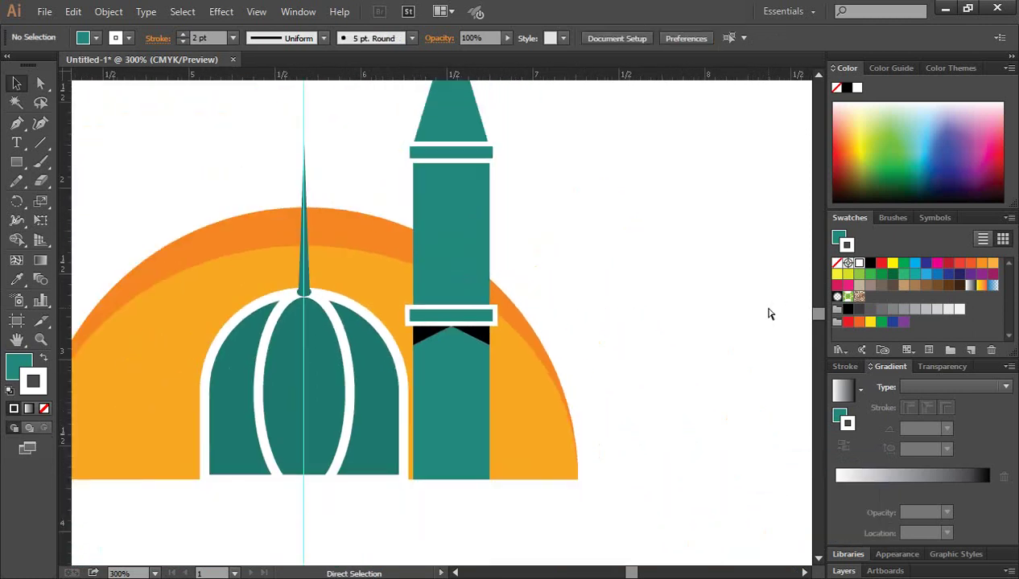
pyautogui.moveTo(609, 343); pyautogui.dragTo(685, 361)
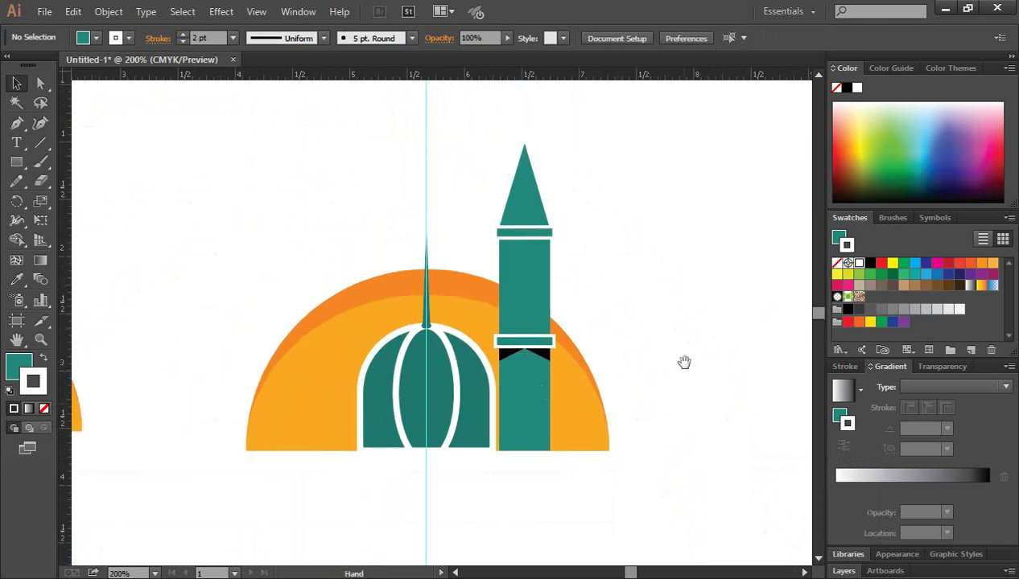
pyautogui.click(529, 387)
pyautogui.click(443, 296)
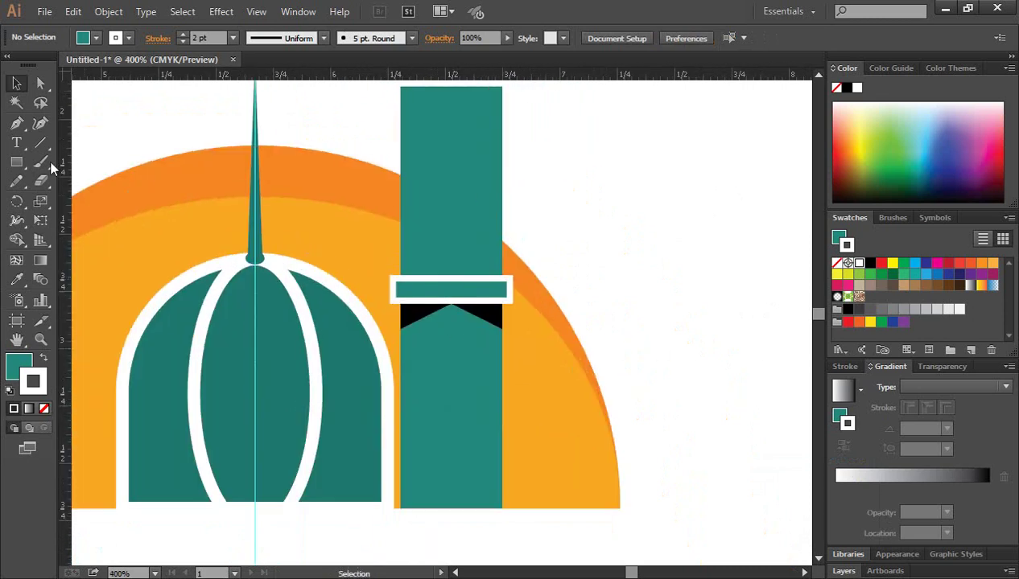
pyautogui.moveTo(17, 165); pyautogui.dragTo(82, 160)
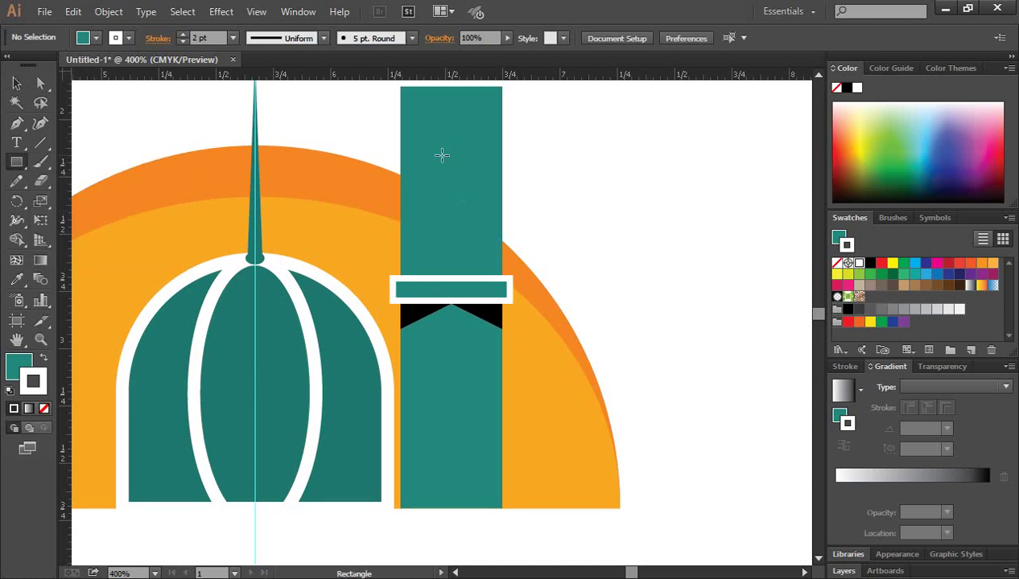
pyautogui.moveTo(433, 153); pyautogui.dragTo(458, 225)
pyautogui.click(15, 83)
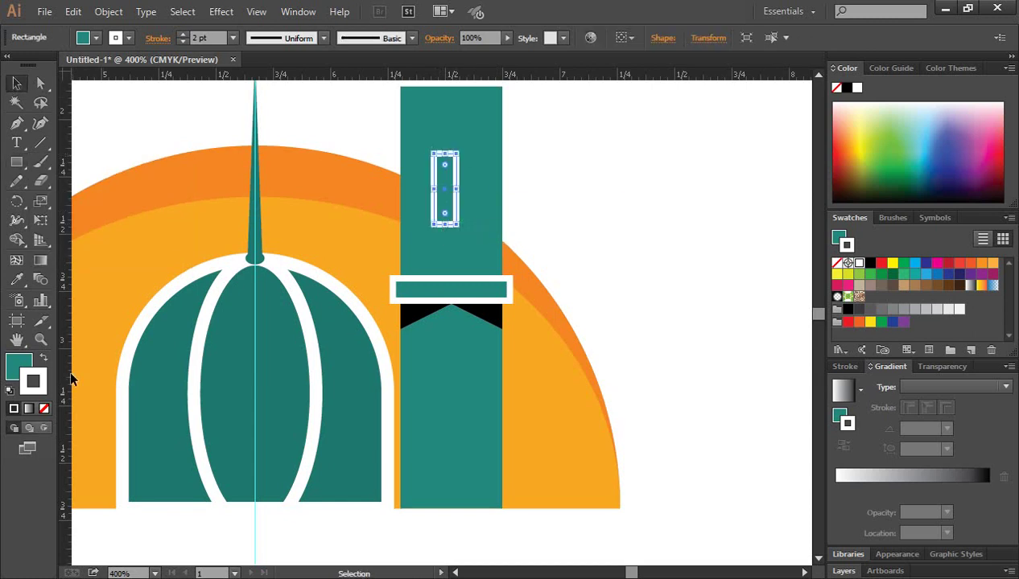
# Give the window rectangle a white fill without stroke, and centre it horizontally on the tower slightly higher up
pyautogui.click(42, 359)
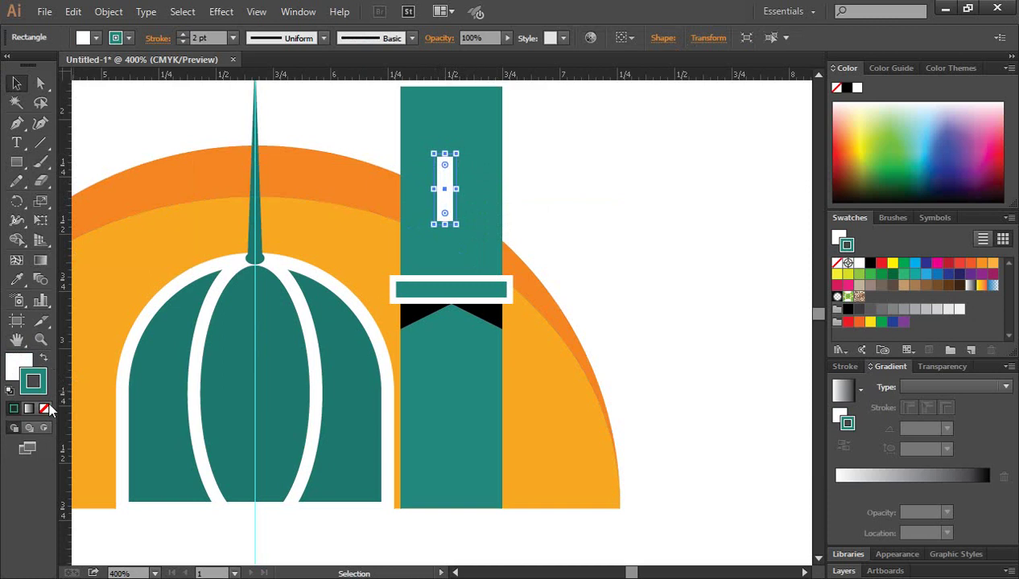
pyautogui.click(44, 410)
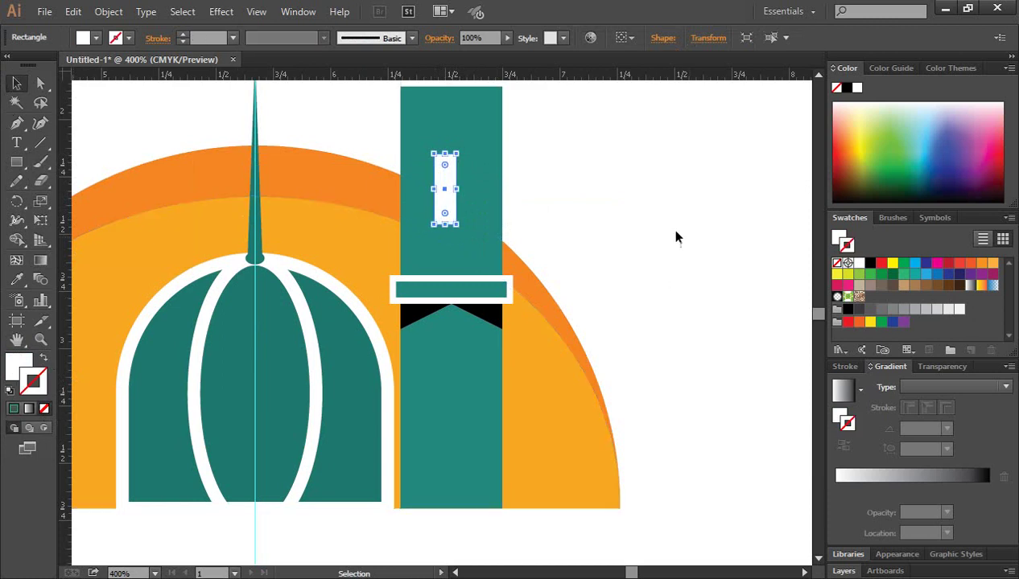
pyautogui.click(650, 232)
pyautogui.click(442, 208)
pyautogui.moveTo(447, 203); pyautogui.dragTo(451, 200)
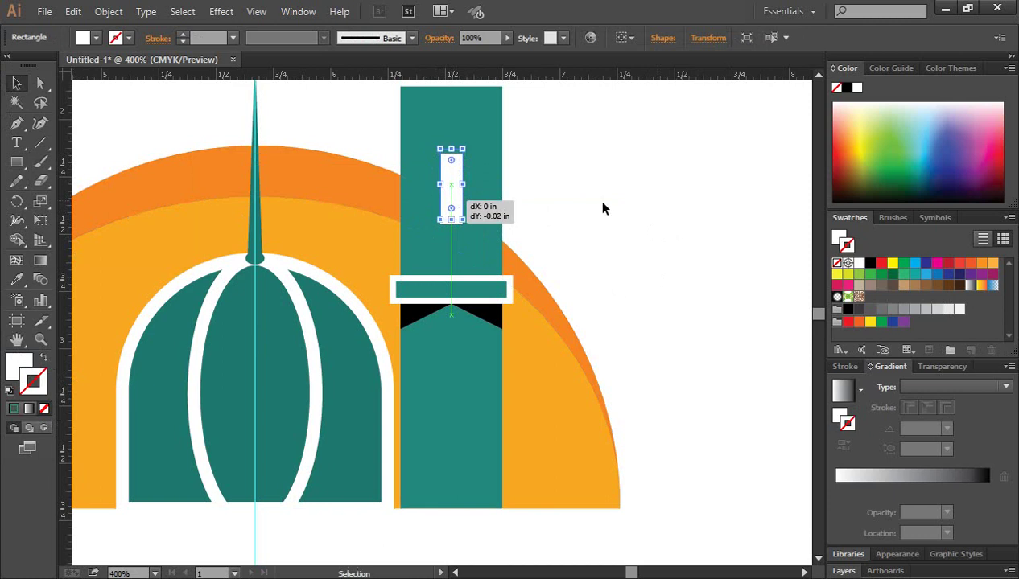
pyautogui.scroll(3, 652, 251)
pyautogui.click(698, 300)
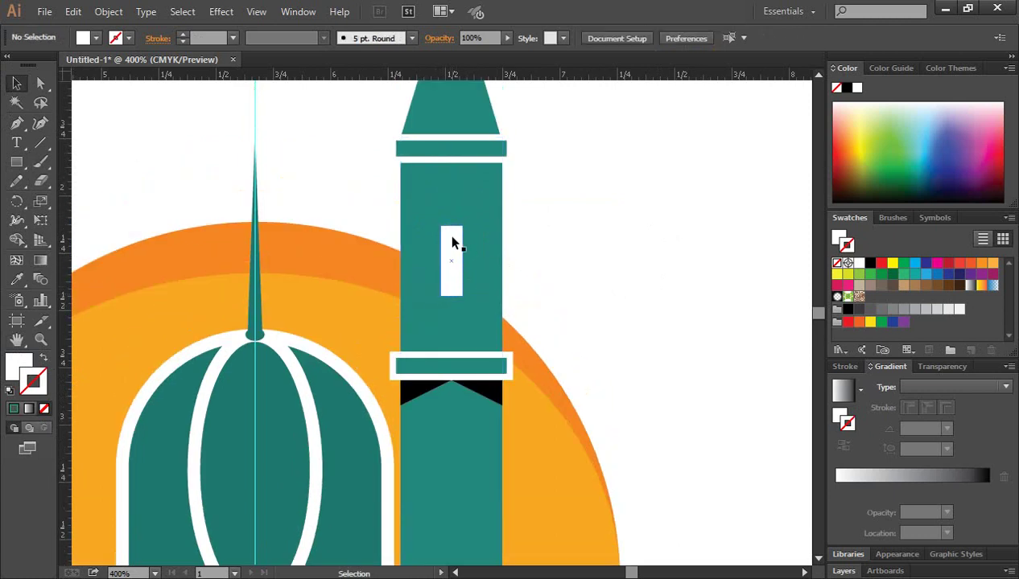
# Round the window rectangle's corners fully so it becomes a pill shape
pyautogui.click(450, 237)
pyautogui.moveTo(452, 238); pyautogui.dragTo(641, 272)
pyautogui.click(641, 273)
pyautogui.hotkey('ctrl', '-')
pyautogui.hotkey('ctrl', '-')
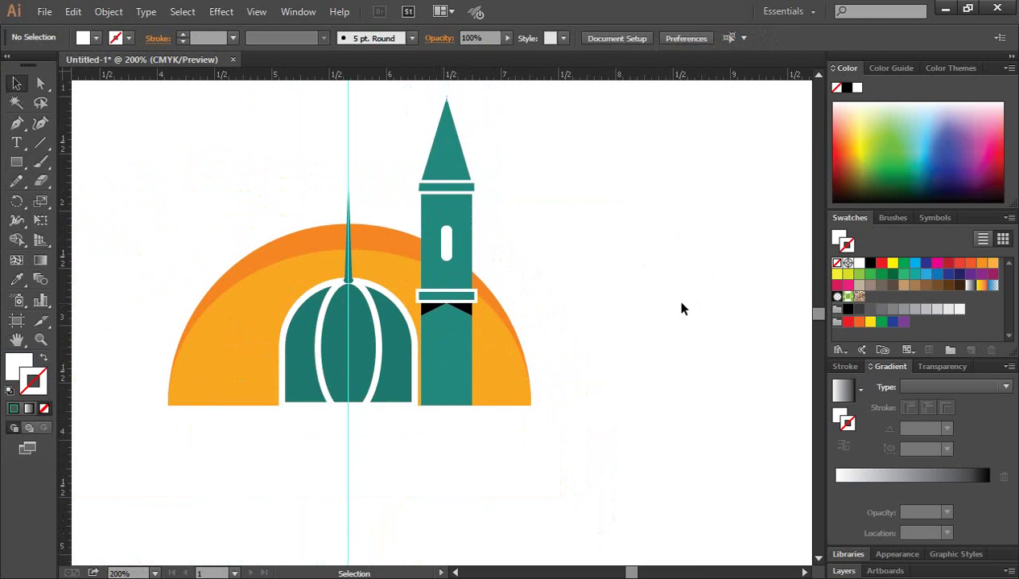
# Copy the rounded window straight down into the tower's lower section and nudge the copy slightly upward
pyautogui.click(446, 231)
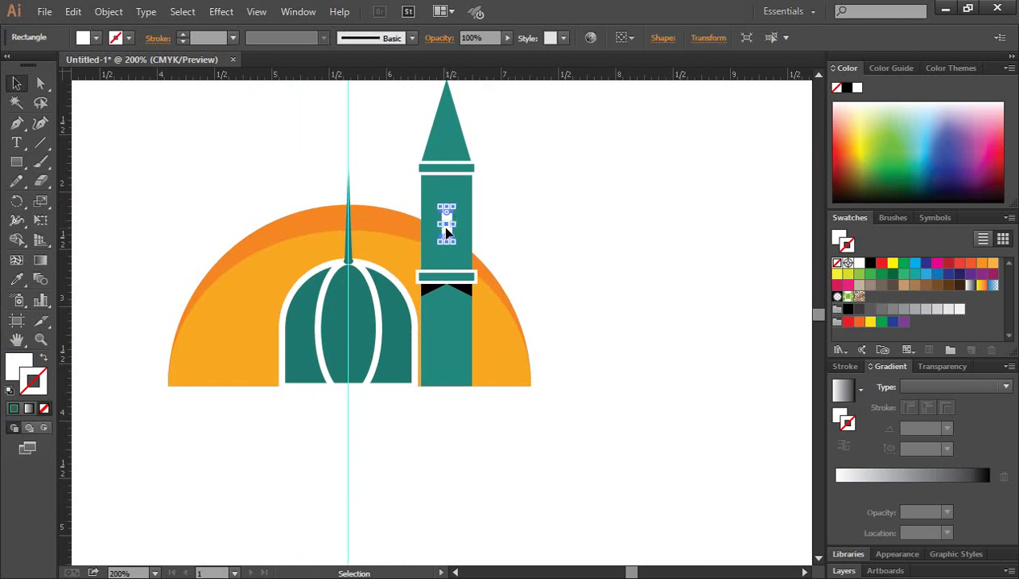
pyautogui.moveTo(449, 244); pyautogui.dragTo(449, 349)
pyautogui.click(682, 347)
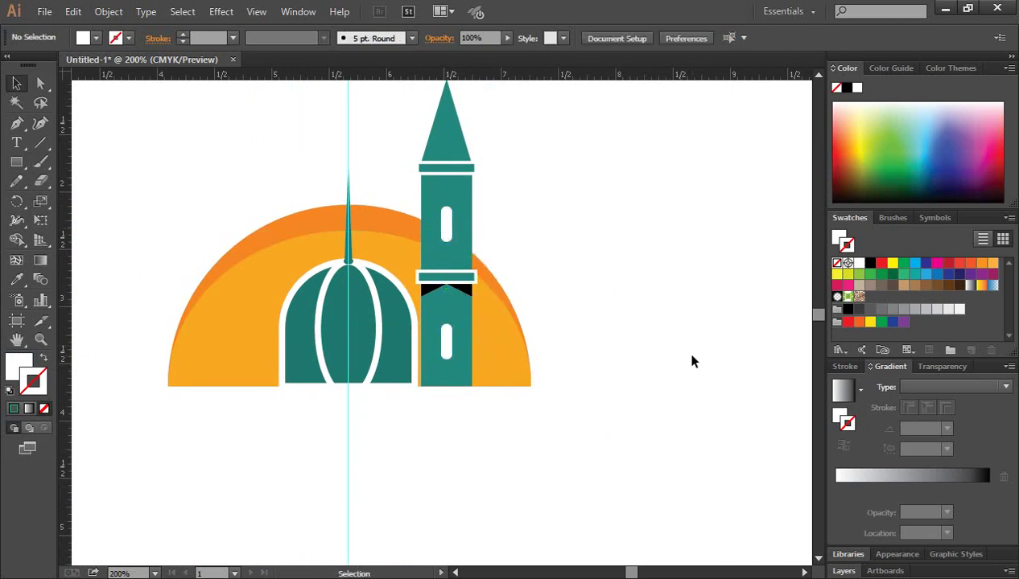
pyautogui.click(445, 346)
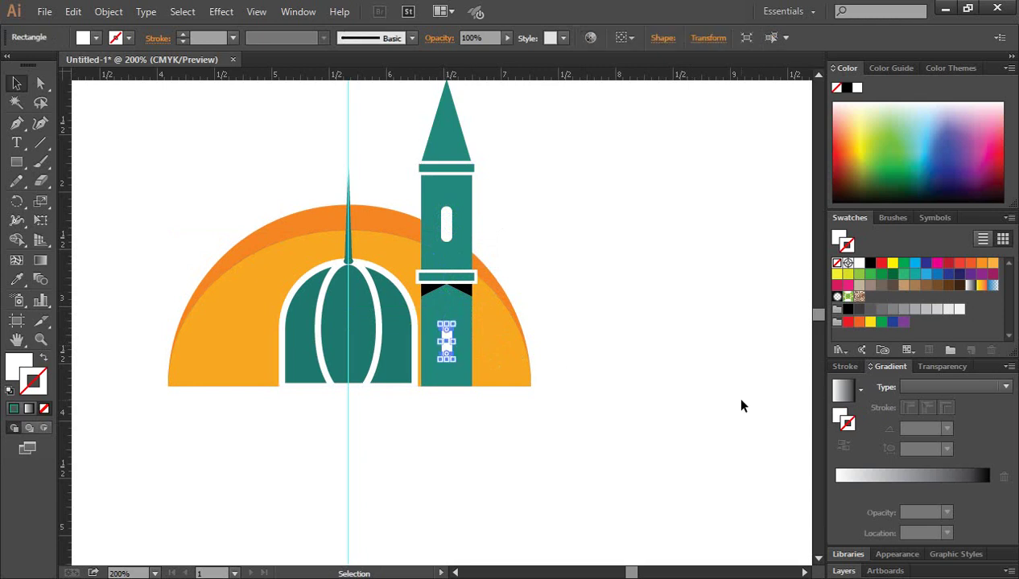
pyautogui.press('Up')
pyautogui.press('Up')
pyautogui.press('Up')
pyautogui.press('Up')
pyautogui.click(691, 355)
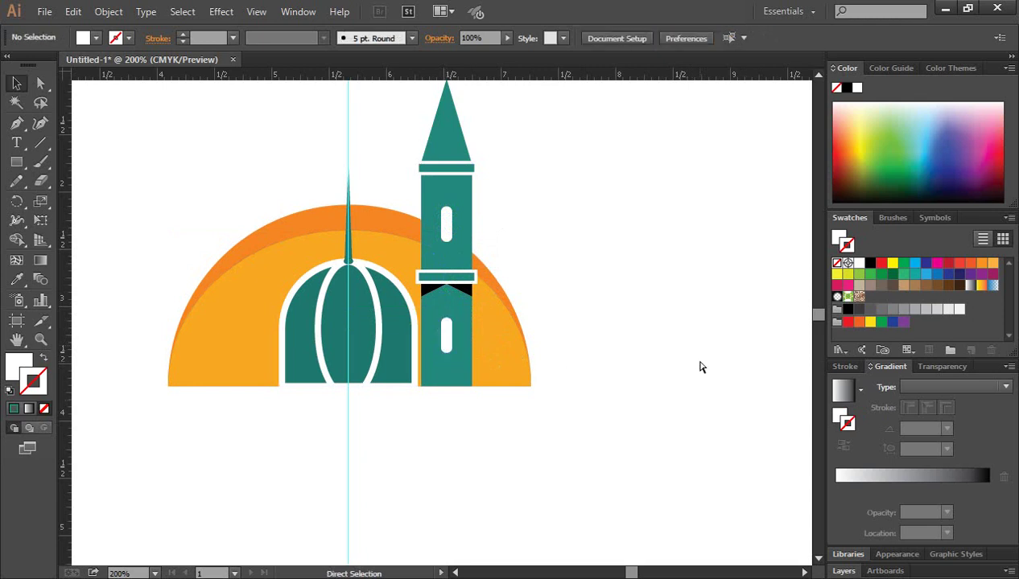
# Delete the vertical guide running through the centre of the dome
pyautogui.hotkey('ctrl', '-')
pyautogui.keyDown('ctrl'); pyautogui.click(413, 323); pyautogui.keyUp('ctrl')
pyautogui.moveTo(434, 301); pyautogui.dragTo(609, 379)
pyautogui.moveTo(577, 131); pyautogui.dragTo(582, 136)
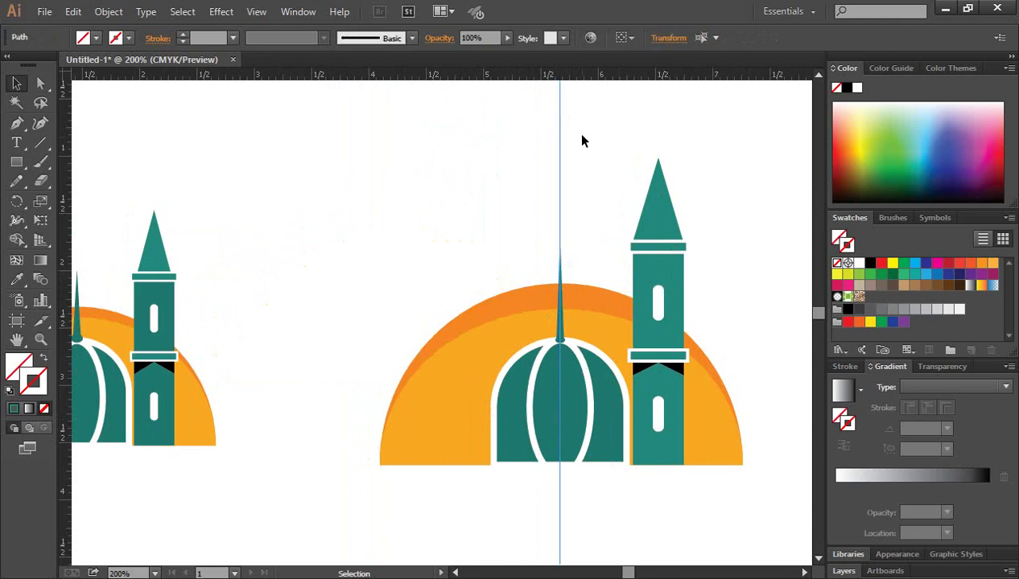
pyautogui.press('Delete')
pyautogui.moveTo(488, 384); pyautogui.dragTo(613, 496)
pyautogui.press('a')
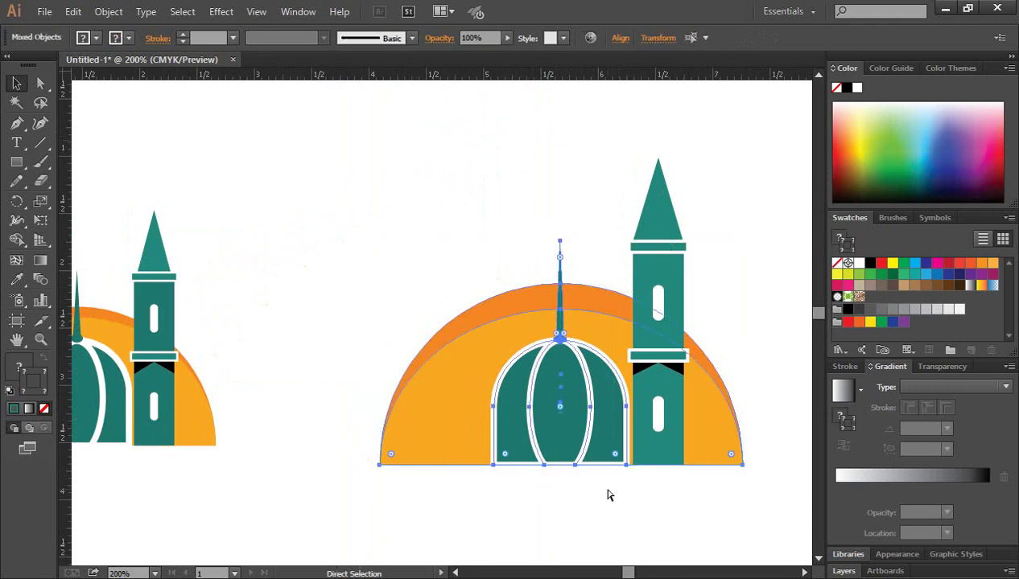
pyautogui.press('v')
pyautogui.click(607, 490)
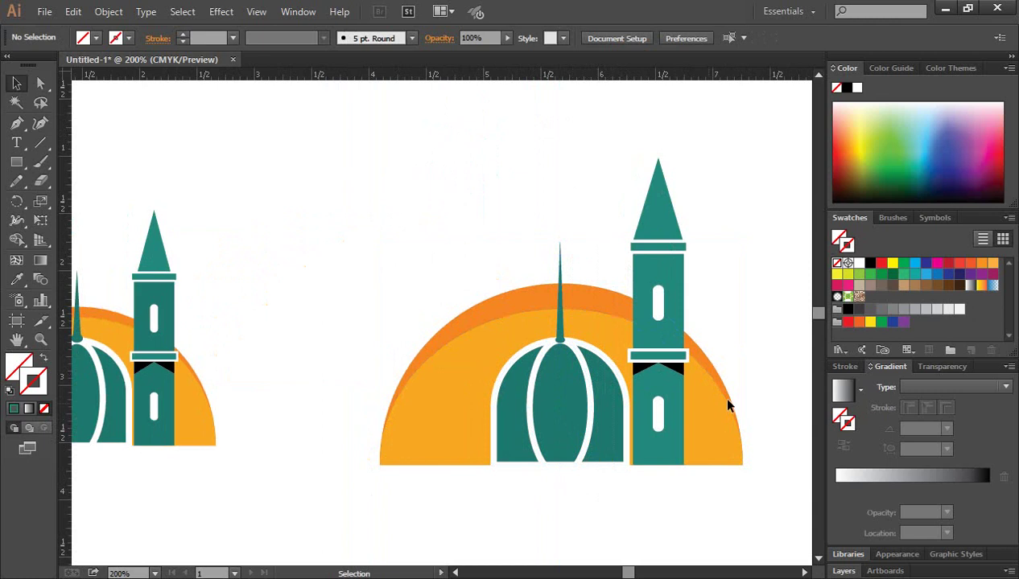
# Duplicate the complete tower with its roof, bands and windows to the dome's left side, level with the original
pyautogui.moveTo(628, 162); pyautogui.dragTo(469, 455)
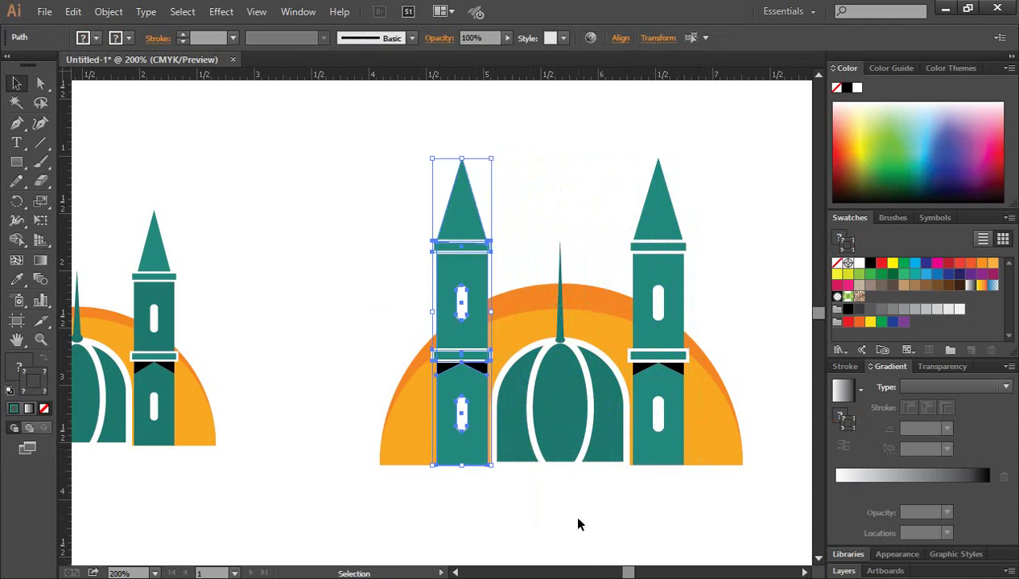
pyautogui.click(577, 518)
pyautogui.hotkey('ctrl', '-')
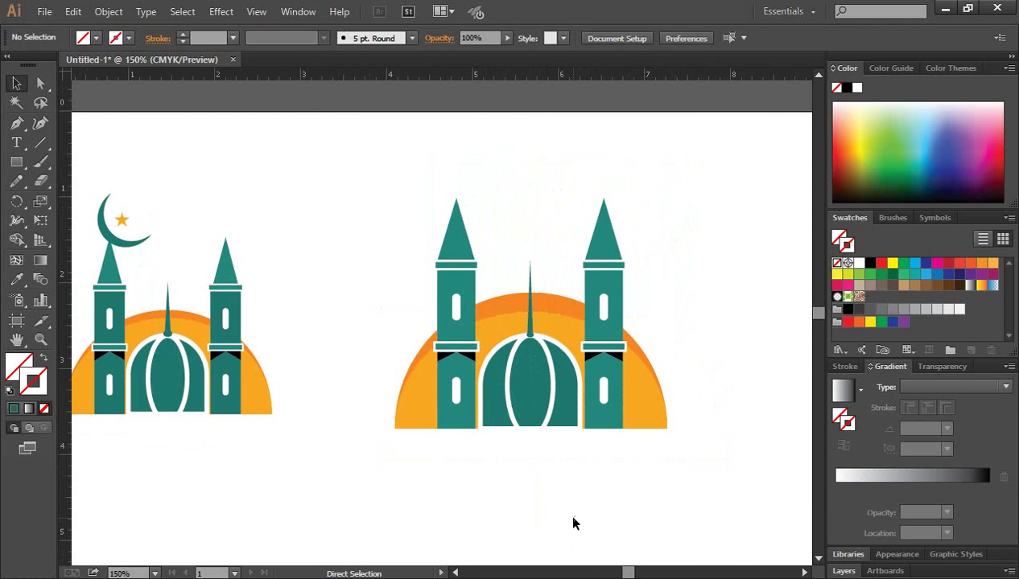
# Unlock all the locked parts of the mosque drawing beside the reference
pyautogui.click(140, 254)
pyautogui.click(375, 314)
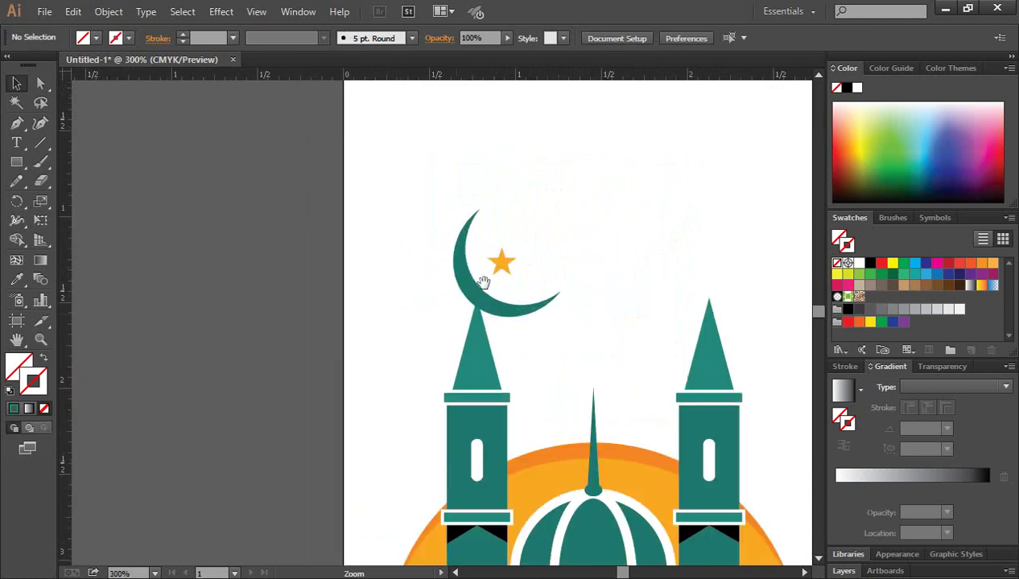
pyautogui.hscroll(10, 329, 305)
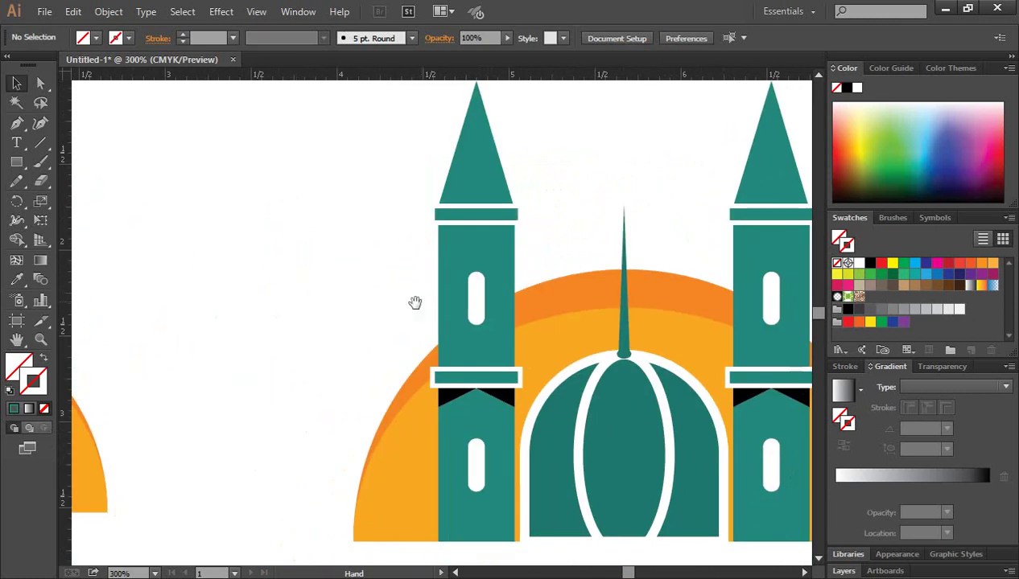
pyautogui.hotkey('ctrl', '1')
pyautogui.keyDown('ctrl'); pyautogui.click(492, 285); pyautogui.keyUp('ctrl')
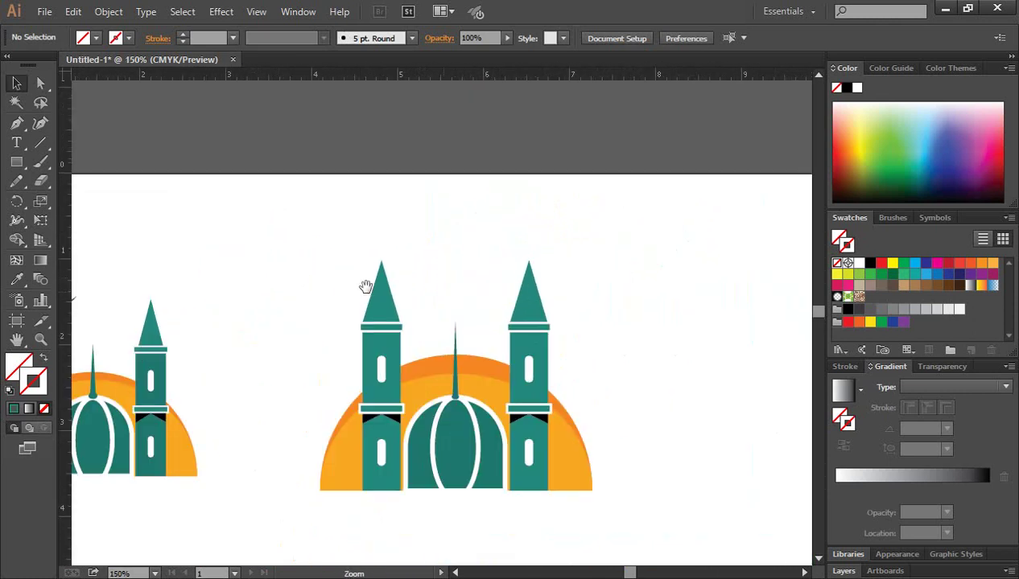
pyautogui.moveTo(303, 266); pyautogui.dragTo(653, 503)
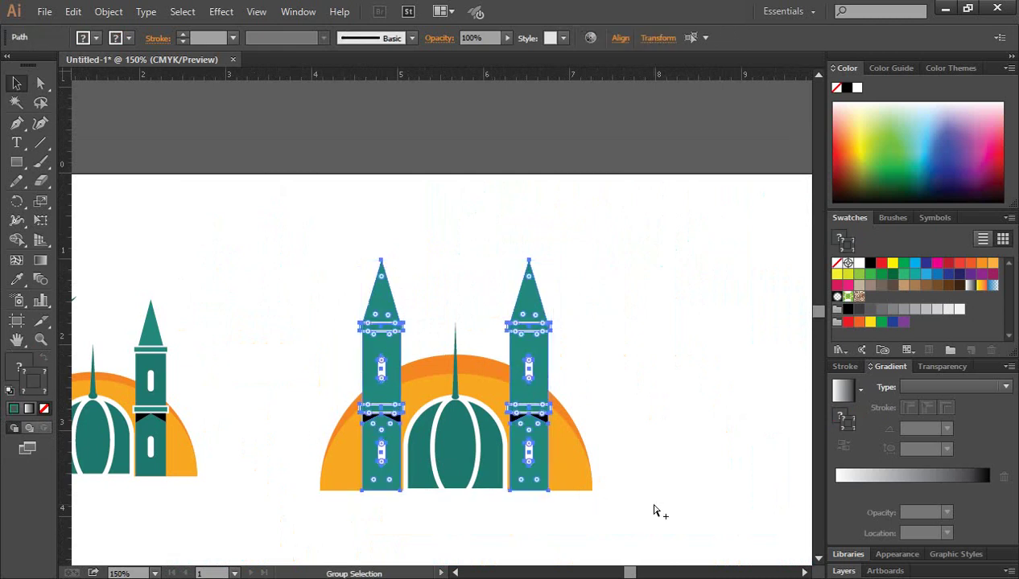
pyautogui.hotkey('ctrl', 'alt', '2')
pyautogui.click(661, 443)
pyautogui.scroll(-2, 654, 426)
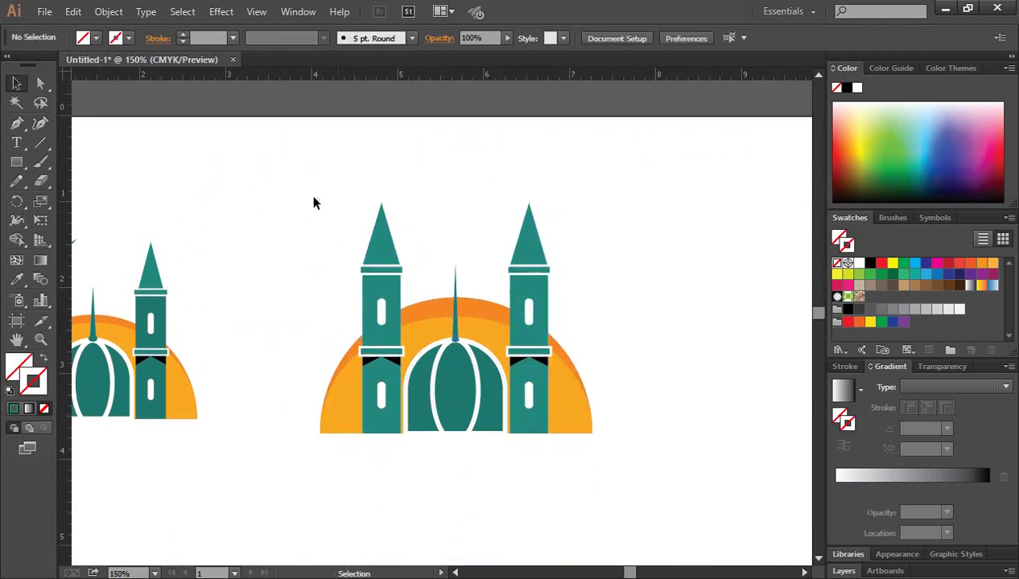
# Move the complete recreated mosque to the right and slightly down, farther from the reference
pyautogui.moveTo(306, 193); pyautogui.dragTo(636, 466)
pyautogui.moveTo(462, 375); pyautogui.dragTo(629, 453)
pyautogui.click(781, 380)
pyautogui.click(661, 415)
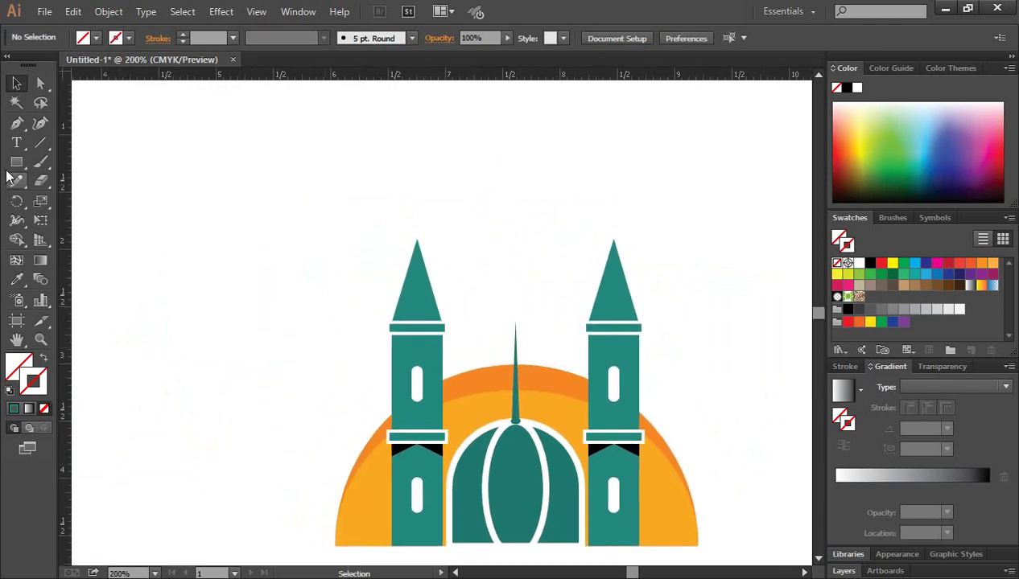
# Draw a circle about 1.6 inches across at the mosque's upper left and fill it with the towers' teal
pyautogui.moveTo(11, 165); pyautogui.dragTo(85, 199)
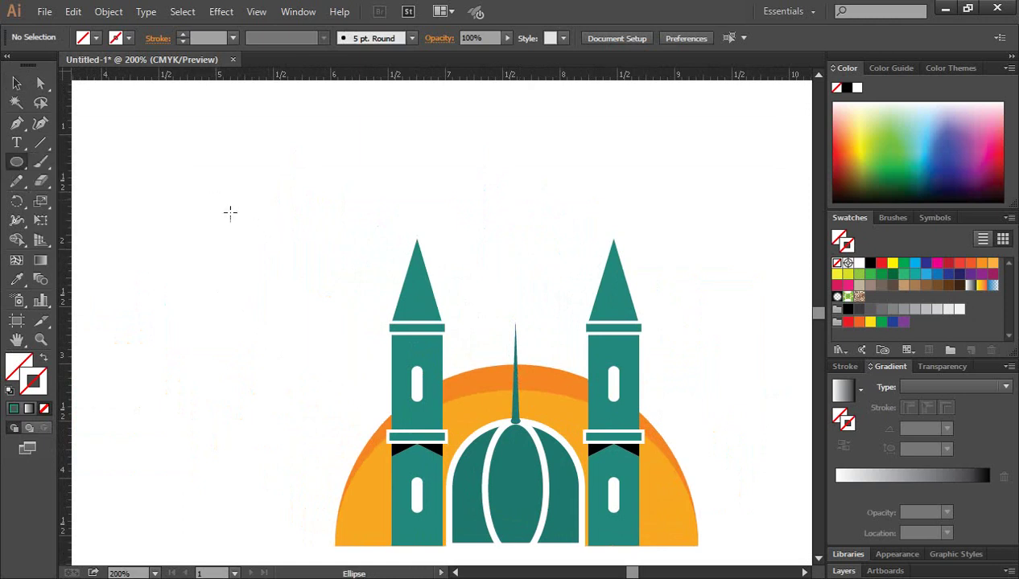
pyautogui.moveTo(216, 200); pyautogui.dragTo(289, 292)
pyautogui.click(16, 86)
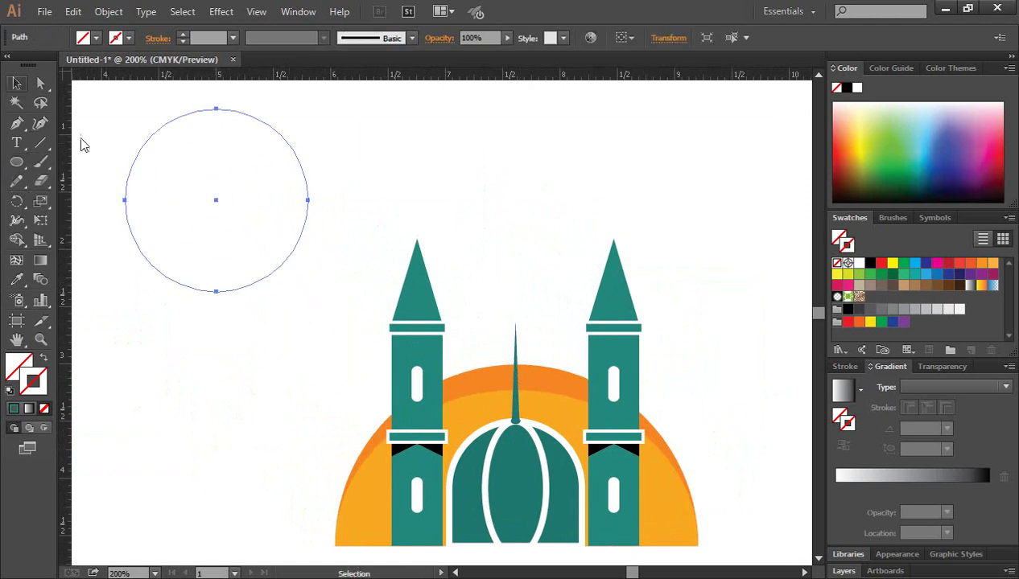
pyautogui.click(16, 279)
pyautogui.click(435, 348)
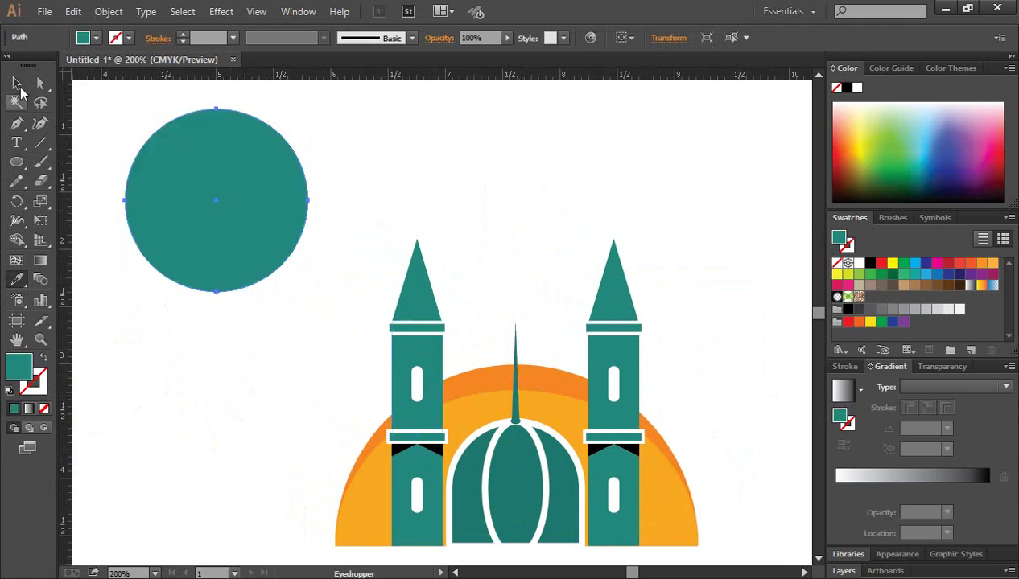
pyautogui.click(16, 84)
pyautogui.click(273, 363)
# Duplicate the teal circle straight up by about 0.2 inch so the two circles overlap
pyautogui.moveTo(227, 255); pyautogui.dragTo(357, 352)
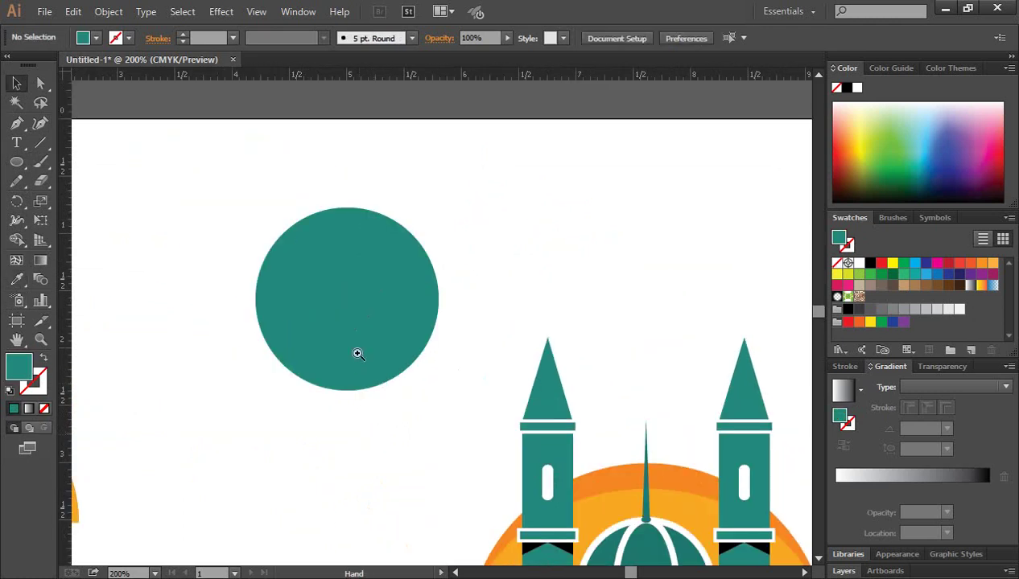
pyautogui.keyDown('ctrl'); pyautogui.click(348, 327); pyautogui.keyUp('ctrl')
pyautogui.click(441, 326)
pyautogui.click(449, 354)
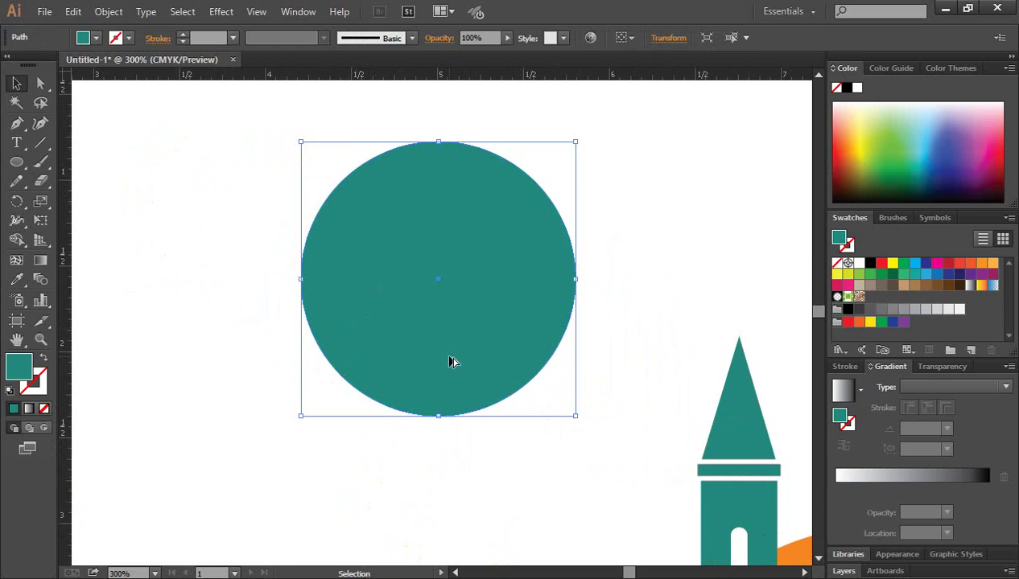
pyautogui.moveTo(449, 357); pyautogui.dragTo(448, 322)
# Remove the upper circle and the overlap with the Shape Builder tool, leaving only the lower crescent
pyautogui.moveTo(630, 356); pyautogui.dragTo(417, 233)
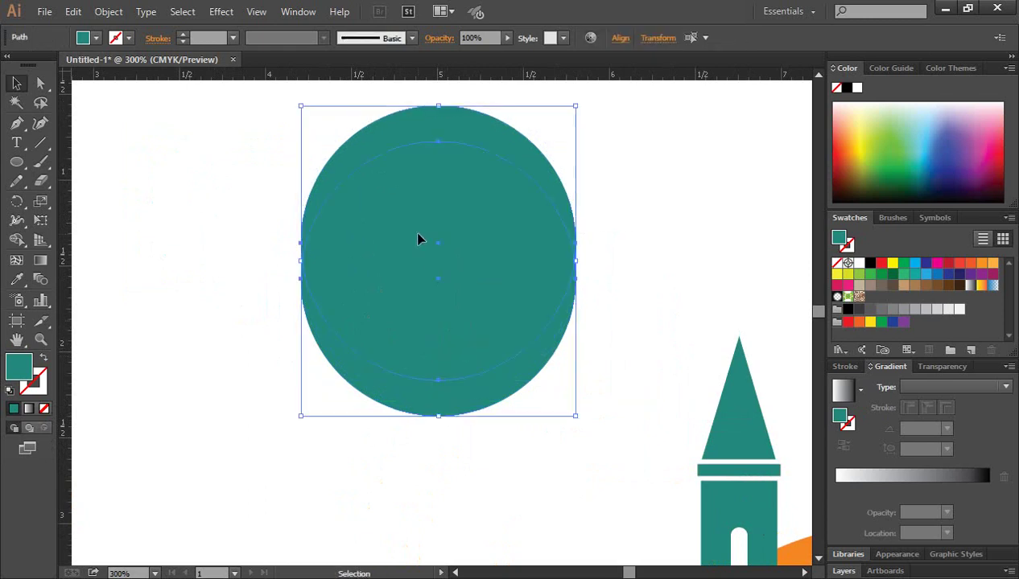
pyautogui.click(16, 239)
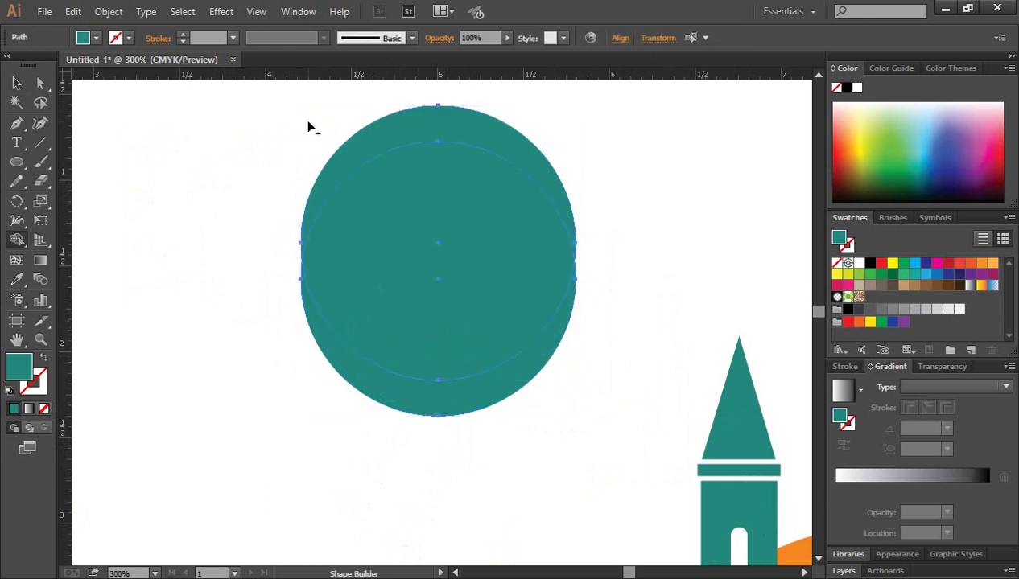
pyautogui.moveTo(308, 126)
pyautogui.mouseDown()
pyautogui.moveTo(348, 139)
pyautogui.moveTo(395, 223)
pyautogui.mouseUp()
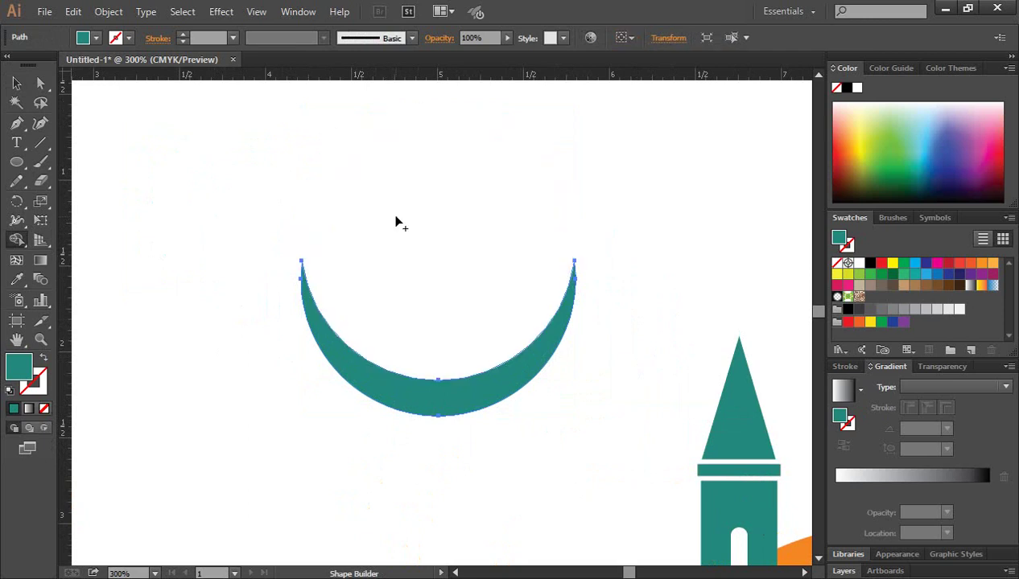
pyautogui.click(17, 82)
pyautogui.click(132, 253)
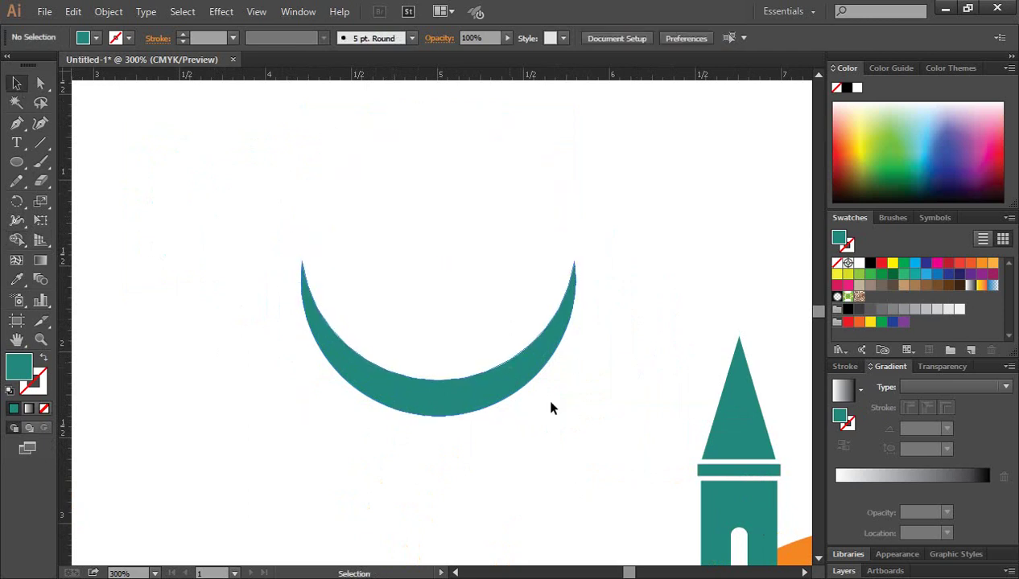
# Scale the crescent down proportionally about its centre to about 1 inch wide
pyautogui.moveTo(584, 423); pyautogui.dragTo(391, 416)
pyautogui.click(270, 407)
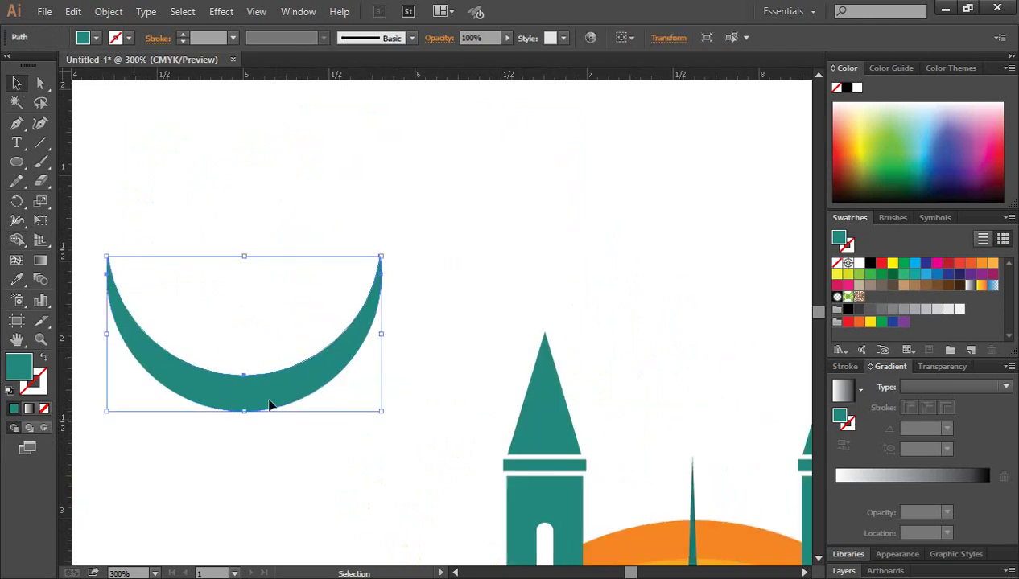
pyautogui.moveTo(382, 257); pyautogui.dragTo(375, 303)
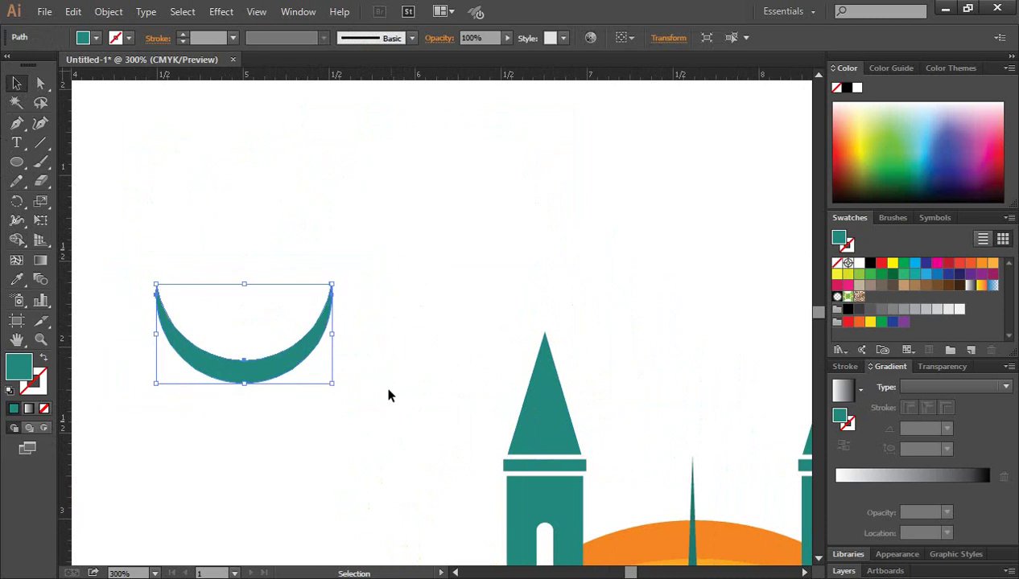
pyautogui.click(387, 389)
# Place the crescent on the tip of the left tower and rotate it about 35 degrees clockwise
pyautogui.moveTo(288, 356); pyautogui.dragTo(589, 306)
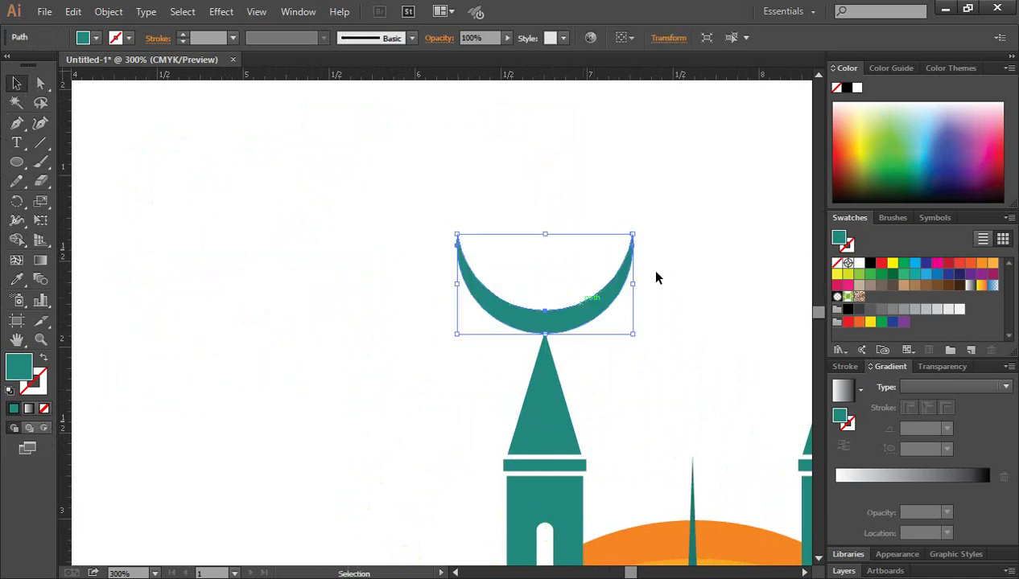
pyautogui.moveTo(637, 228); pyautogui.dragTo(648, 298)
pyautogui.moveTo(567, 341)
pyautogui.mouseDown()
pyautogui.moveTo(592, 346)
pyautogui.moveTo(566, 339)
pyautogui.mouseUp()
pyautogui.click(441, 365)
# Shrink the tilted crescent slightly, keeping it resting on the left tower's tip
pyautogui.hotkey('ctrl', '-')
pyautogui.hotkey('ctrl', '-')
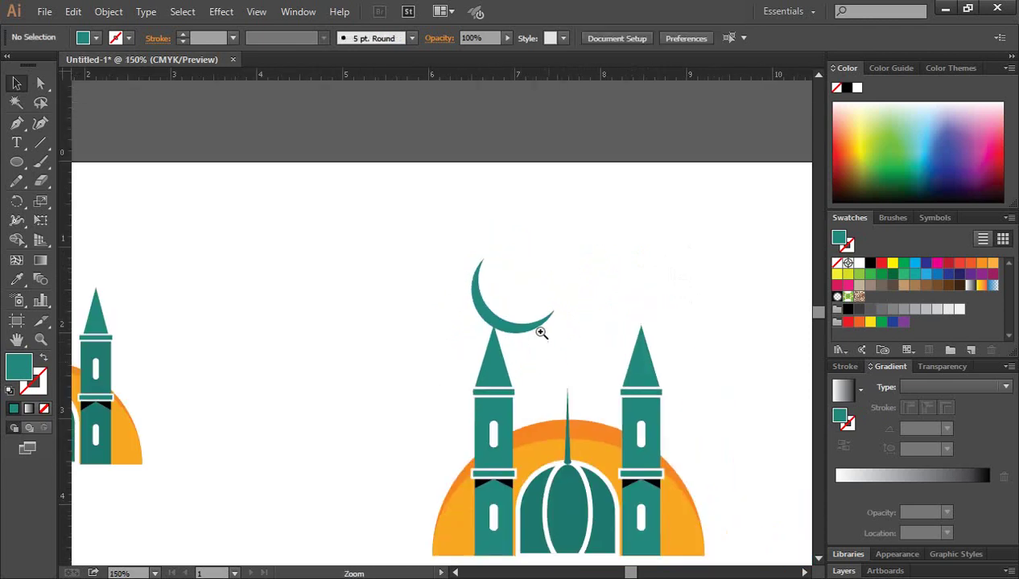
pyautogui.click(519, 328)
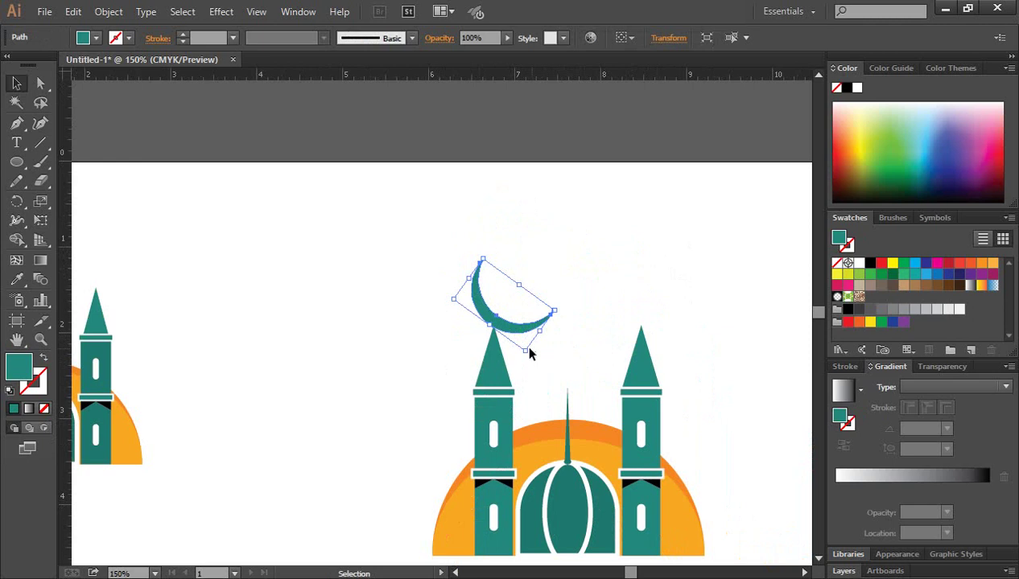
pyautogui.moveTo(526, 352); pyautogui.dragTo(516, 329)
pyautogui.click(575, 308)
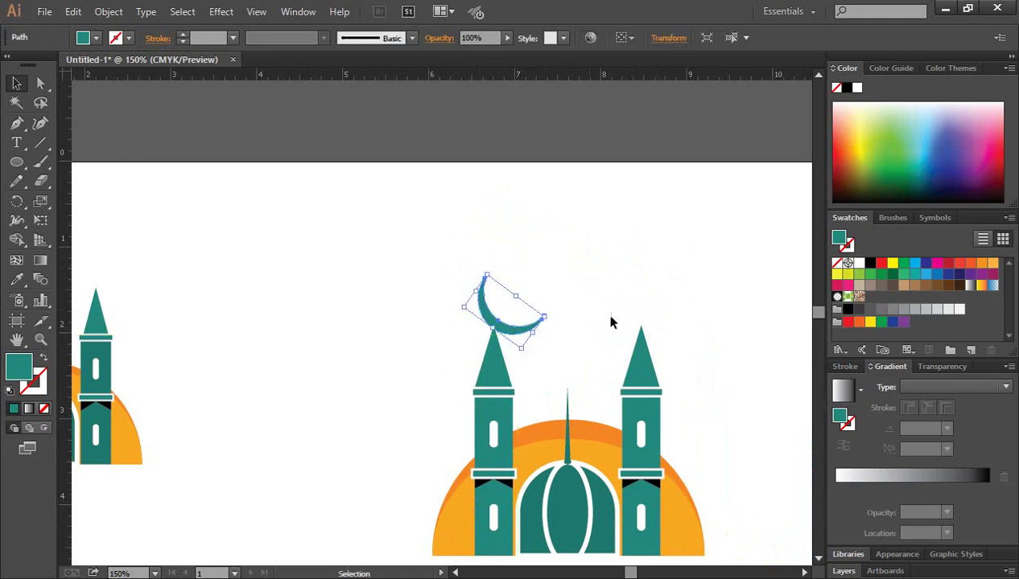
pyautogui.click(610, 320)
# Draw a small upright five-pointed star about 0.2 inch wide inside the crescent's curve
pyautogui.keyDown('ctrl'); pyautogui.click(539, 358); pyautogui.keyUp('ctrl')
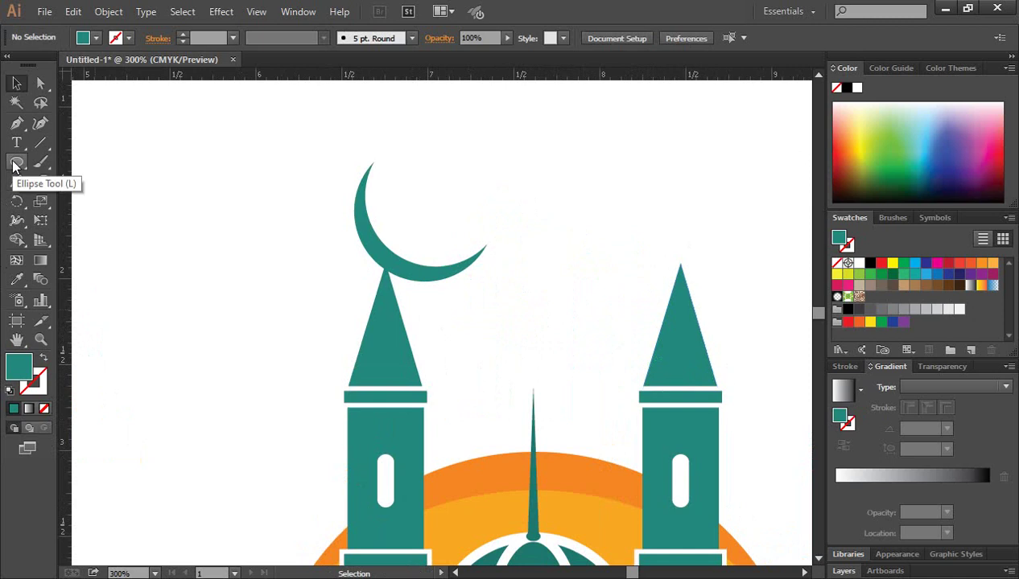
pyautogui.moveTo(14, 165); pyautogui.dragTo(100, 239)
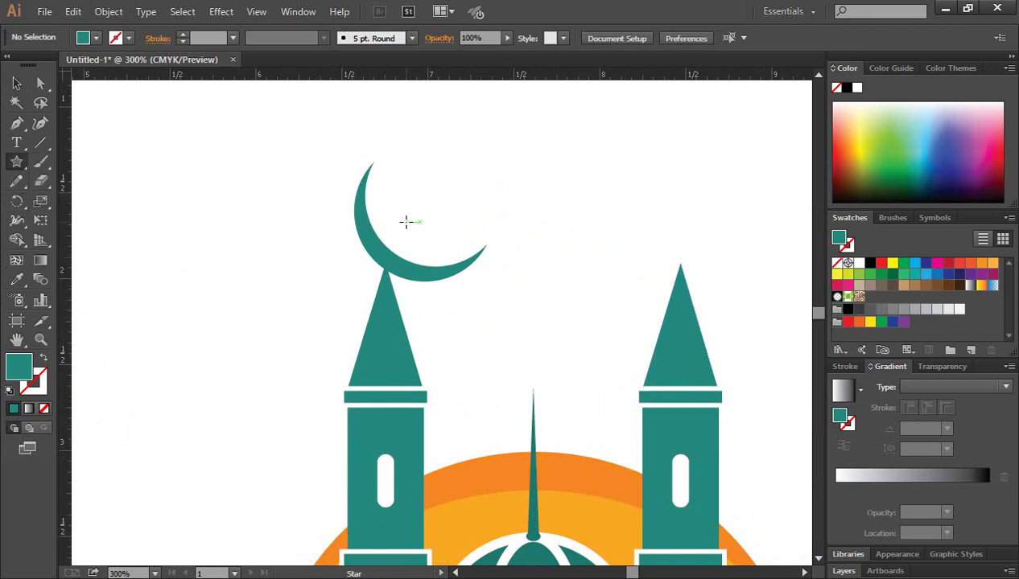
pyautogui.moveTo(406, 221); pyautogui.dragTo(424, 235)
pyautogui.click(16, 83)
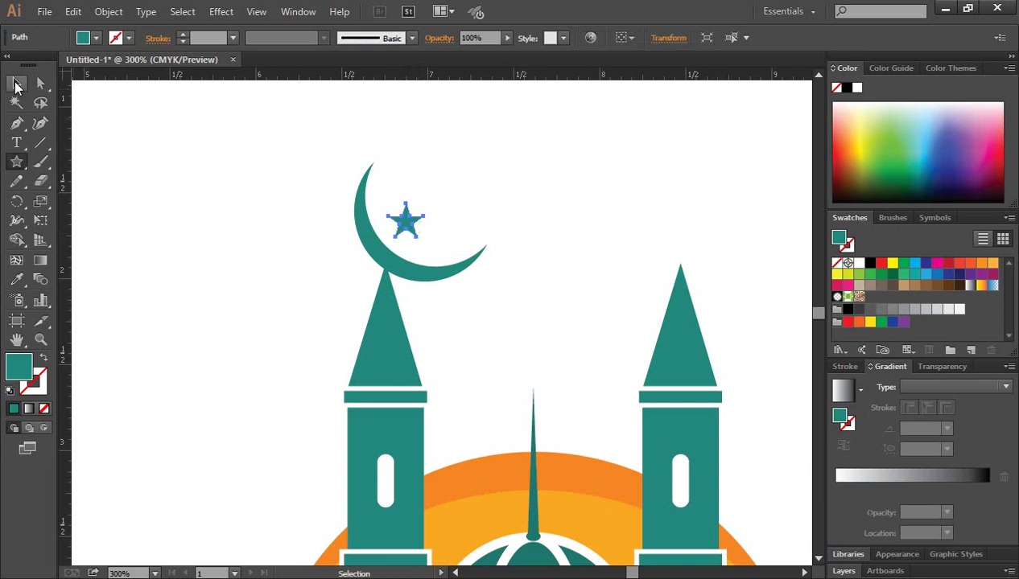
pyautogui.click(271, 285)
# Fill the star inside the crescent with an orange swatch
pyautogui.click(409, 224)
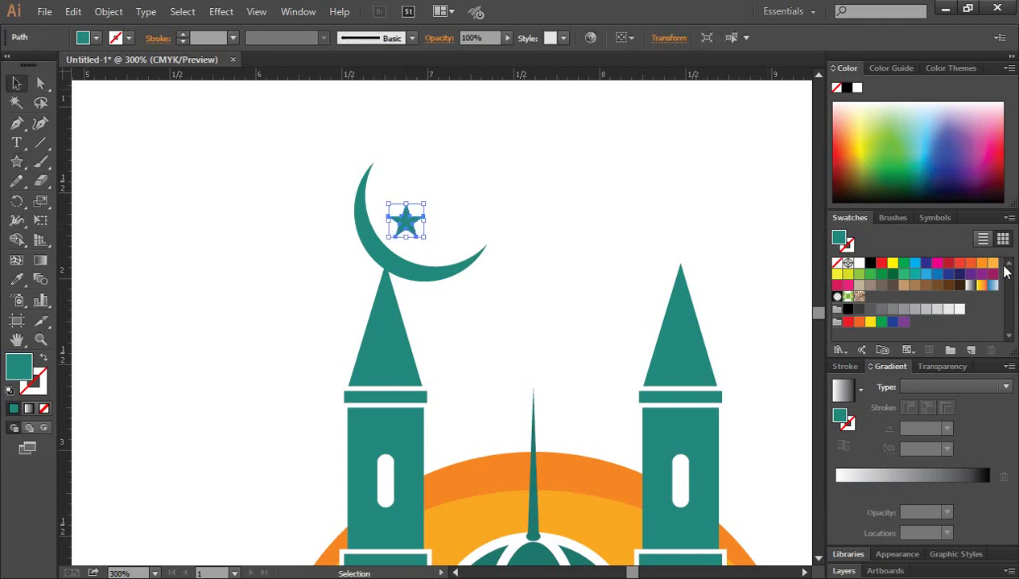
pyautogui.click(983, 265)
pyautogui.click(620, 258)
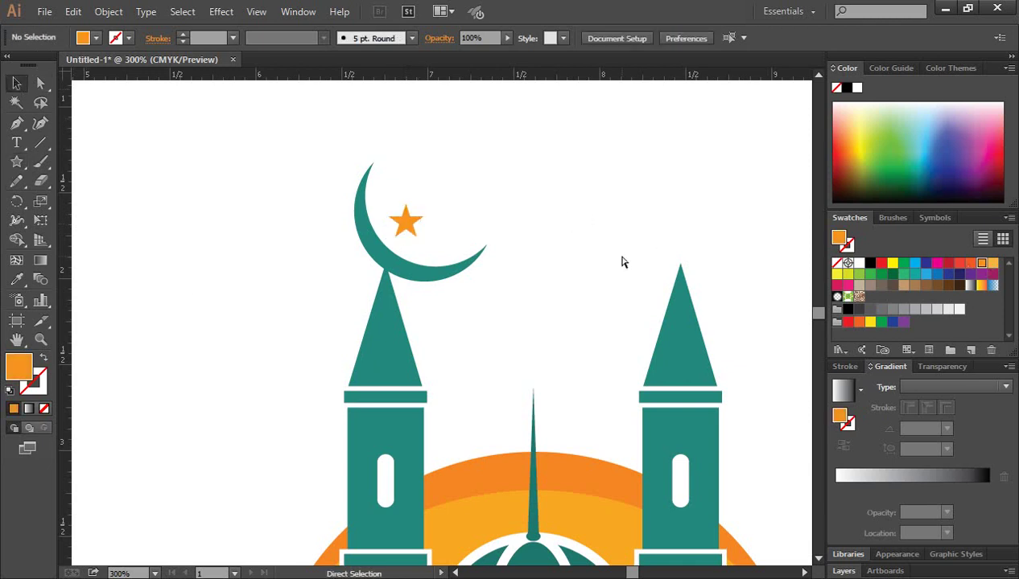
pyautogui.hotkey('ctrl', '-')
pyautogui.scroll(-2, 724, 362)
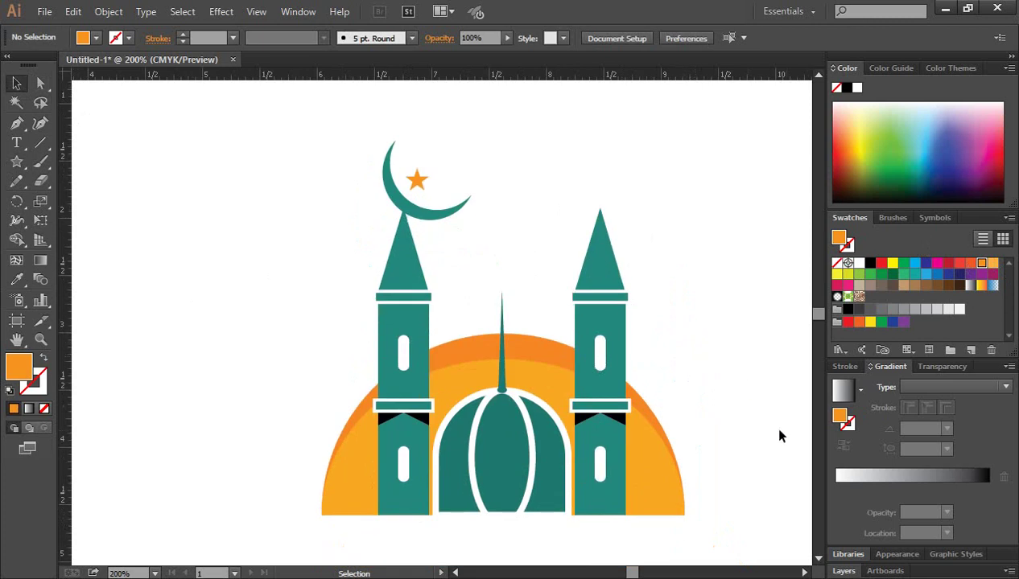
pyautogui.moveTo(770, 425); pyautogui.dragTo(736, 421)
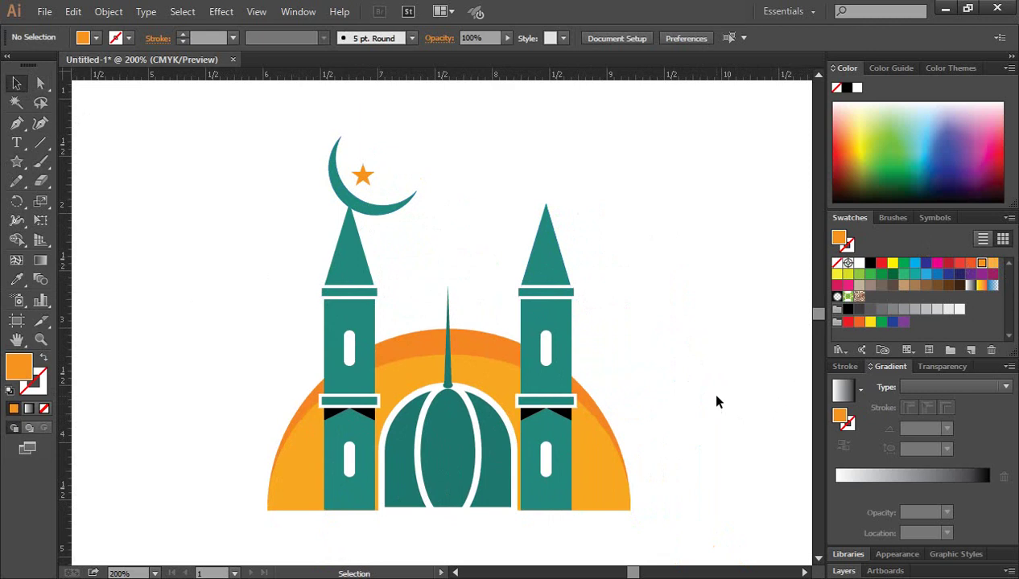
pyautogui.scroll(-1, 717, 403)
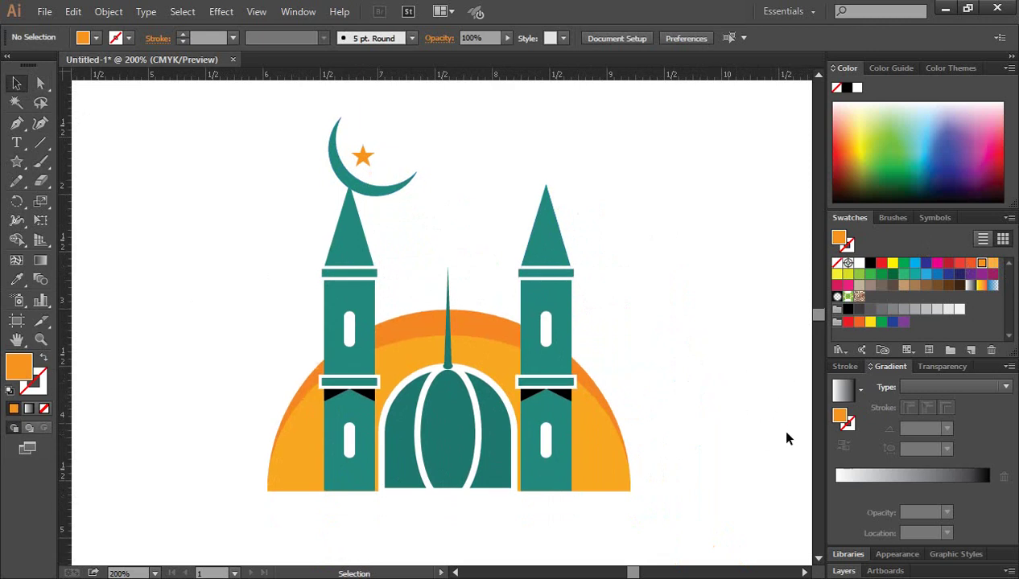